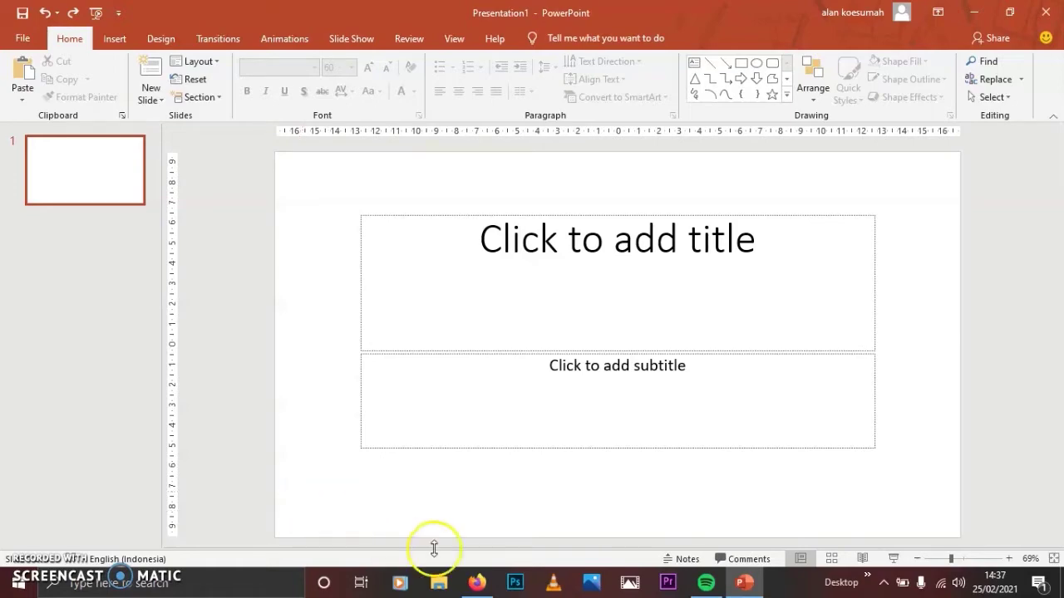
Search Google Images in Firefox for 'pemandangan cartoon' and bring up options on the river landscape preview.
mouse_move(476, 584)
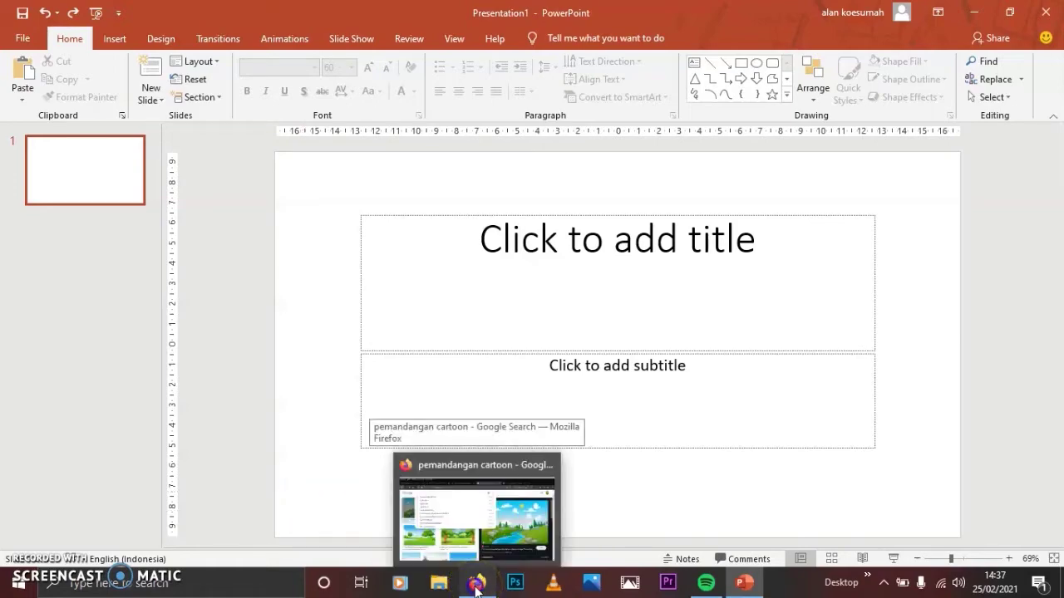
left_click(477, 585)
left_click(220, 104)
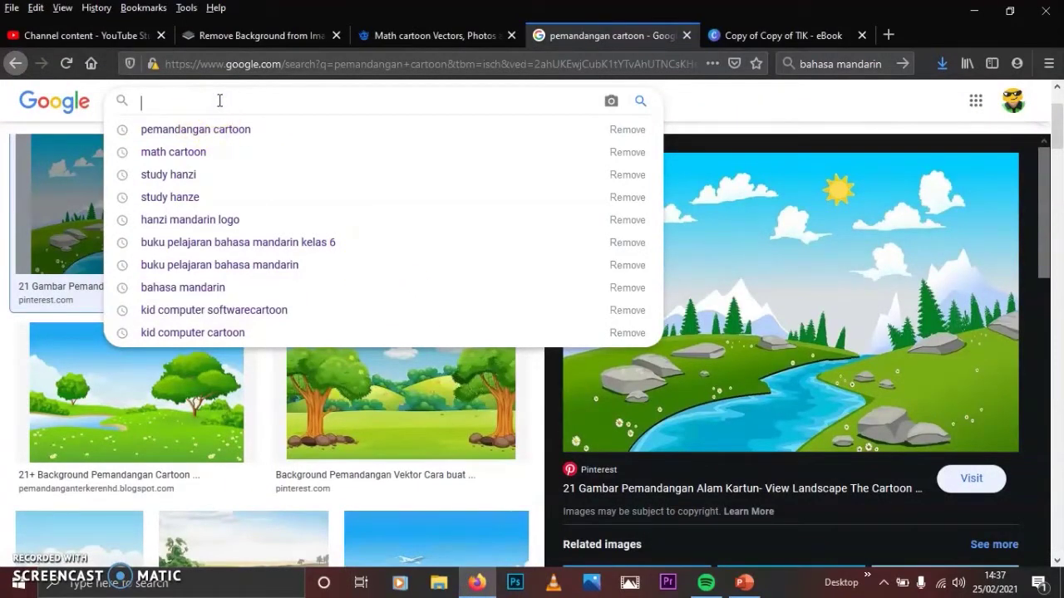
type("pem")
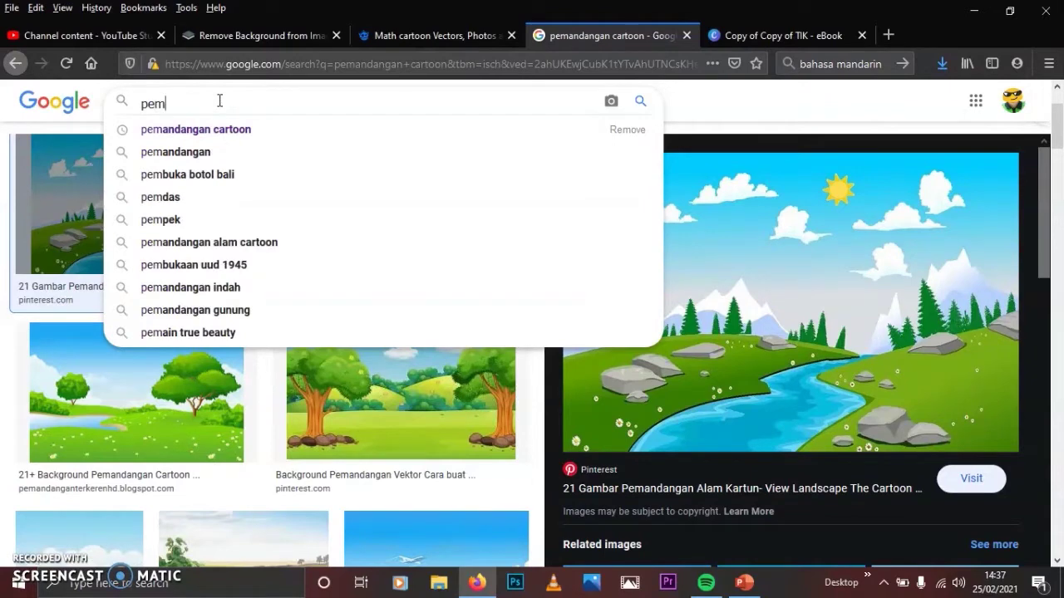
type("andangan cartoon")
key("Return")
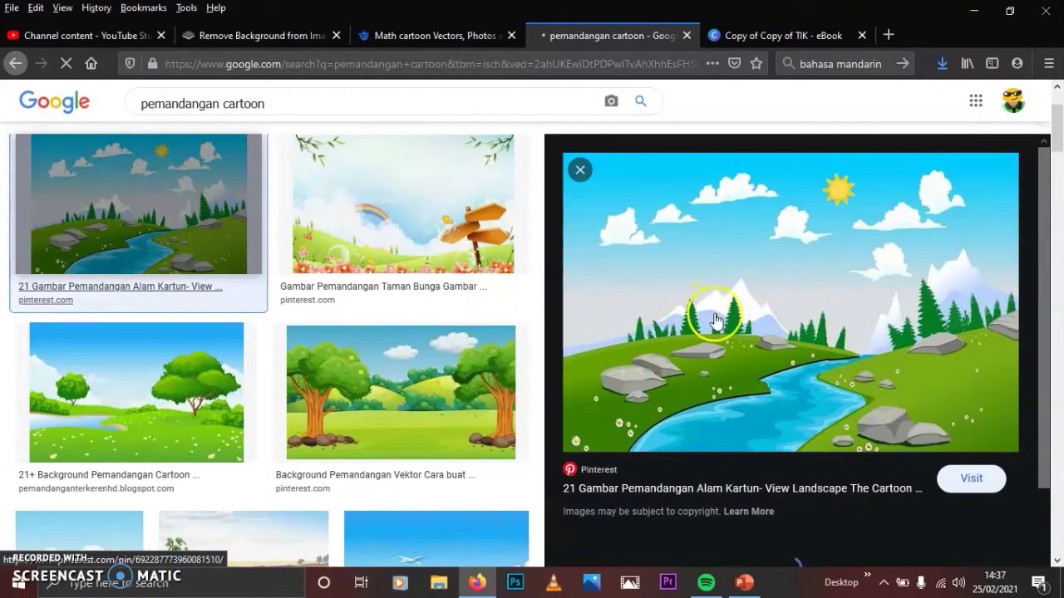
right_click(789, 284)
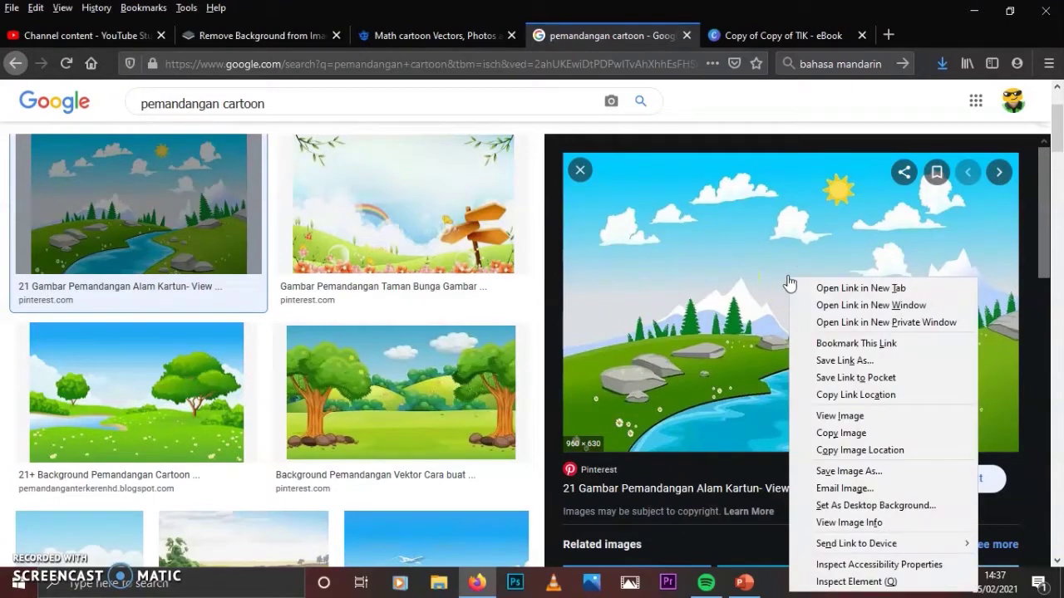
Save the river landscape picture as 'pemandangan bg'.
left_click(875, 477)
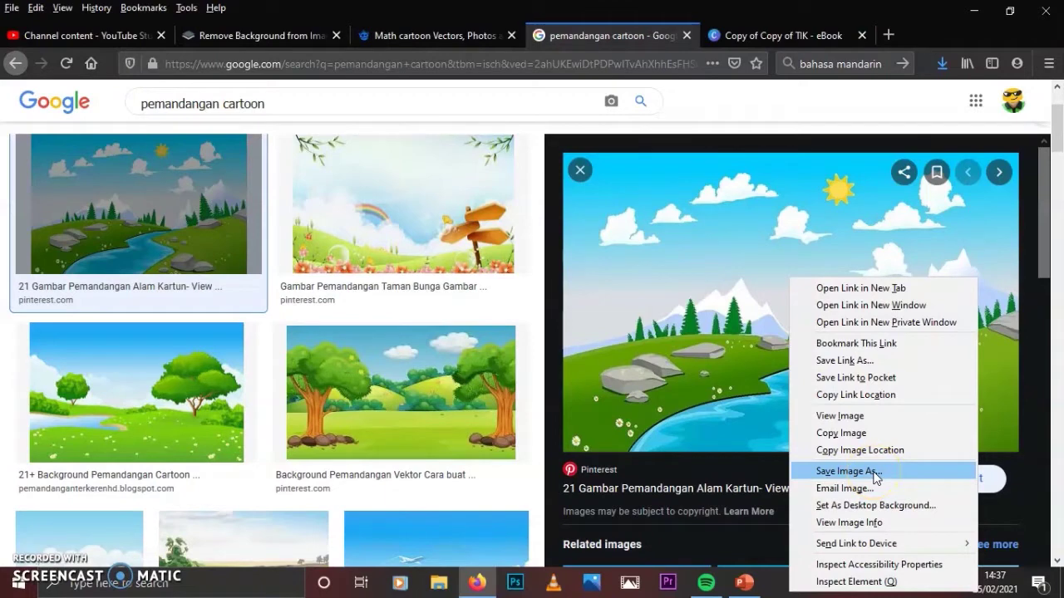
left_click(875, 471)
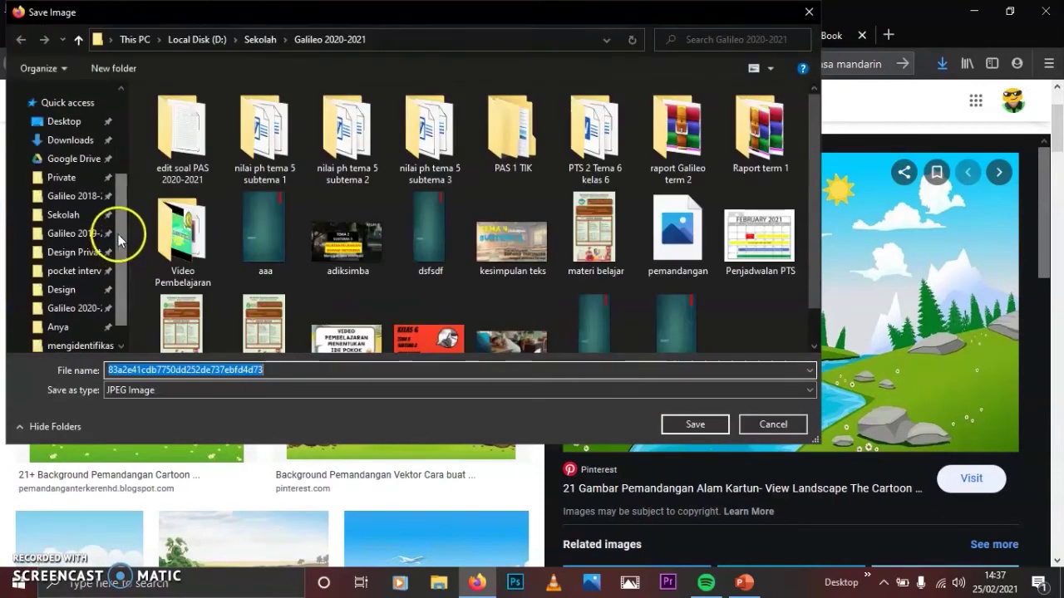
scroll(118, 234, "down", 3)
scroll(117, 237, "down", 4)
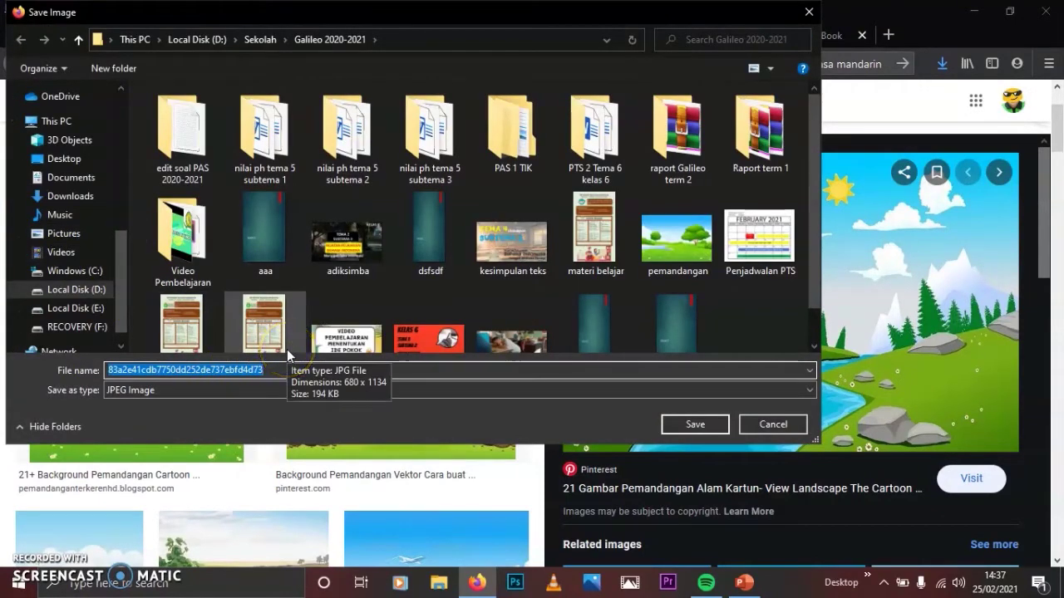
type("pemandangan bg")
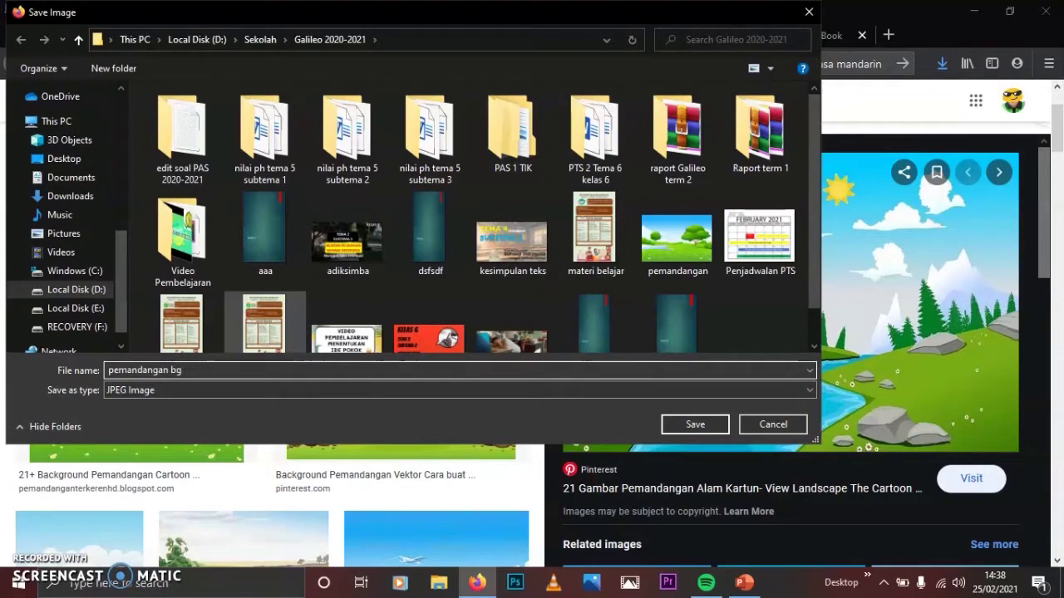
left_click(696, 425)
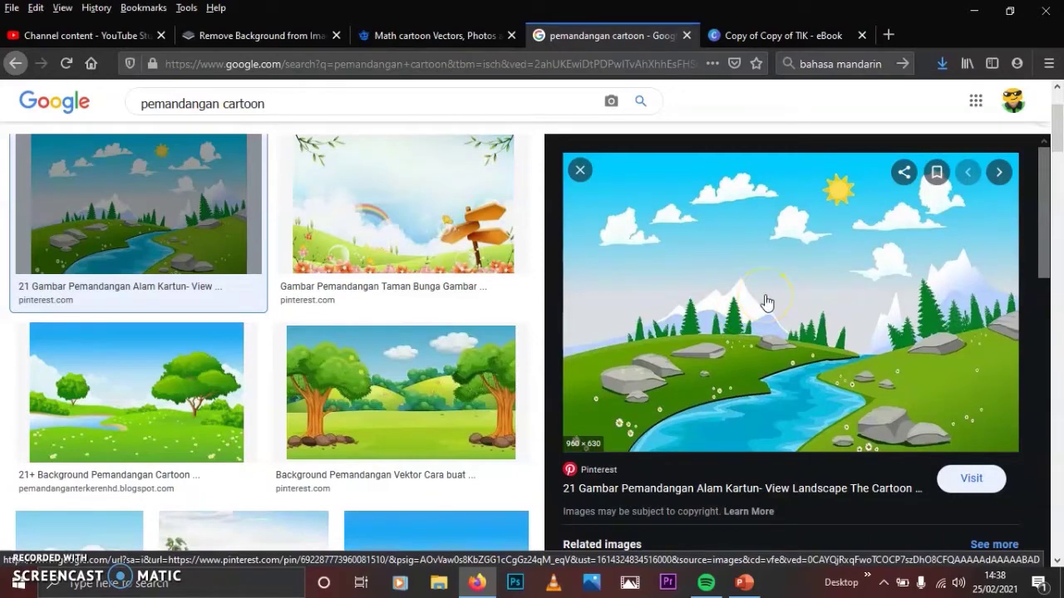
Copy the landscape picture to the clipboard and return to PowerPoint.
right_click(766, 292)
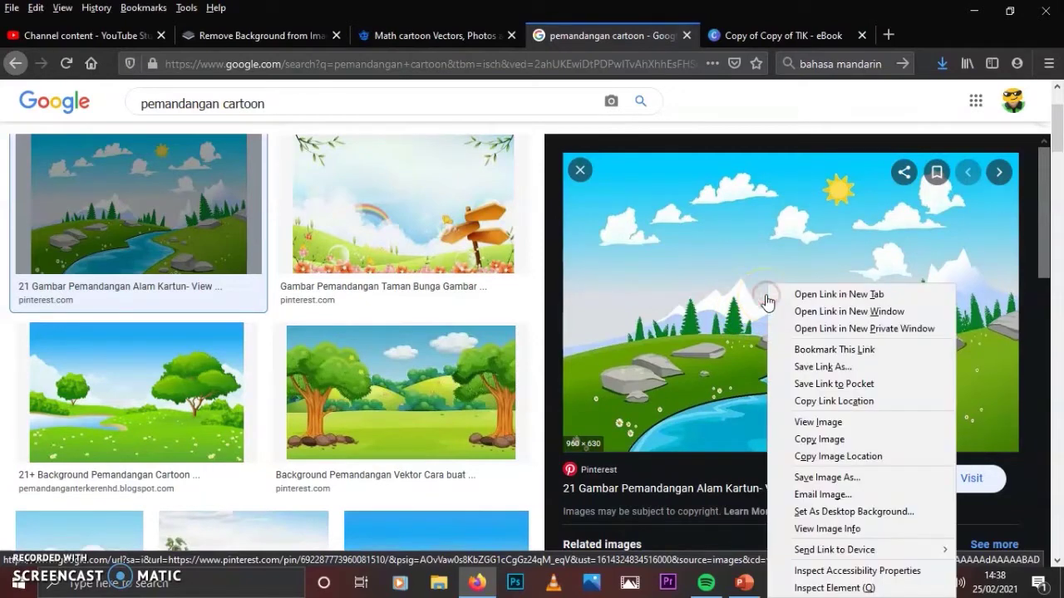
left_click(835, 441)
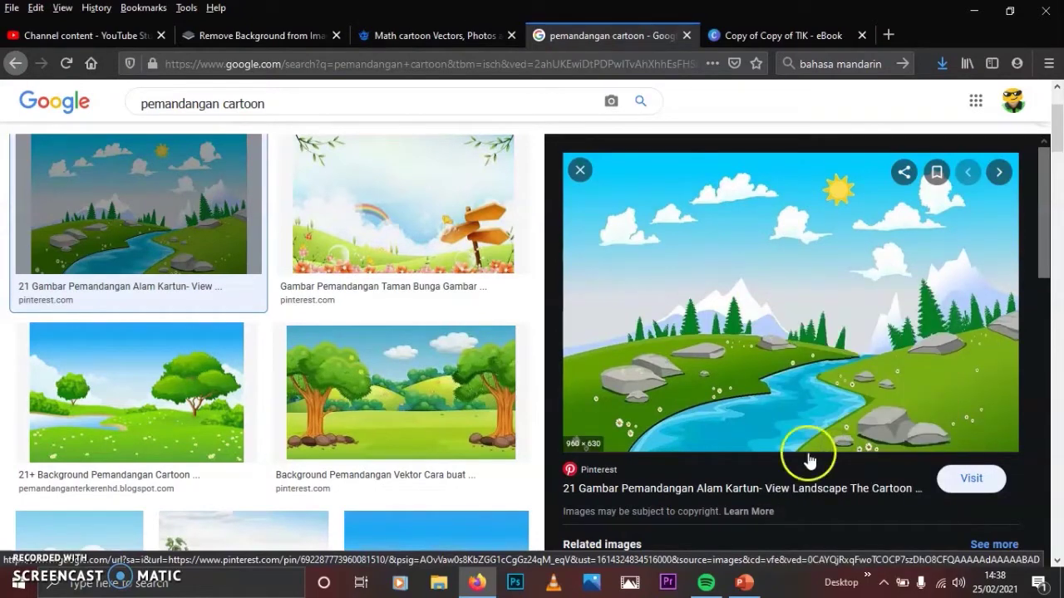
left_click(743, 584)
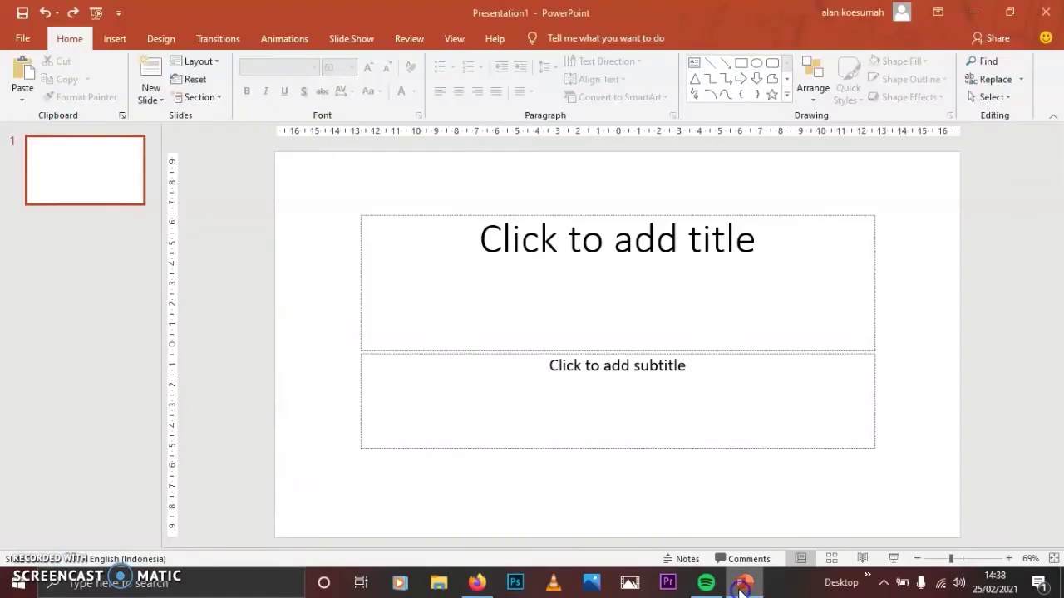
Paste the landscape picture onto the title slide using the destination theme.
right_click(464, 192)
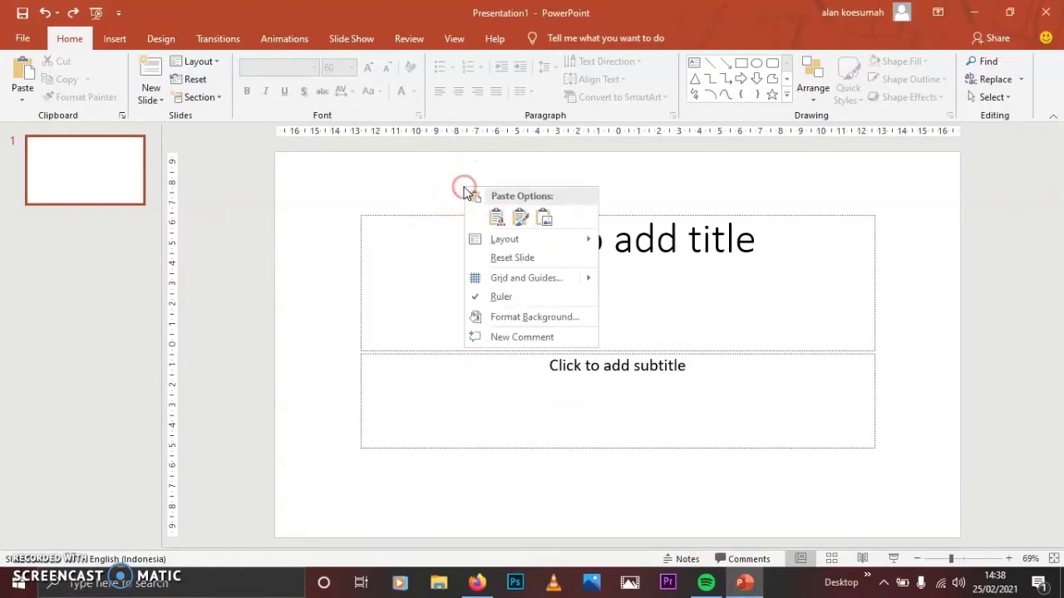
left_click(494, 219)
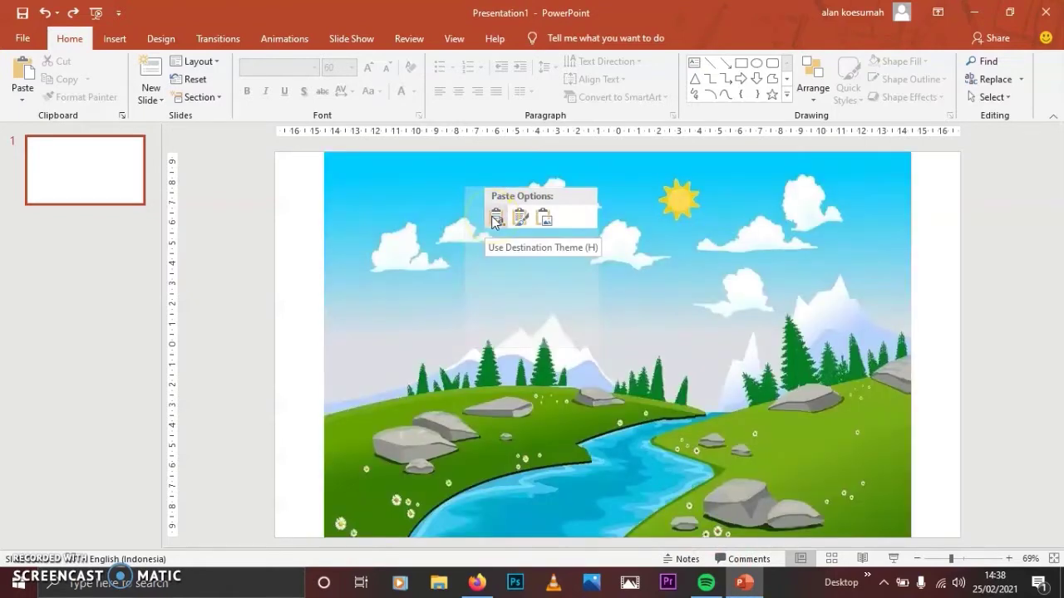
left_click(495, 219)
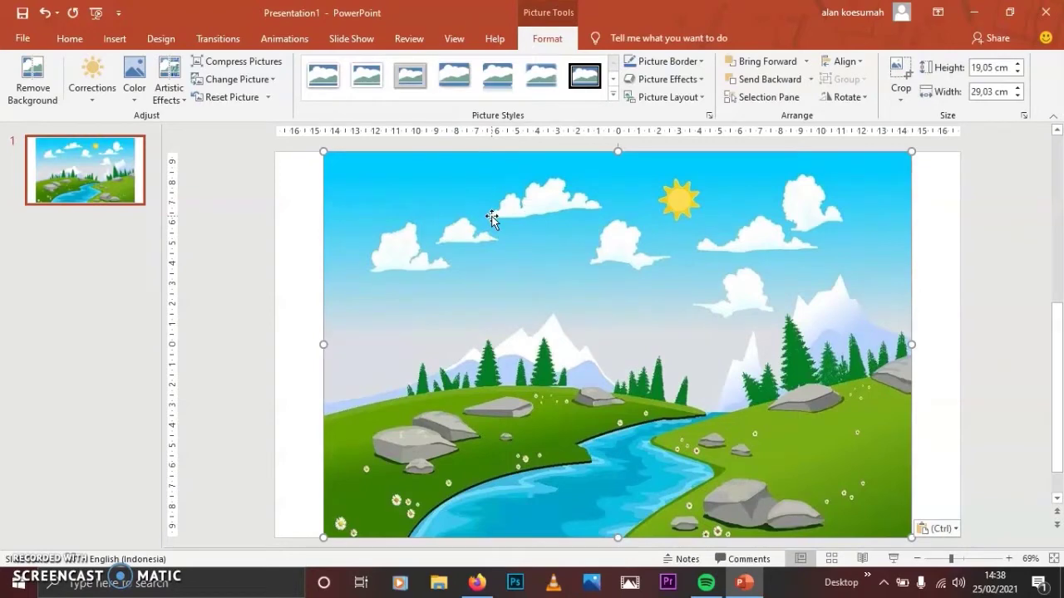
left_click(523, 356)
left_click(371, 258)
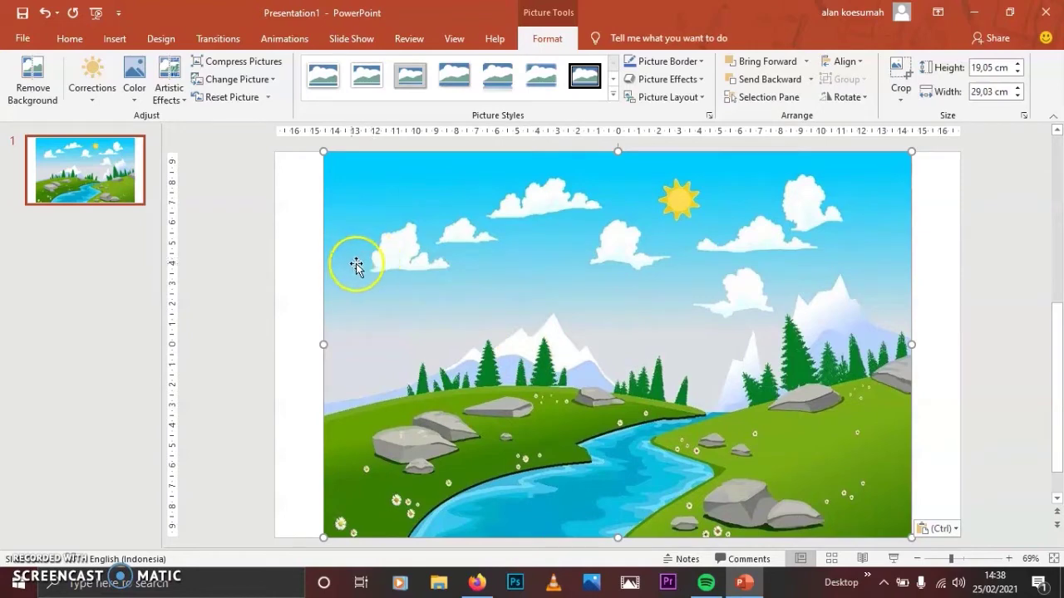
Stretch the landscape picture by its corners until it covers the whole slide.
left_click(119, 38)
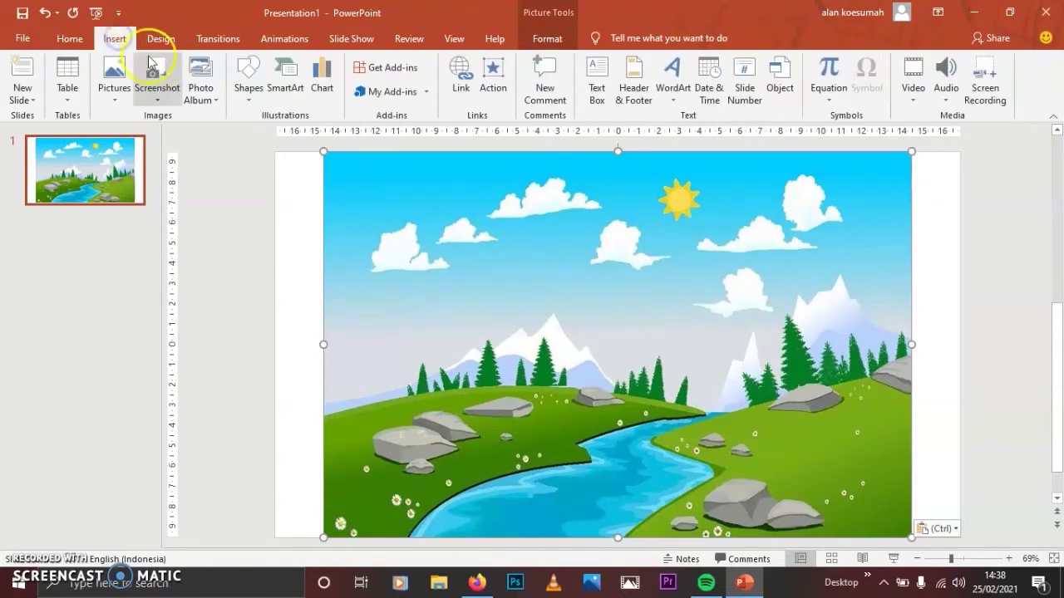
left_click(106, 80)
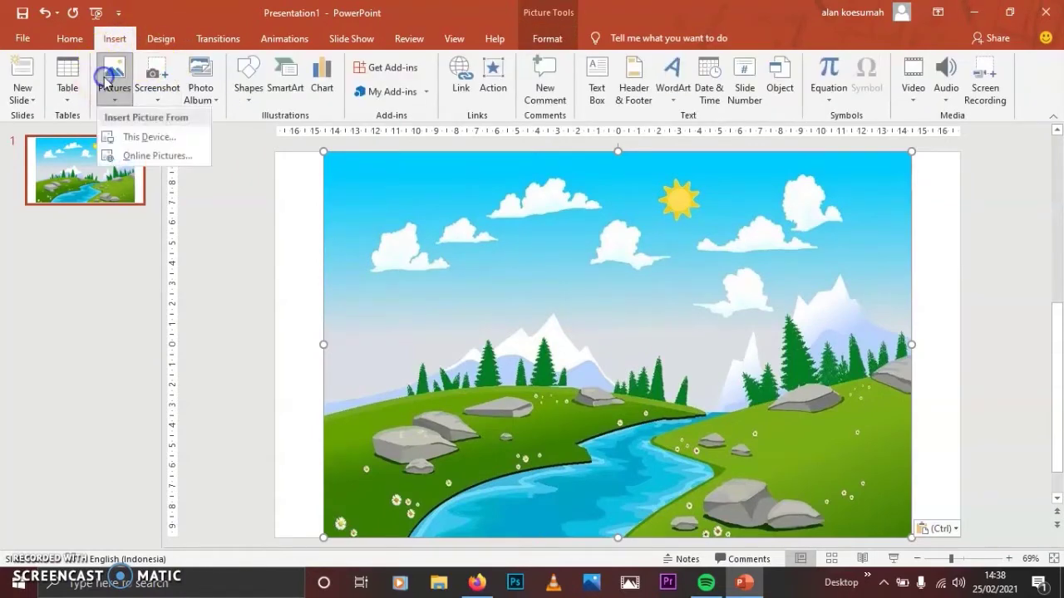
left_click(133, 138)
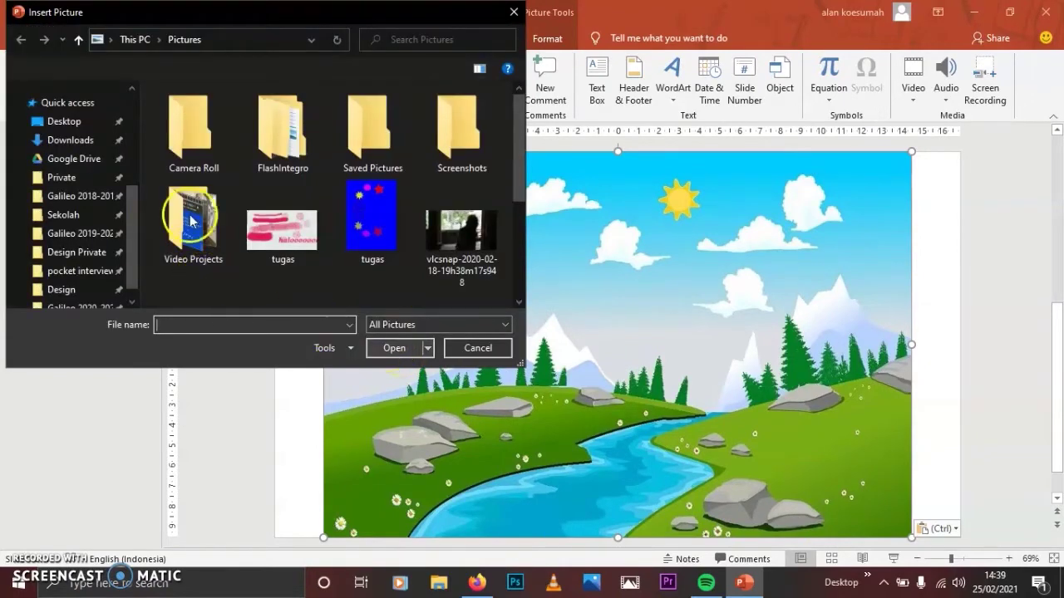
left_click(463, 353)
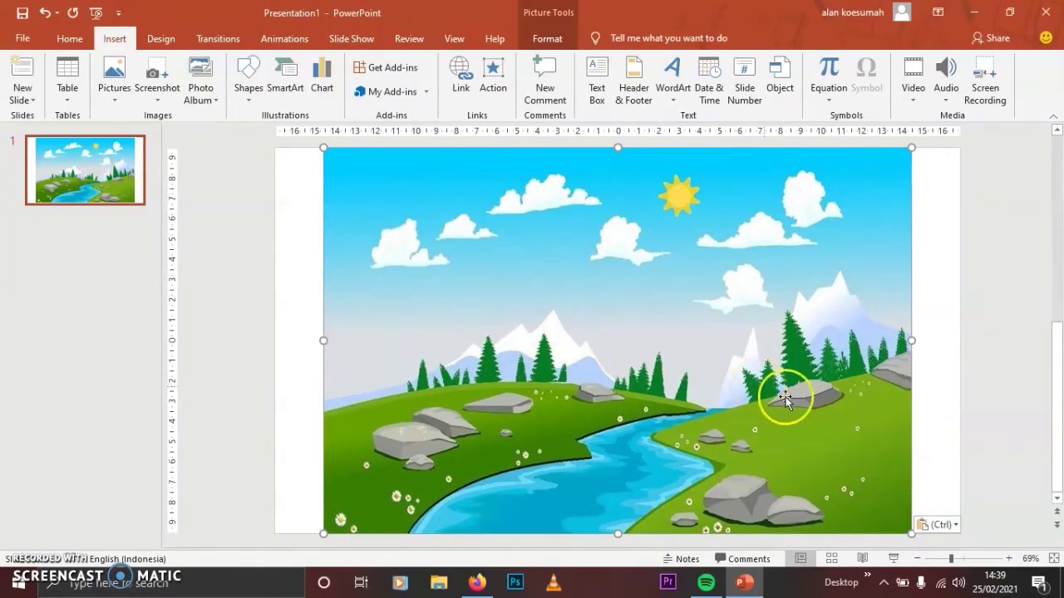
left_click_drag(920, 535, 963, 565)
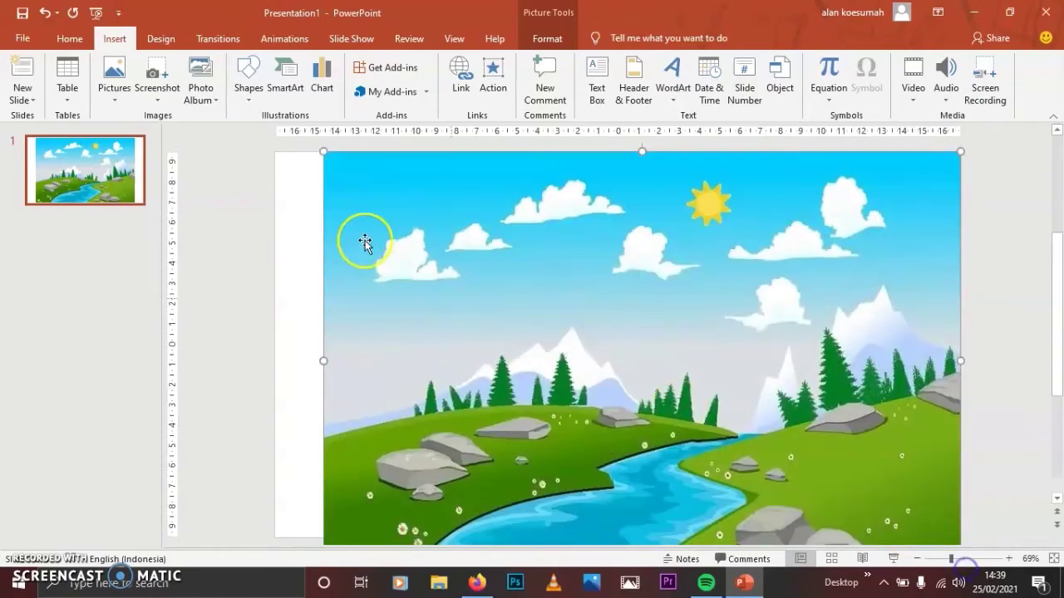
left_click_drag(323, 152, 264, 108)
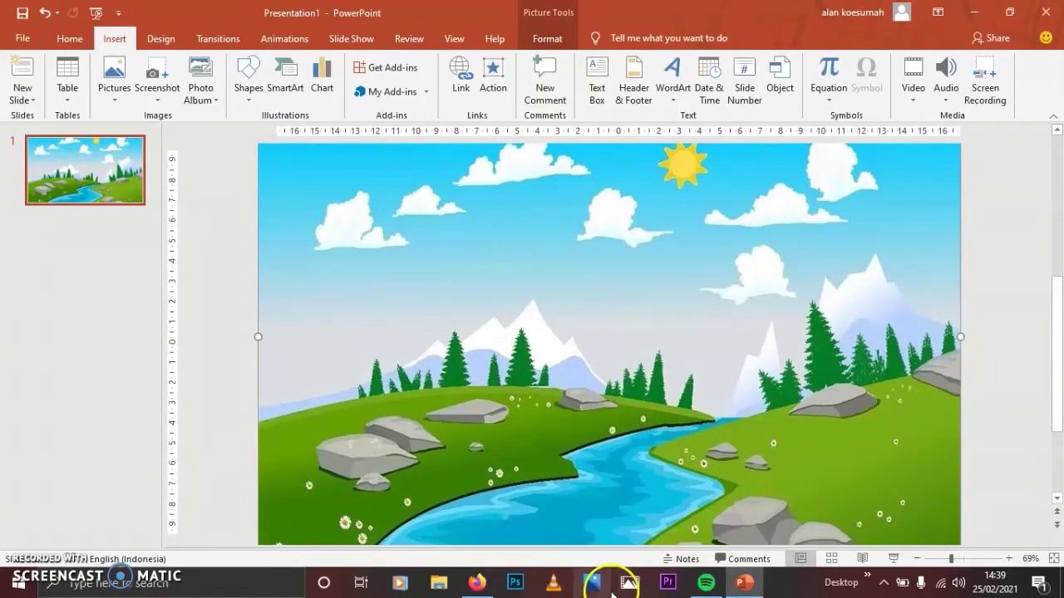
mouse_move(713, 583)
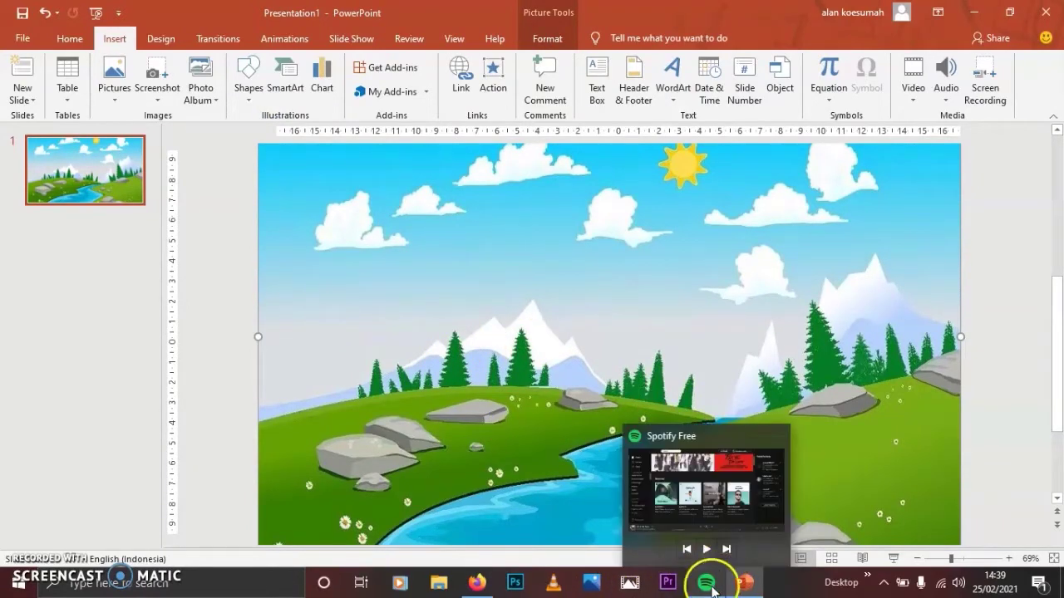
Change the Firefox image search from 'pemandangan cartoon' to 'ufo cartoon'.
left_click(486, 585)
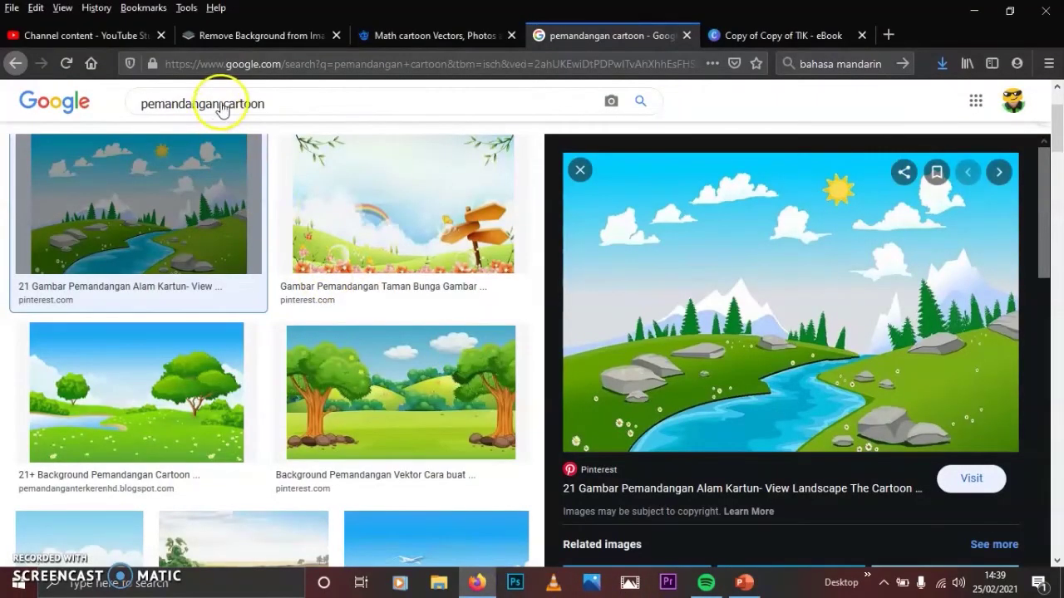
left_click(140, 104)
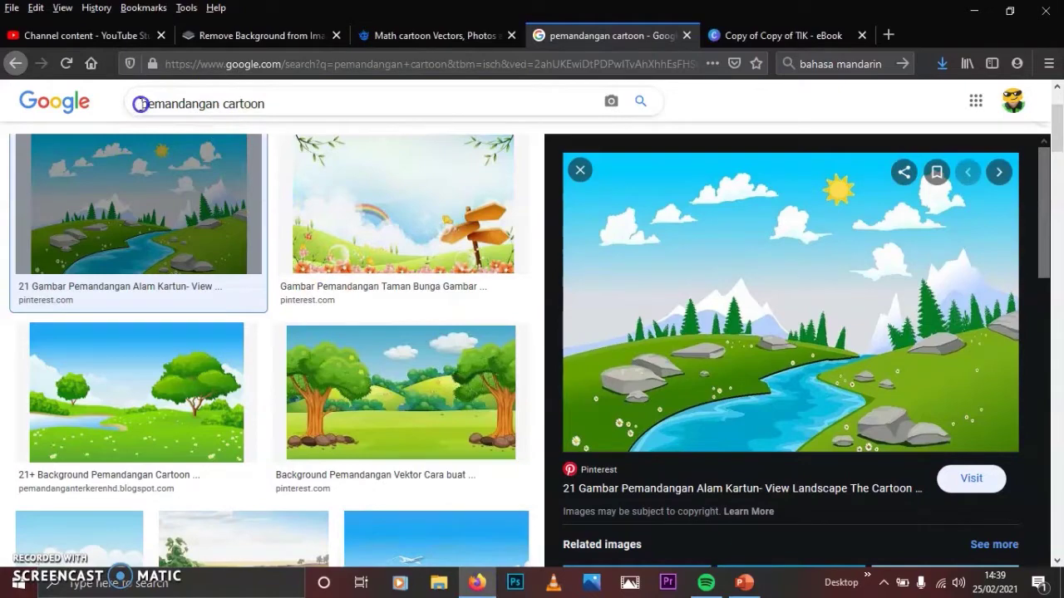
double_click(141, 104)
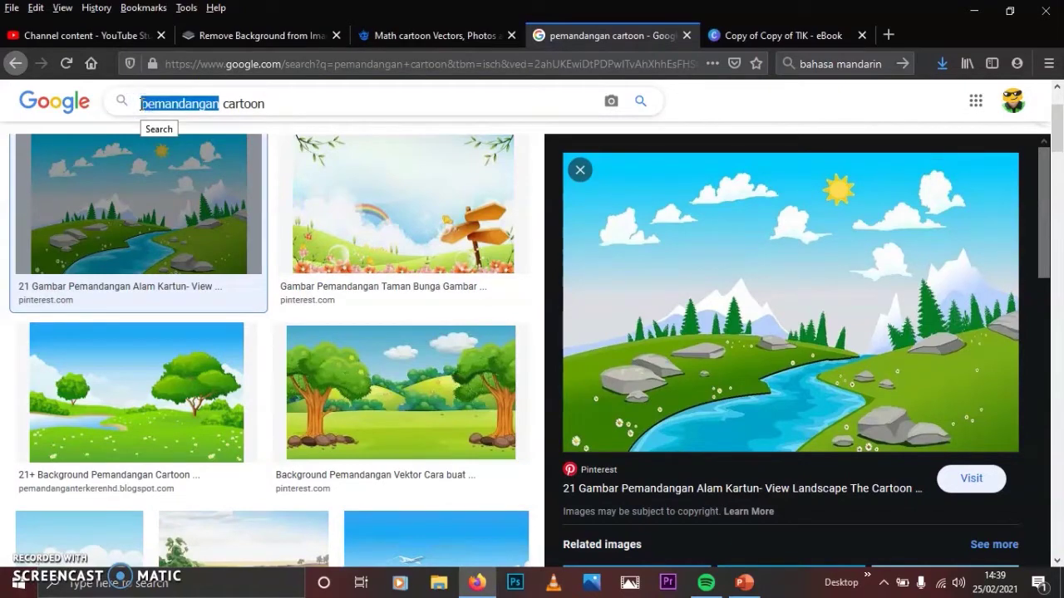
type("ufo")
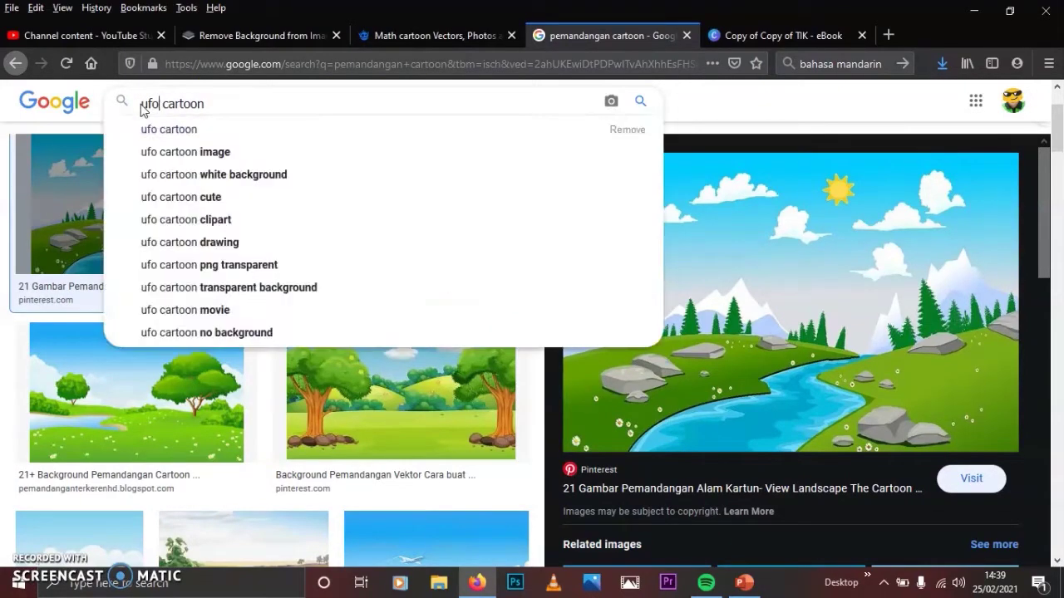
key("Return")
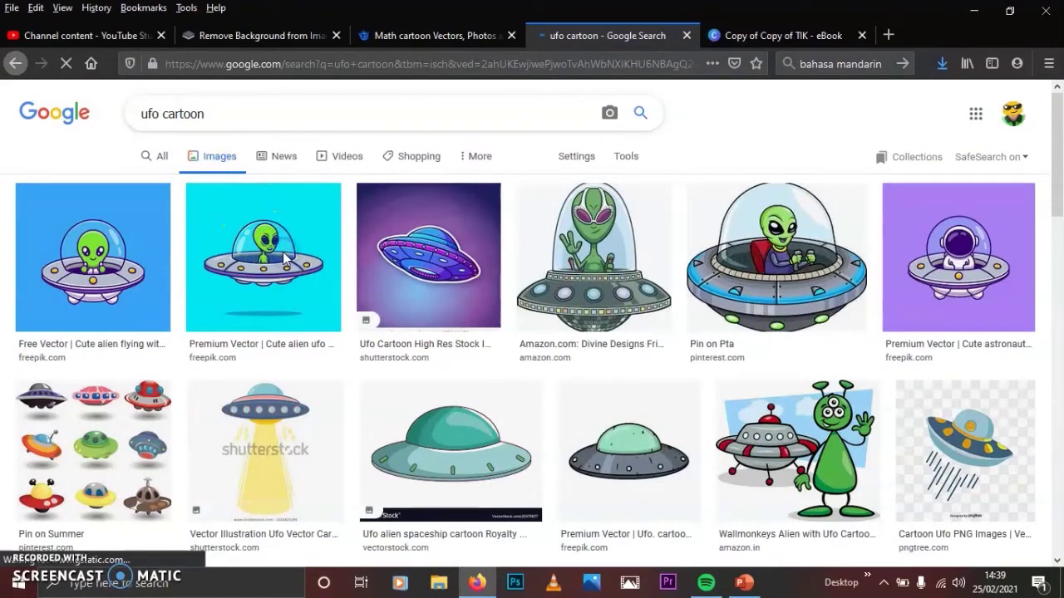
Copy the cute alien UFO image from the results and return to PowerPoint.
left_click(283, 258)
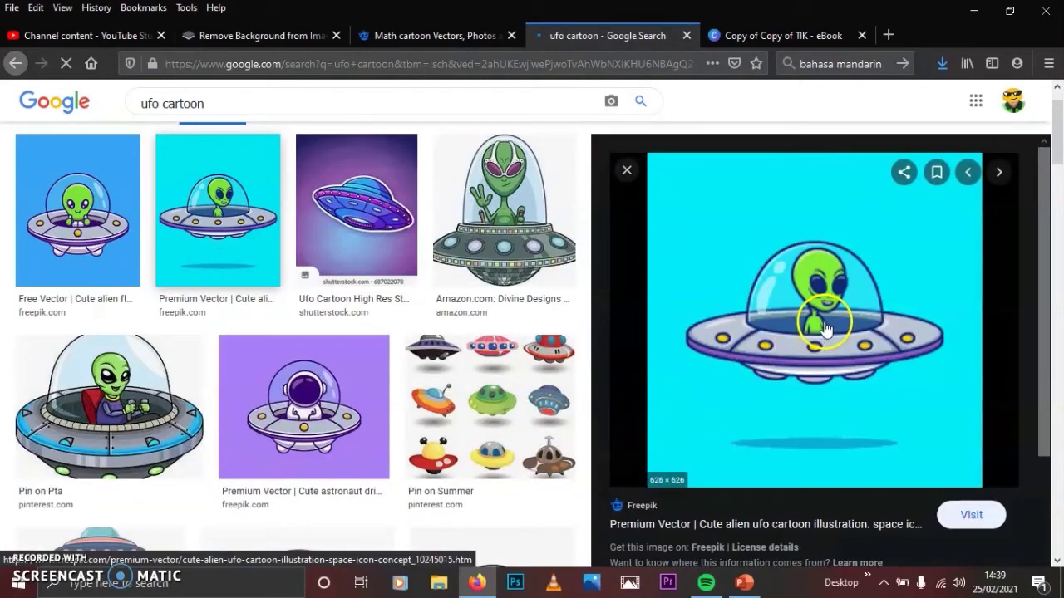
right_click(825, 320)
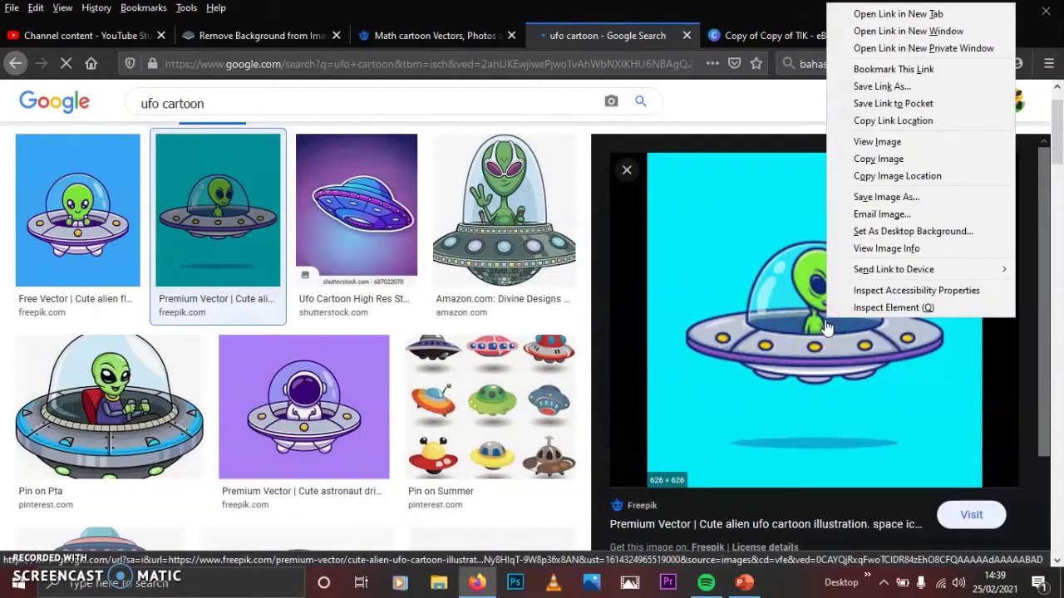
left_click(865, 162)
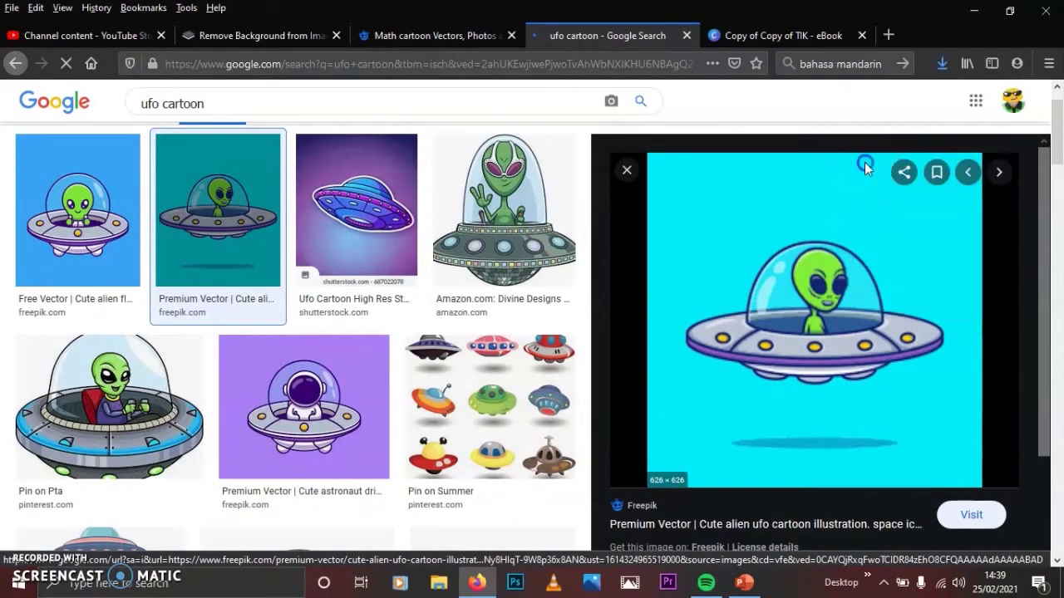
left_click(745, 583)
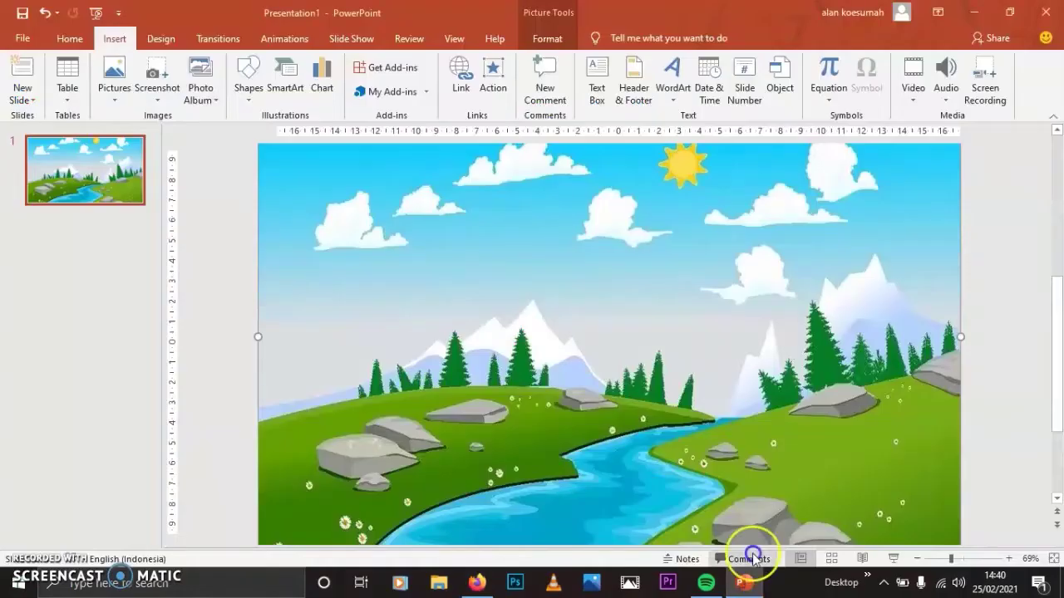
Paste the alien UFO cartoon onto the landscape slide and move it slightly left.
right_click(624, 337)
left_click(653, 352)
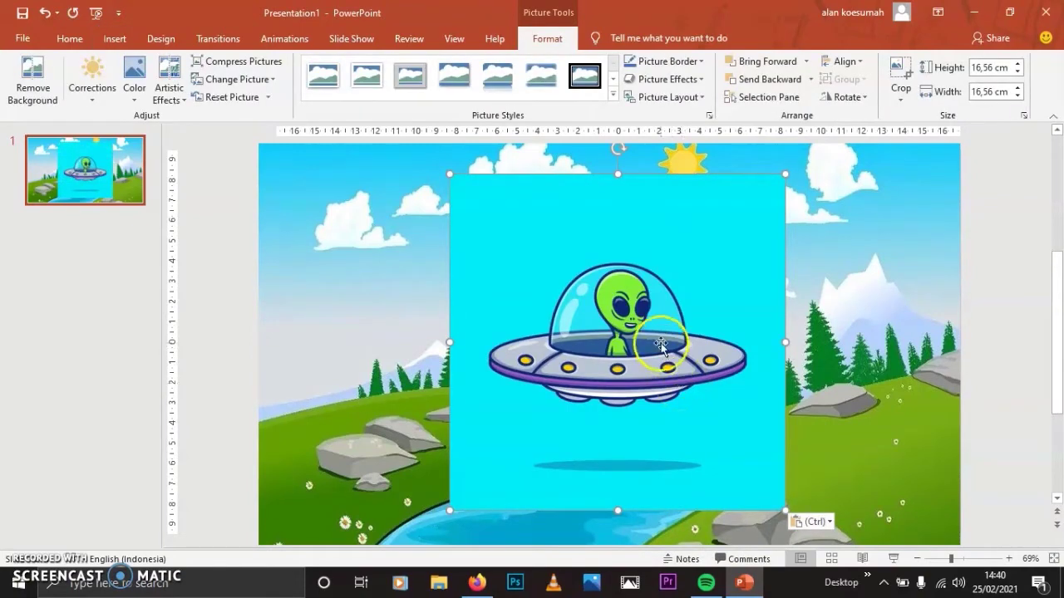
mouse_move(662, 342)
left_mouse_down()
mouse_move(631, 341)
mouse_move(635, 322)
left_mouse_up()
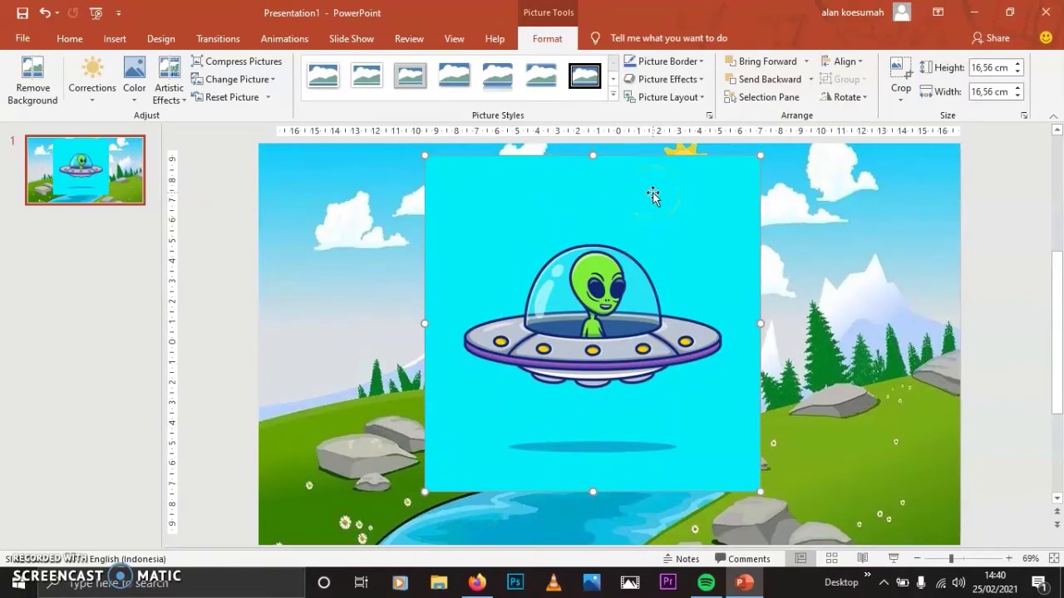
left_click(692, 220)
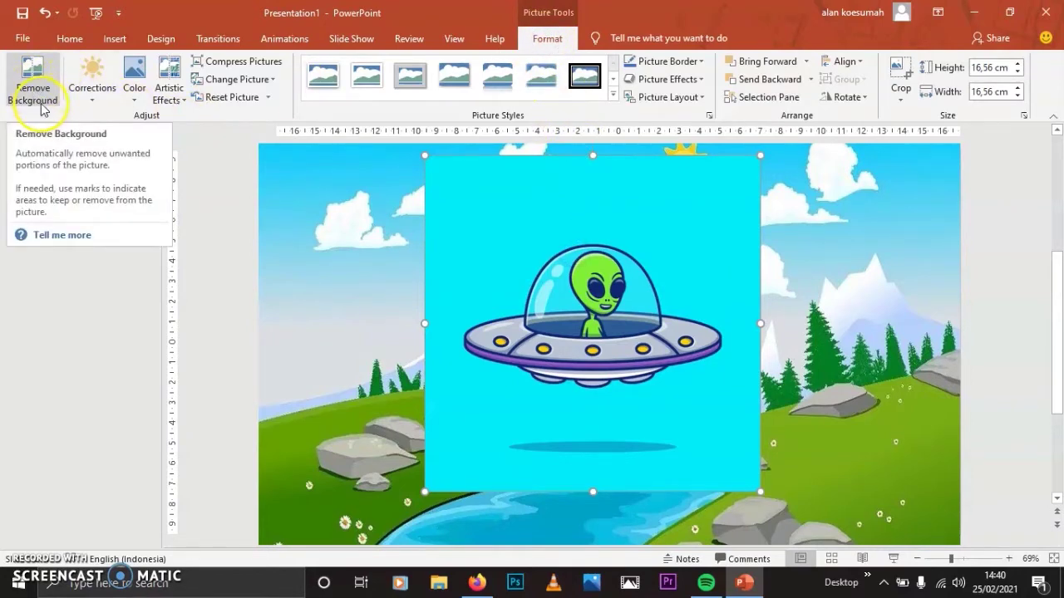
Remove the UFO picture's cyan background and keep the changes.
left_click(45, 75)
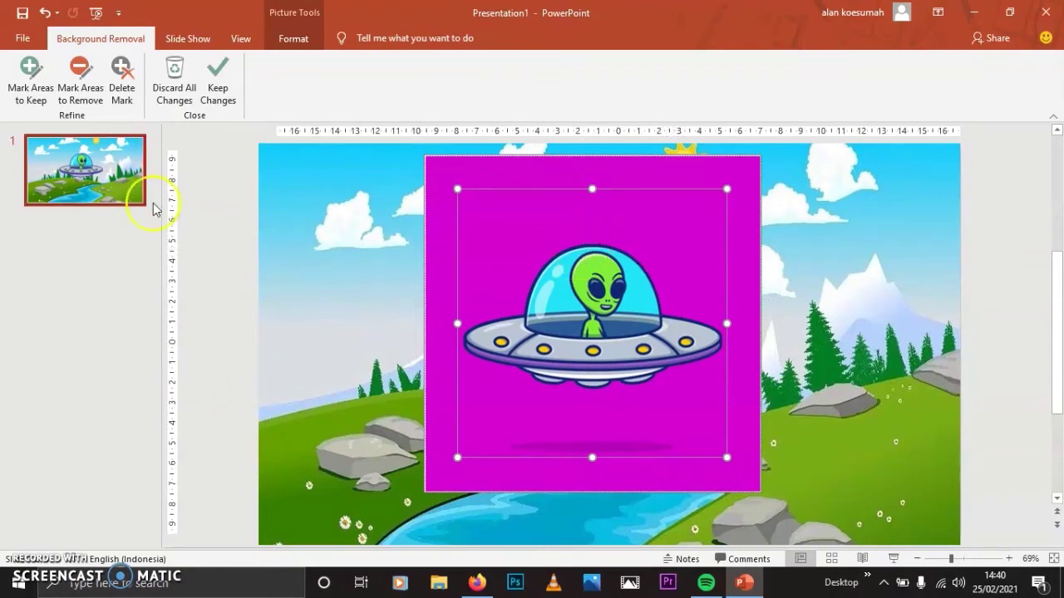
left_click(226, 75)
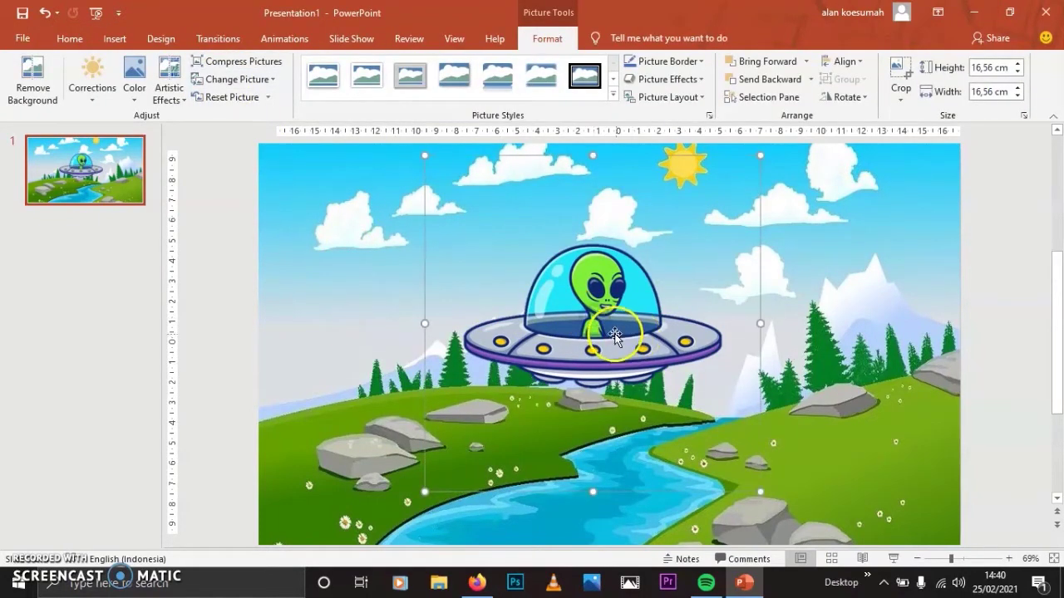
mouse_move(624, 332)
left_mouse_down()
mouse_move(611, 333)
mouse_move(584, 237)
mouse_move(569, 229)
left_mouse_up()
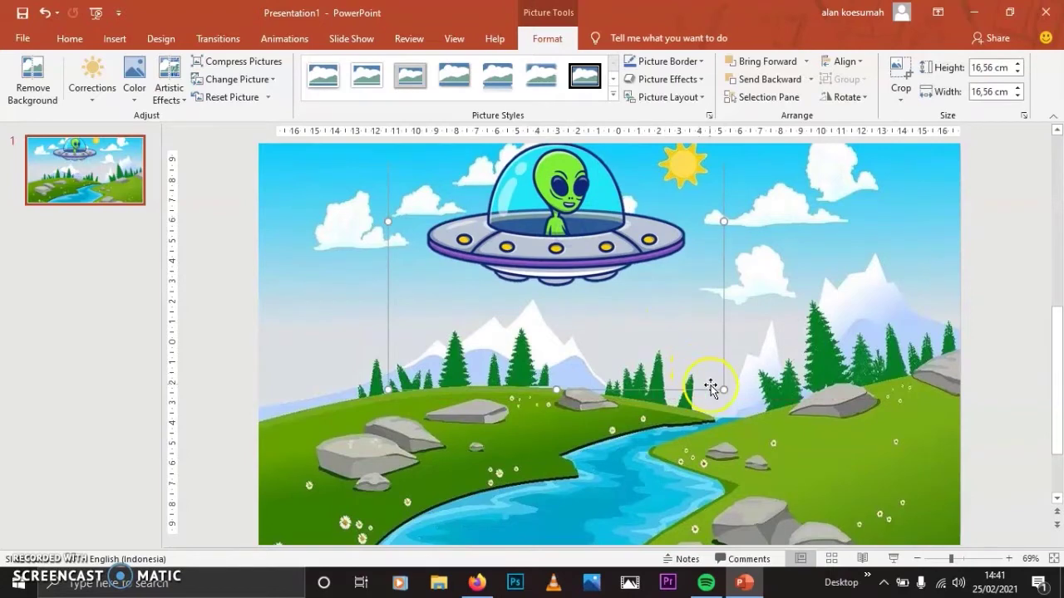
Shrink the UFO to 10.51 cm square and position it high in the sky.
left_click_drag(721, 389, 610, 276)
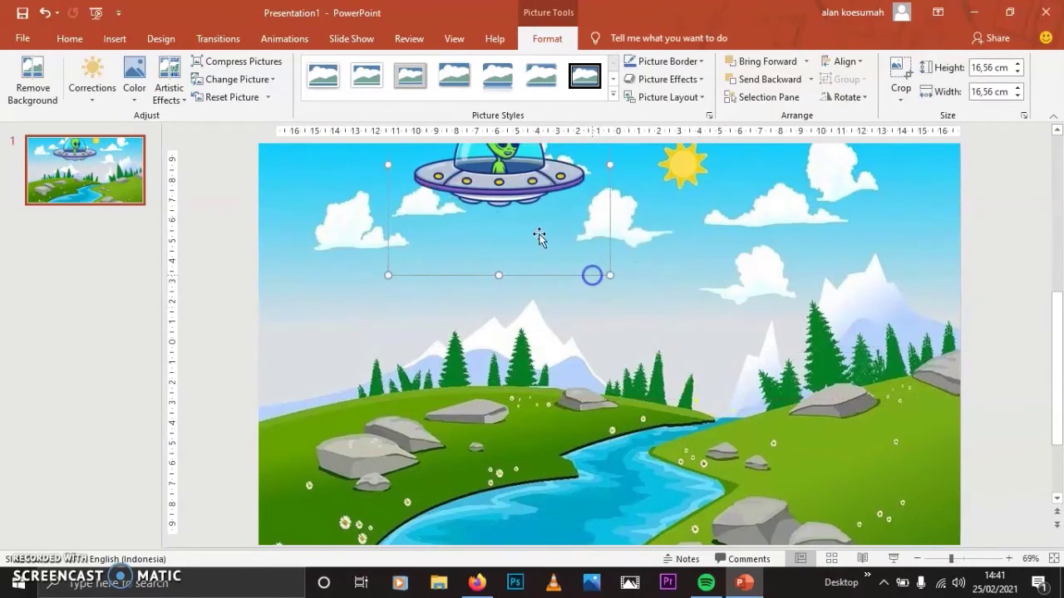
left_click_drag(529, 187, 558, 223)
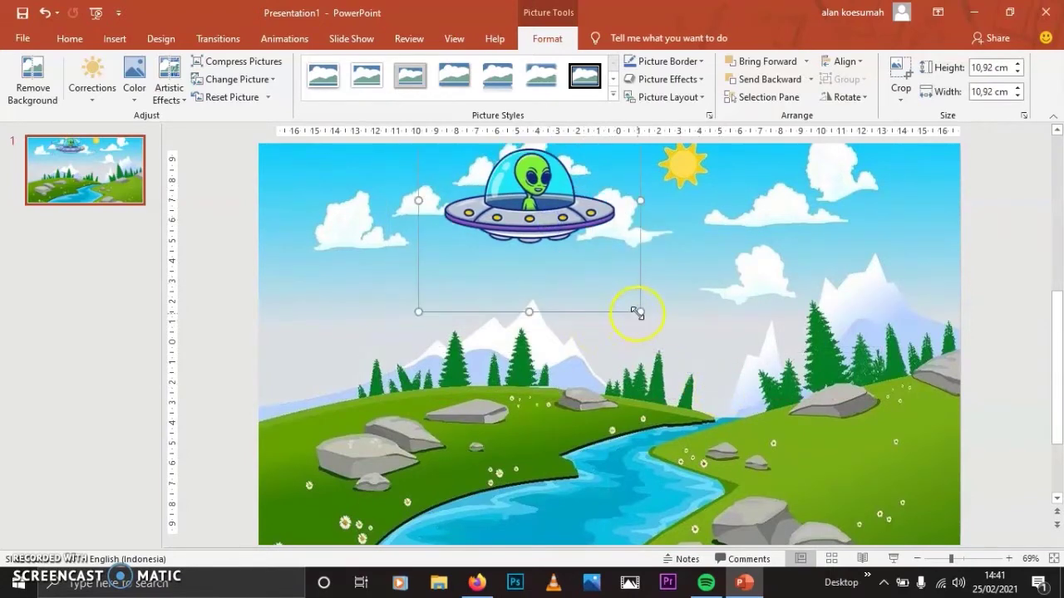
left_click_drag(636, 311, 629, 302)
left_click_drag(558, 230, 562, 213)
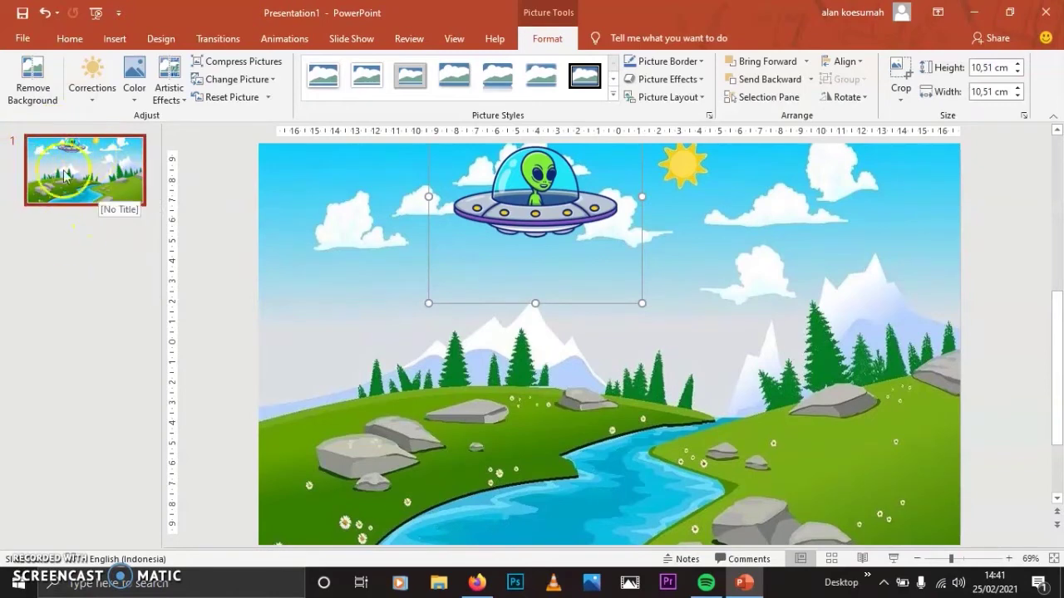
left_click(101, 191)
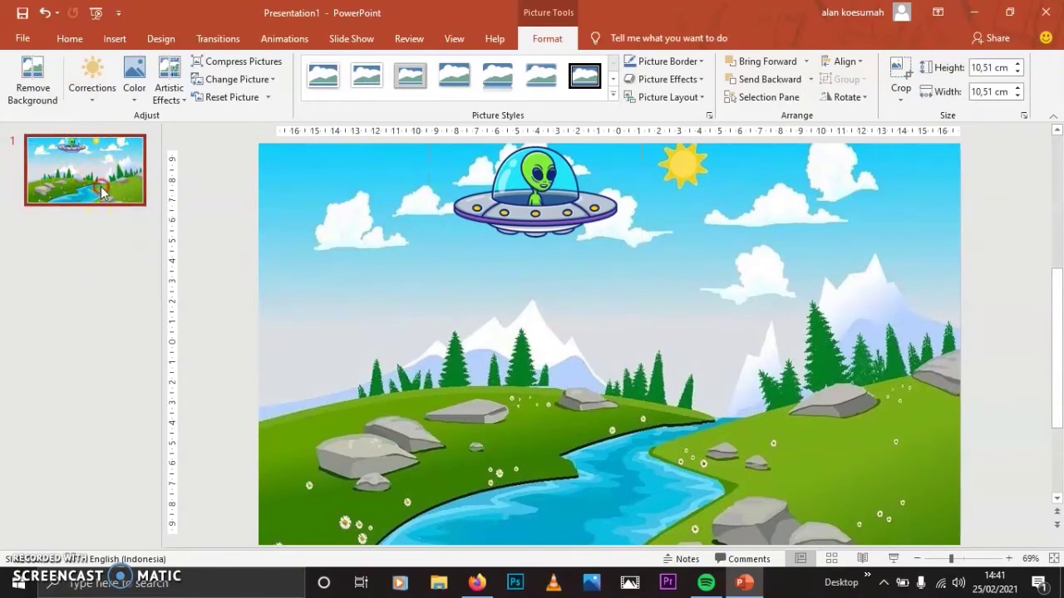
Duplicate slide 1 as slide 2 and move the UFO lower and left.
right_click(101, 191)
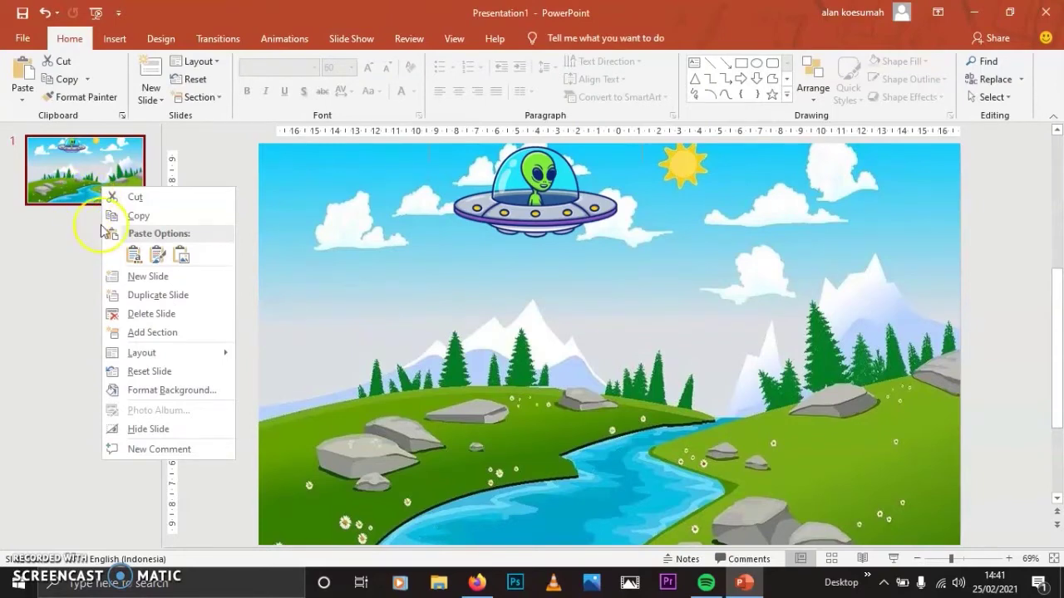
left_click(147, 297)
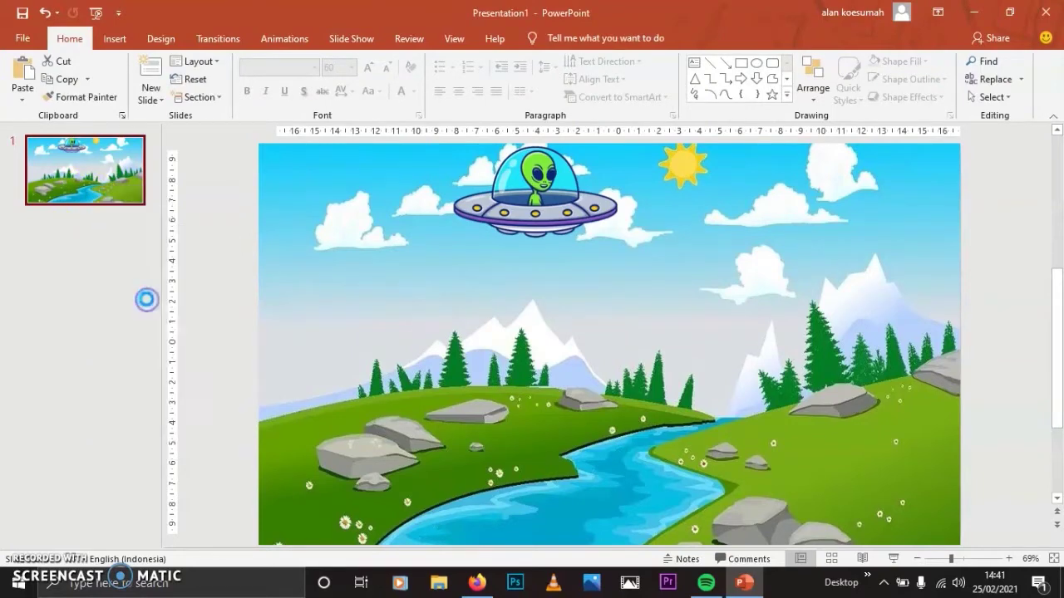
left_click(133, 272)
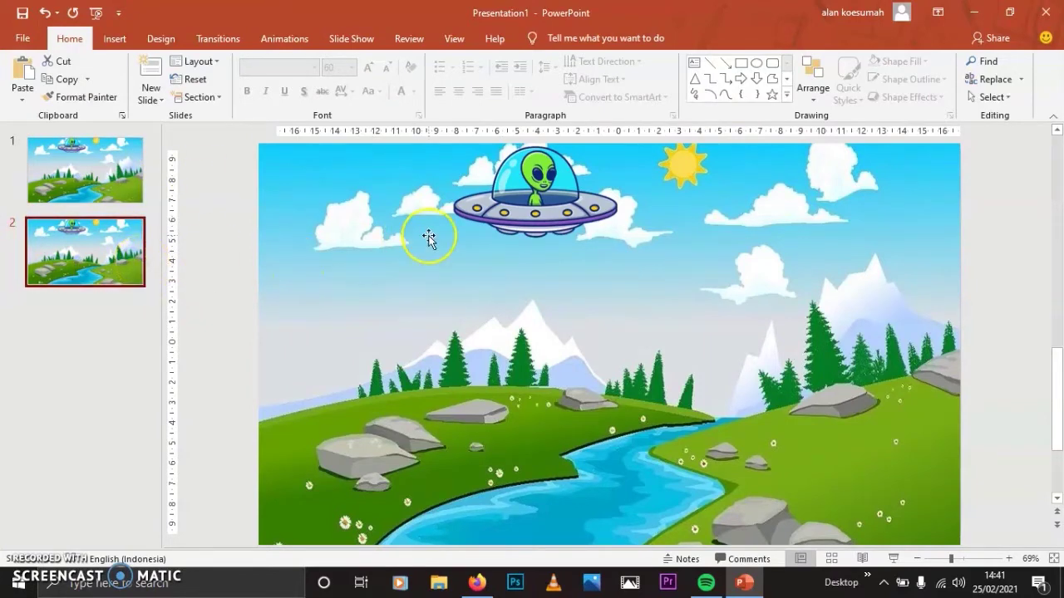
left_click(527, 192)
left_click_drag(527, 192, 504, 214)
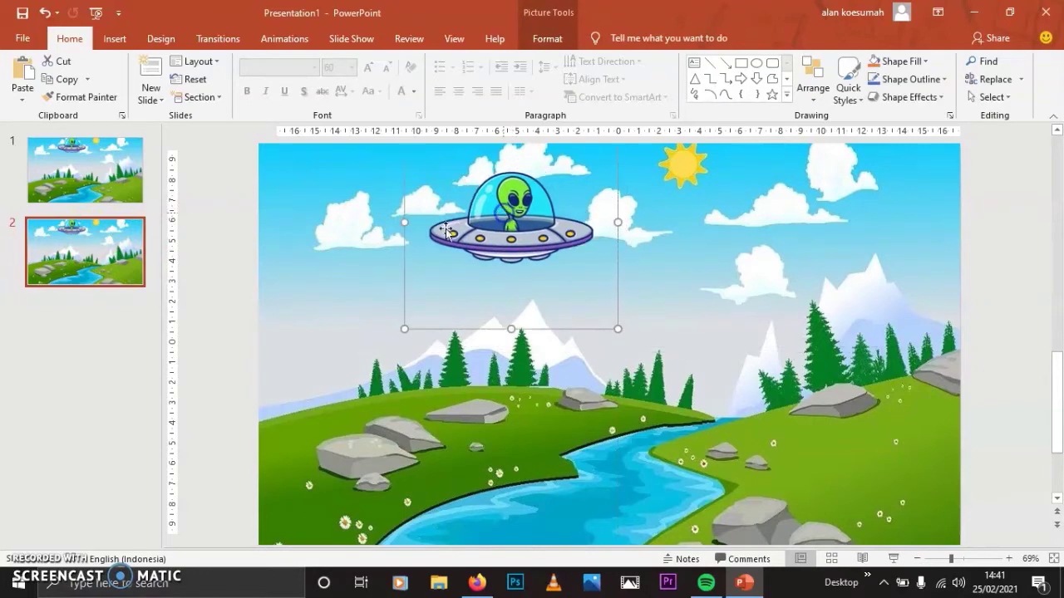
left_click(120, 189)
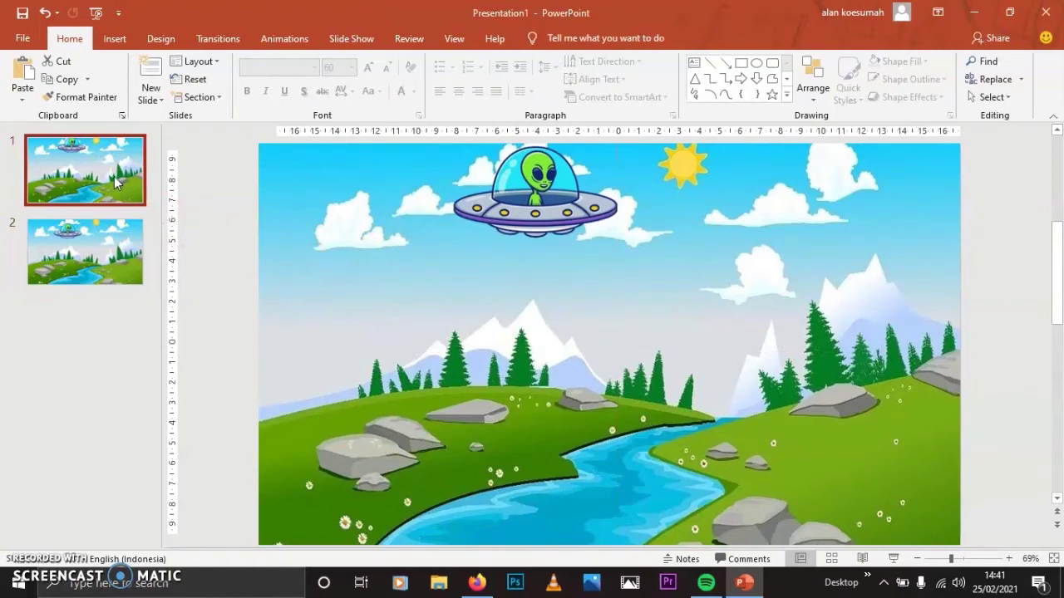
left_click(112, 251)
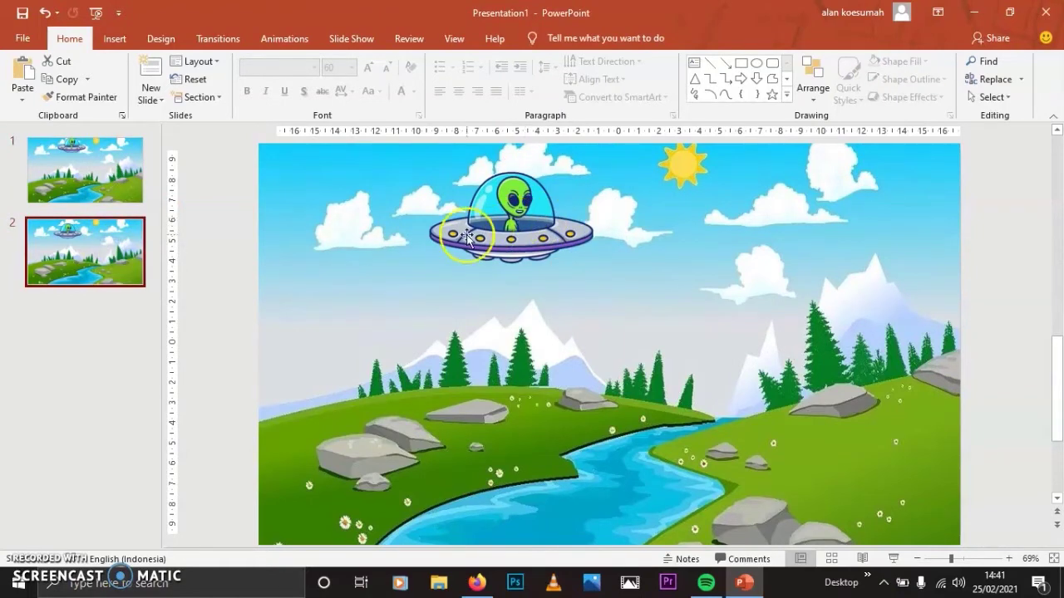
Duplicate into slides 3 and 4, moving the UFO further down-left each time.
right_click(113, 271)
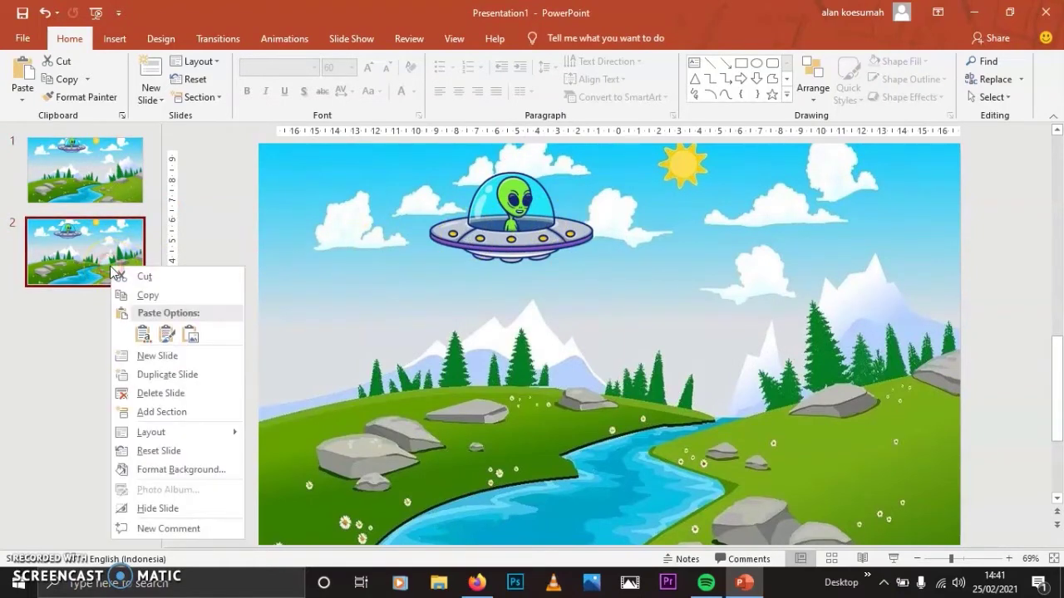
left_click(157, 358)
left_click(112, 339)
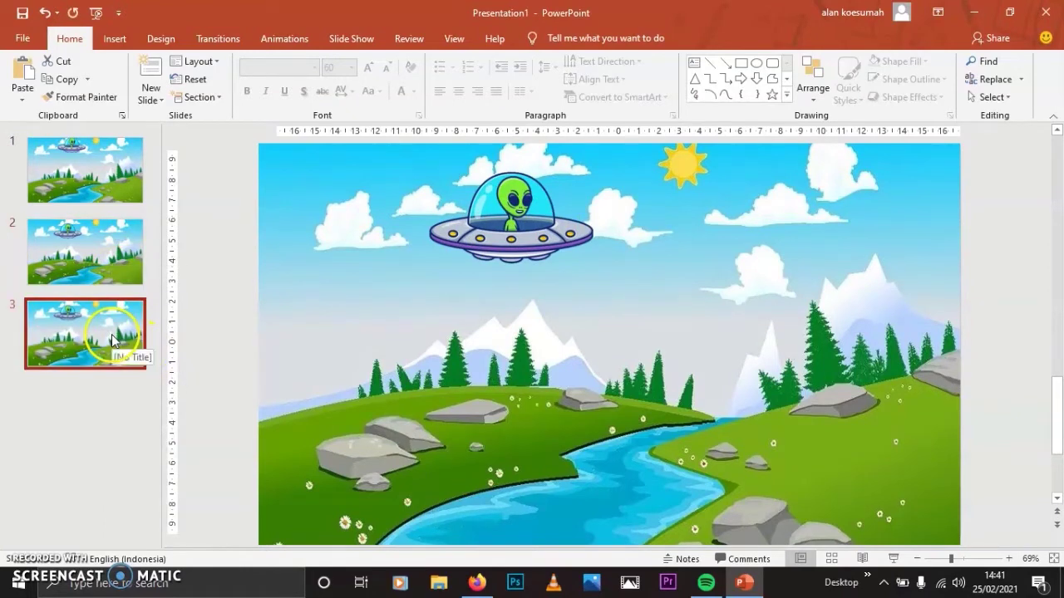
left_click_drag(494, 219, 472, 248)
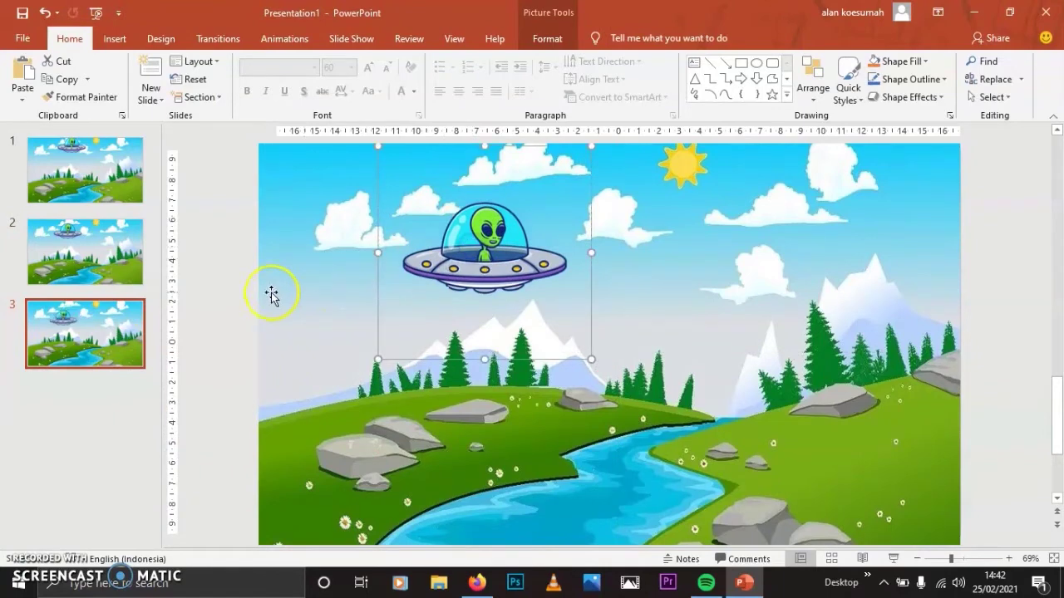
right_click(104, 337)
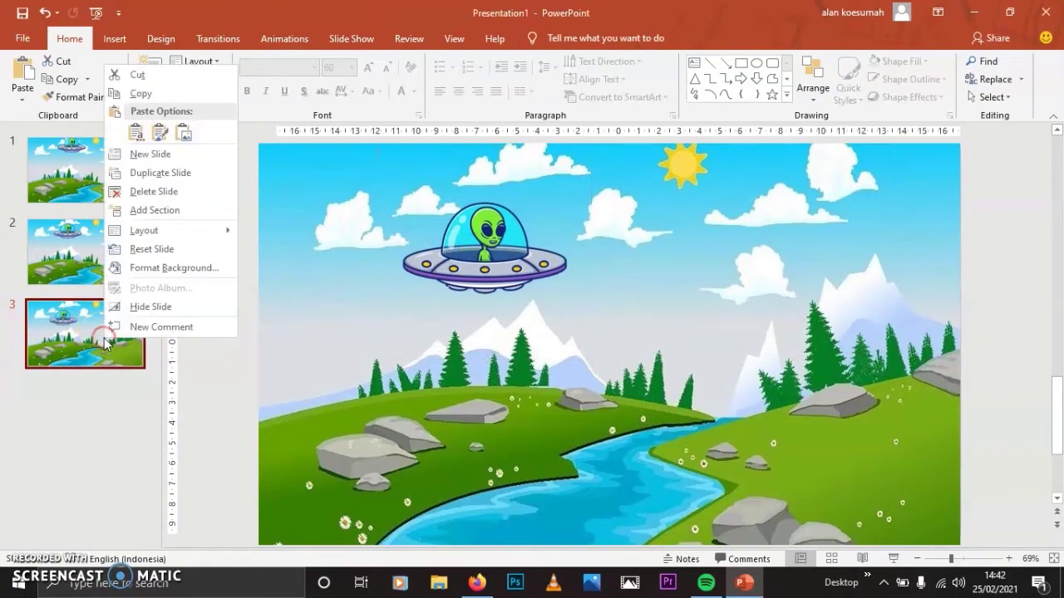
left_click(158, 157)
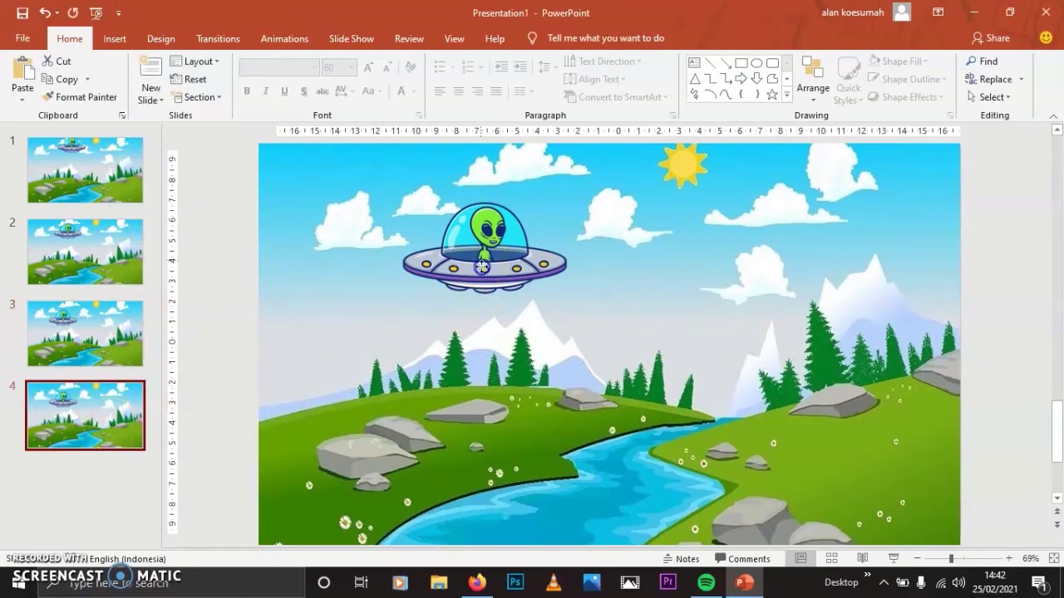
left_click_drag(480, 245, 472, 307)
Duplicate into slides 5, 6 and 7, shifting the UFO right and down on each.
right_click(107, 418)
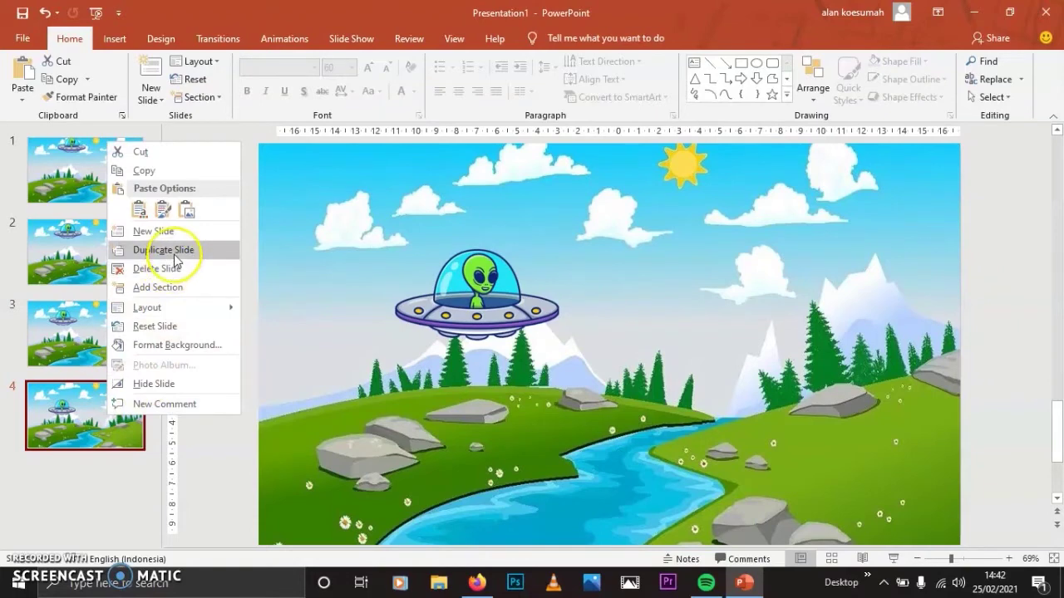
left_click(164, 250)
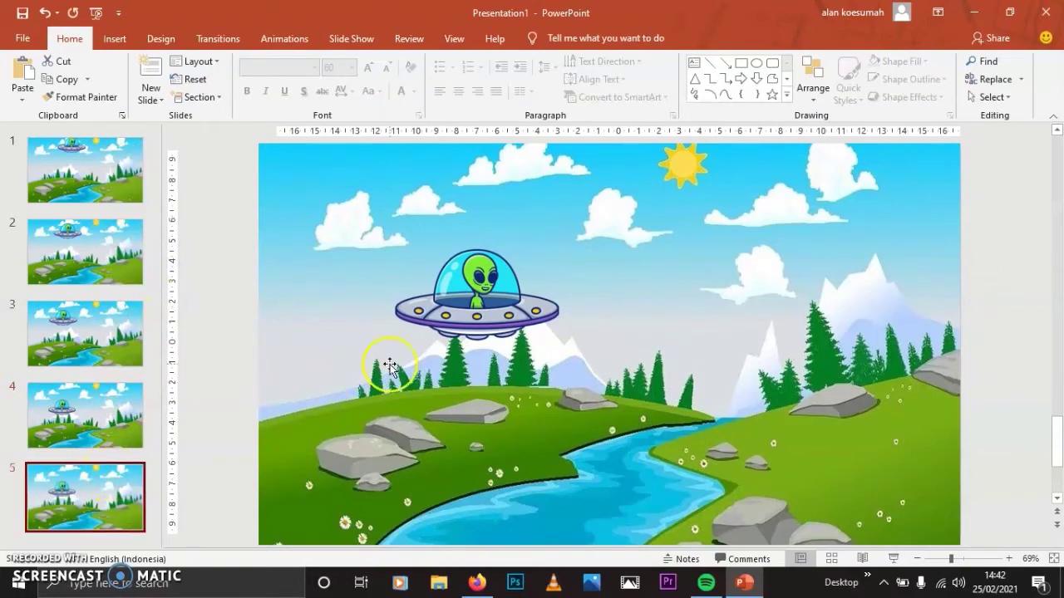
left_click_drag(390, 366, 425, 390)
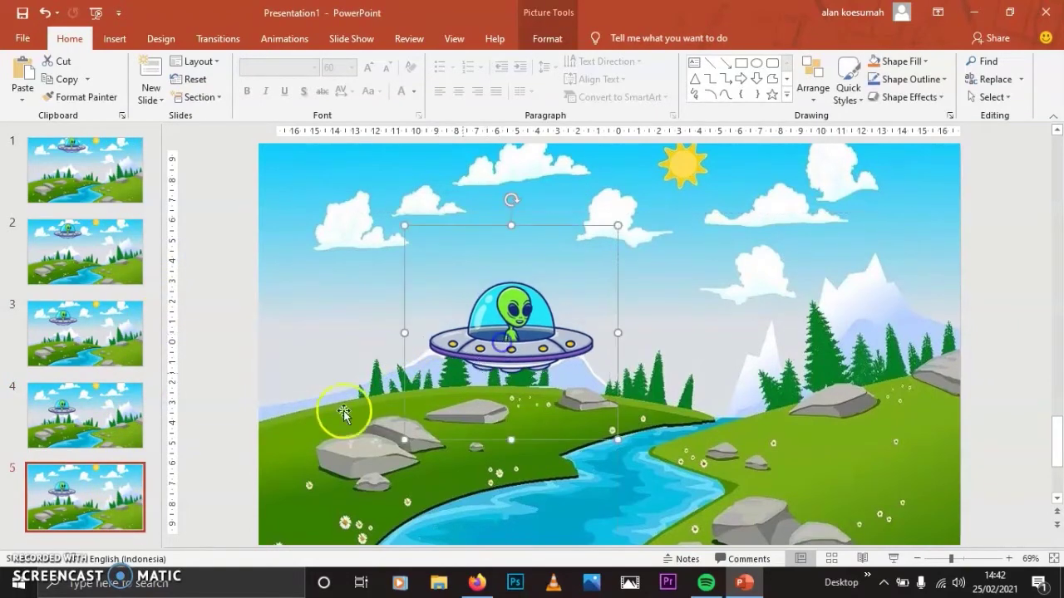
right_click(78, 495)
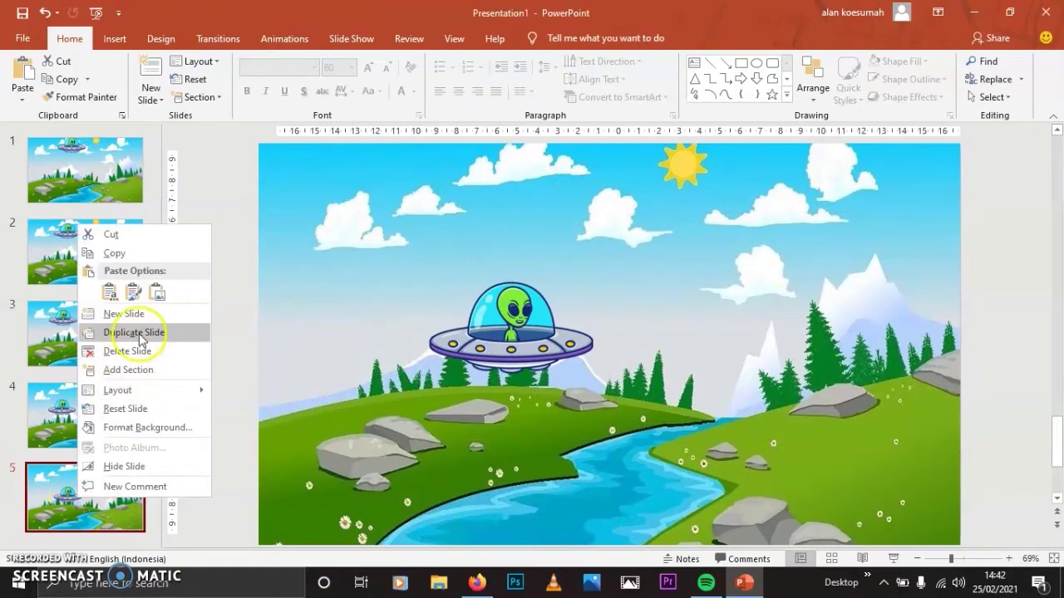
left_click(140, 339)
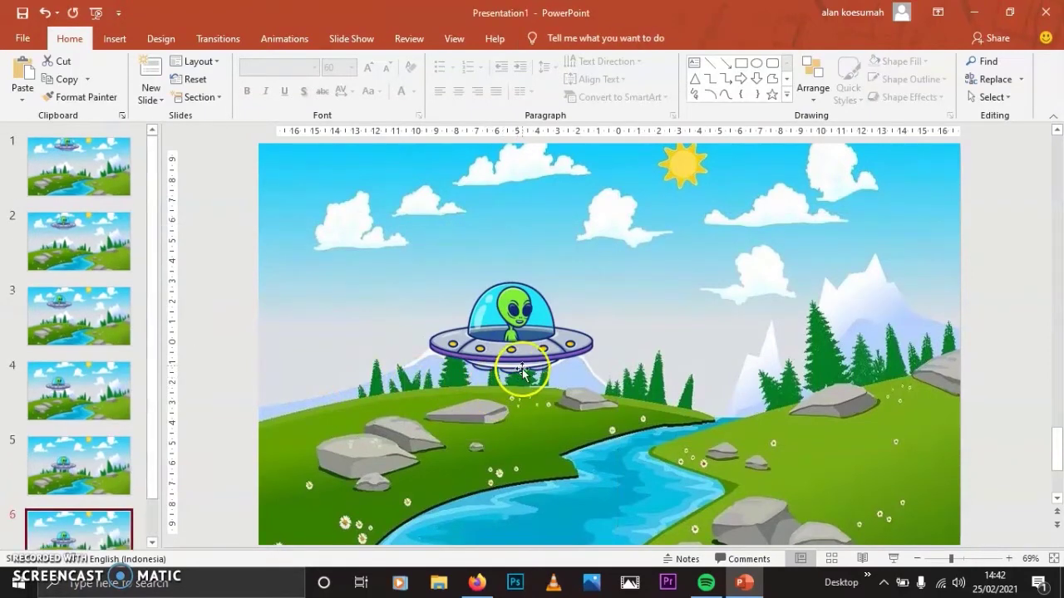
left_click_drag(522, 372, 552, 355)
left_click_drag(574, 364, 574, 364)
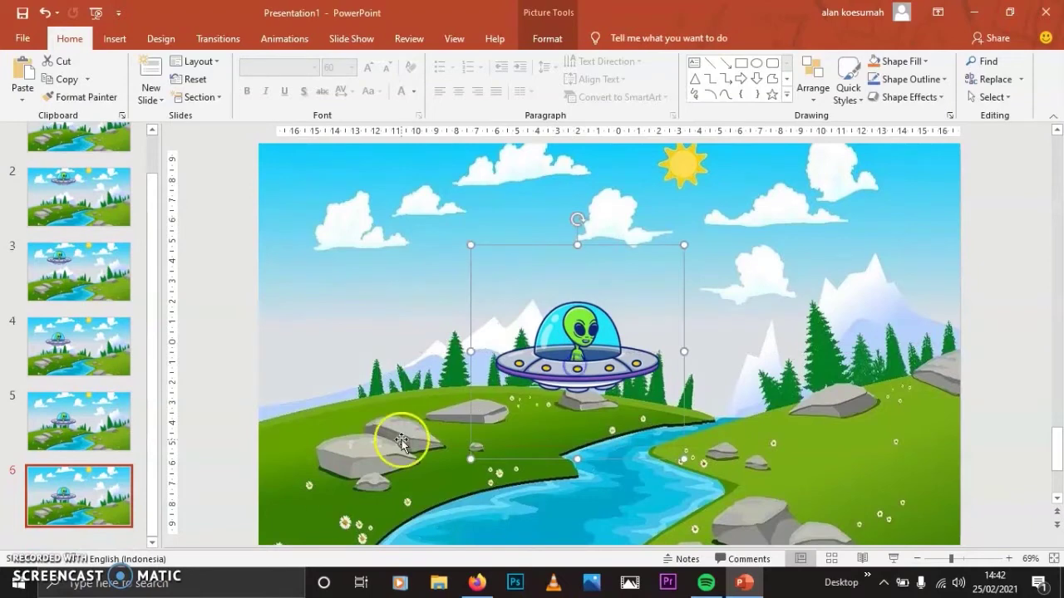
right_click(108, 505)
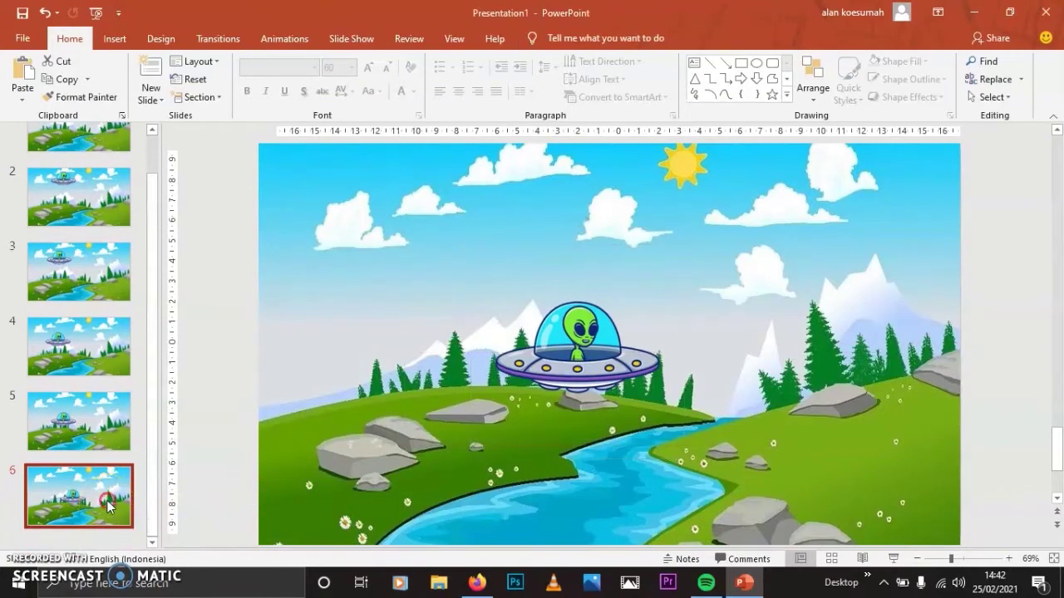
left_click(164, 335)
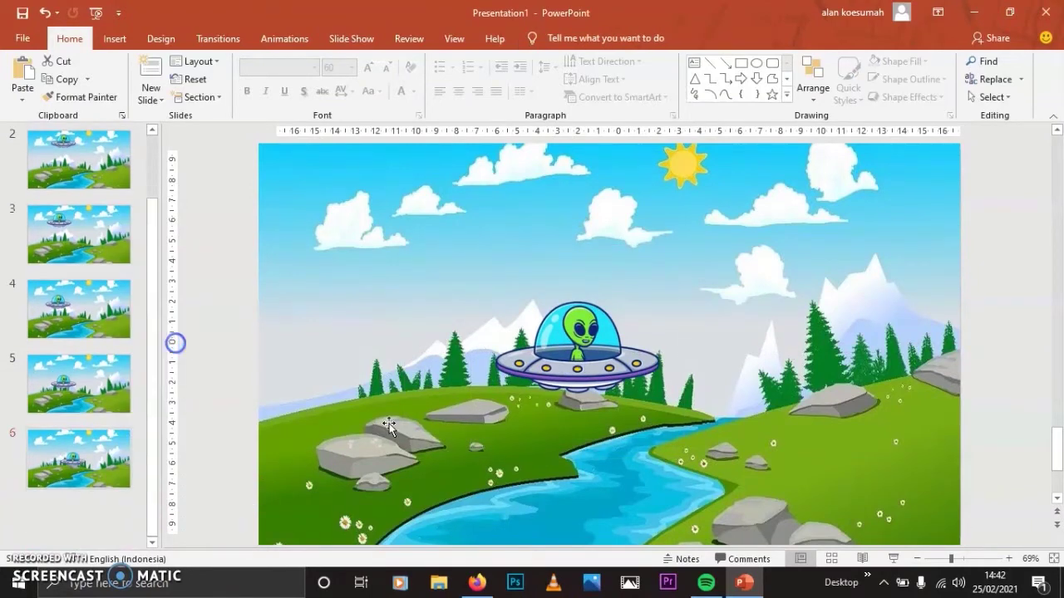
Move the UFO further right on slide 7, then duplicate as slide 8 with the UFO lower right.
left_click_drag(581, 370, 640, 382)
left_click(83, 488)
right_click(83, 489)
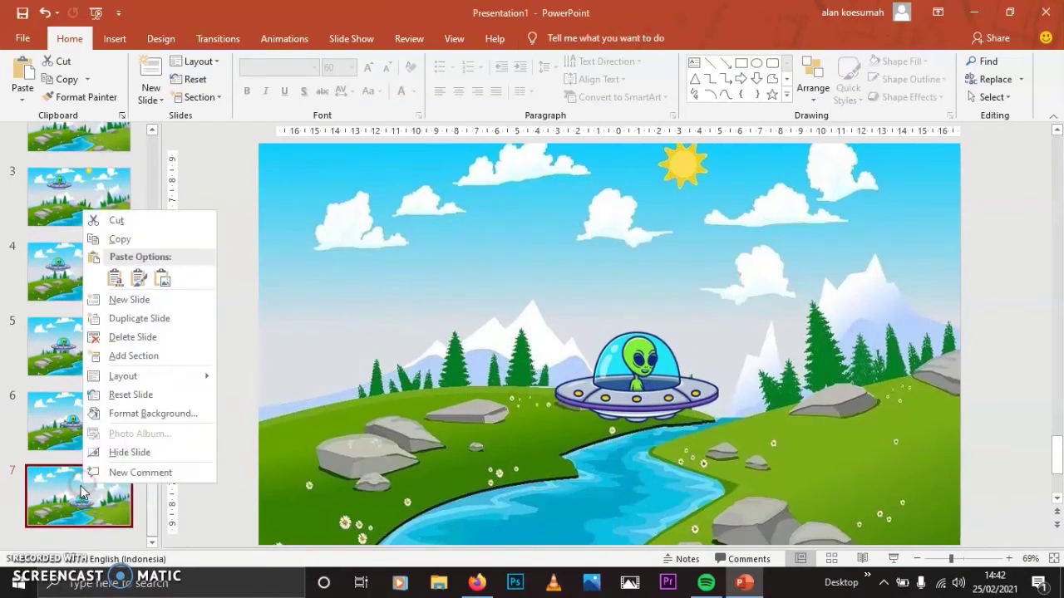
left_click(136, 322)
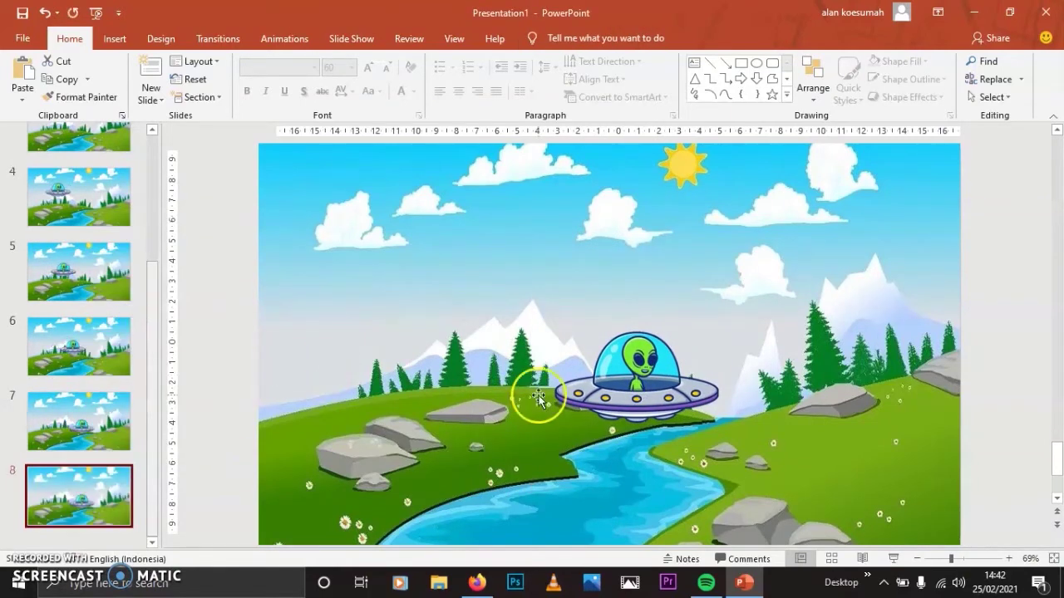
left_click_drag(621, 382, 644, 396)
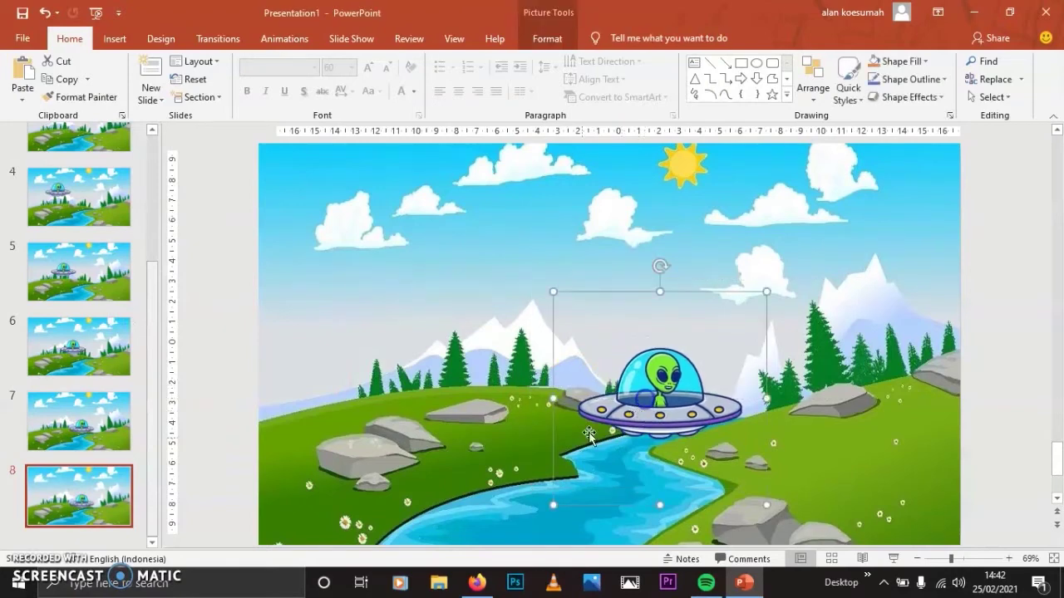
Duplicate slide 8 as slide 9, nudging the UFO right and enlarging it.
right_click(91, 495)
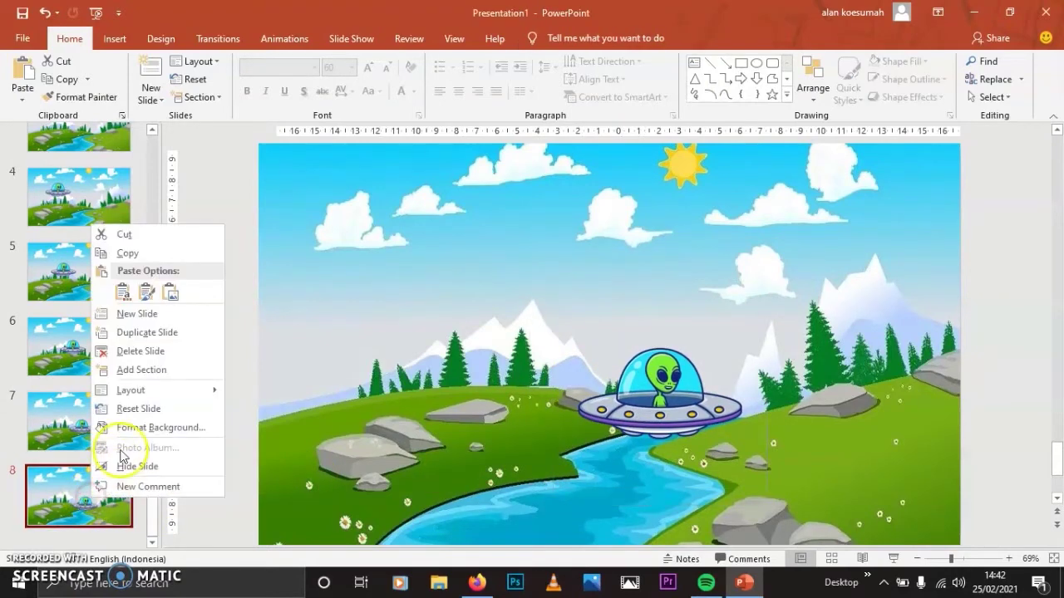
left_click(141, 332)
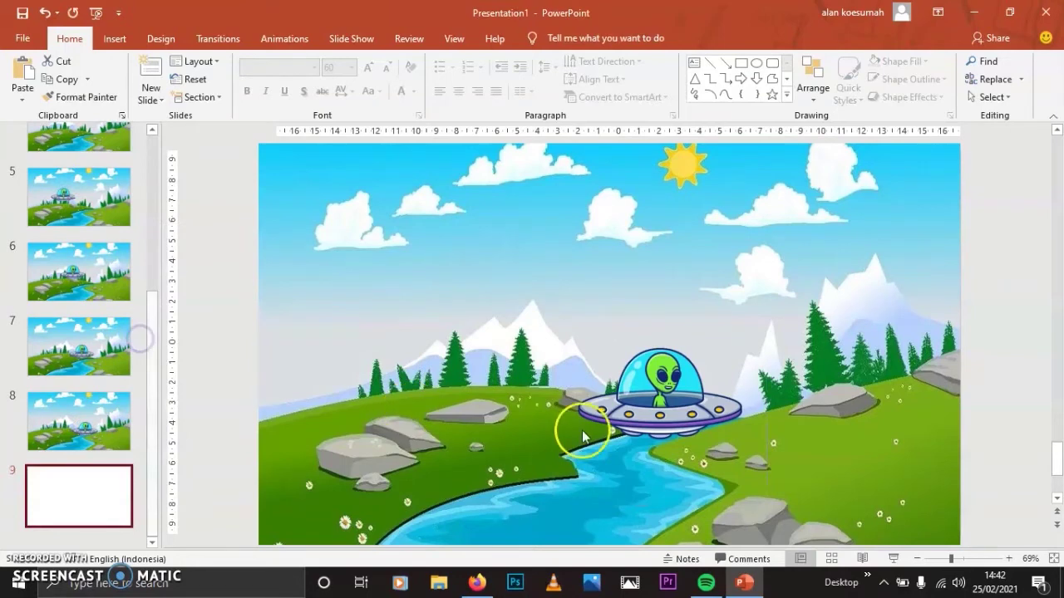
left_click_drag(673, 399, 683, 401)
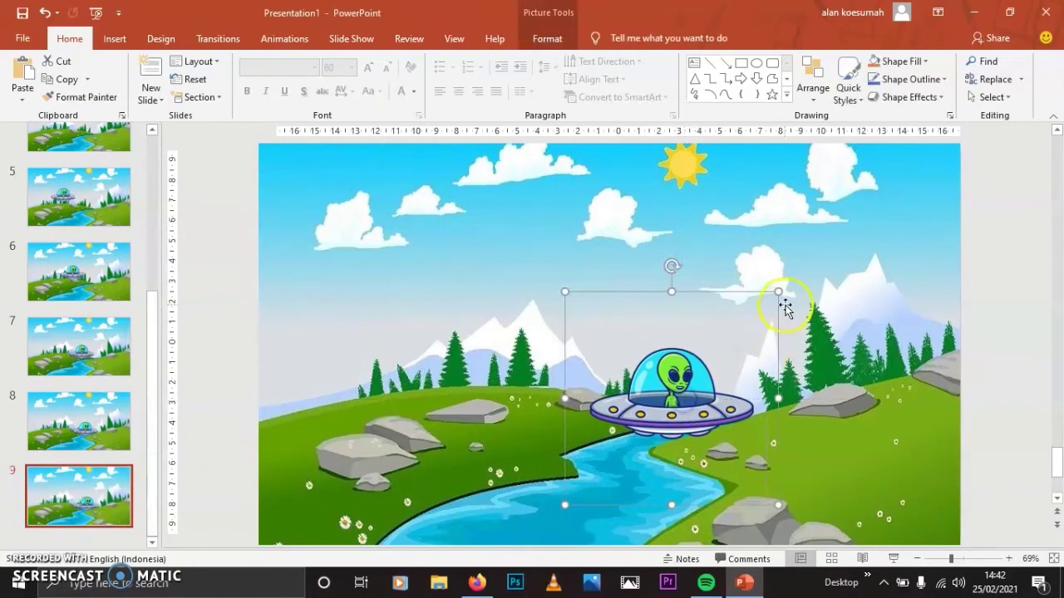
left_click_drag(782, 291, 837, 252)
left_click_drag(744, 349, 760, 341)
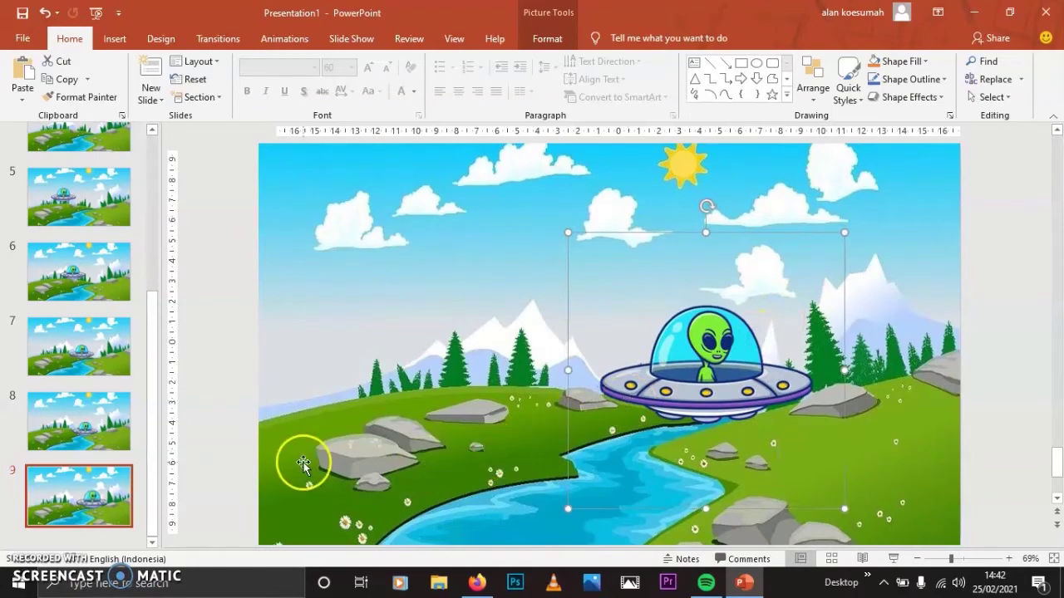
left_click(93, 491)
Duplicate into slides 10 and 11, enlarging the UFO on slide 11.
right_click(103, 497)
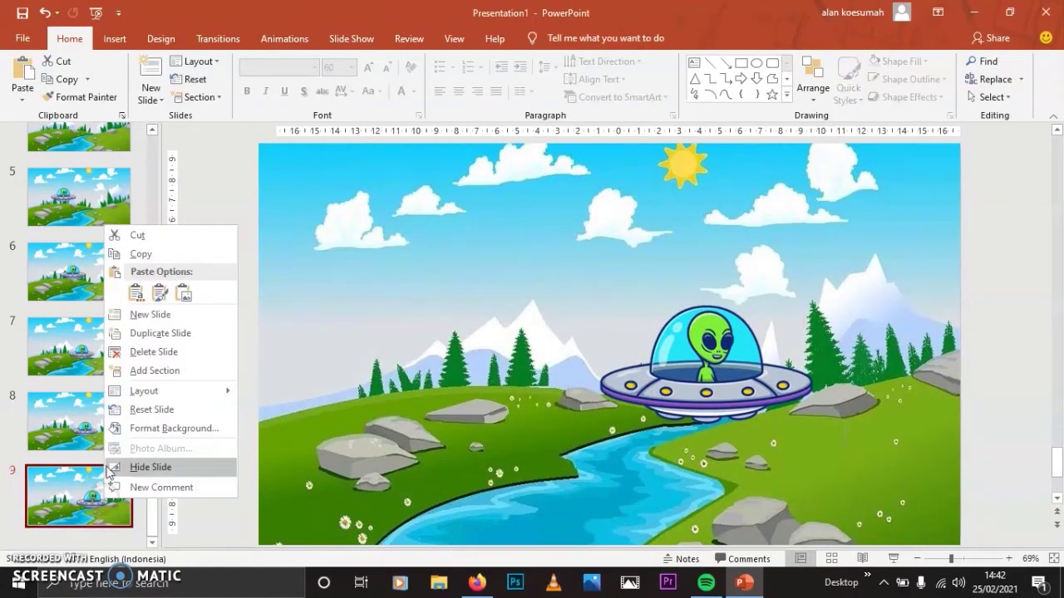
left_click(142, 333)
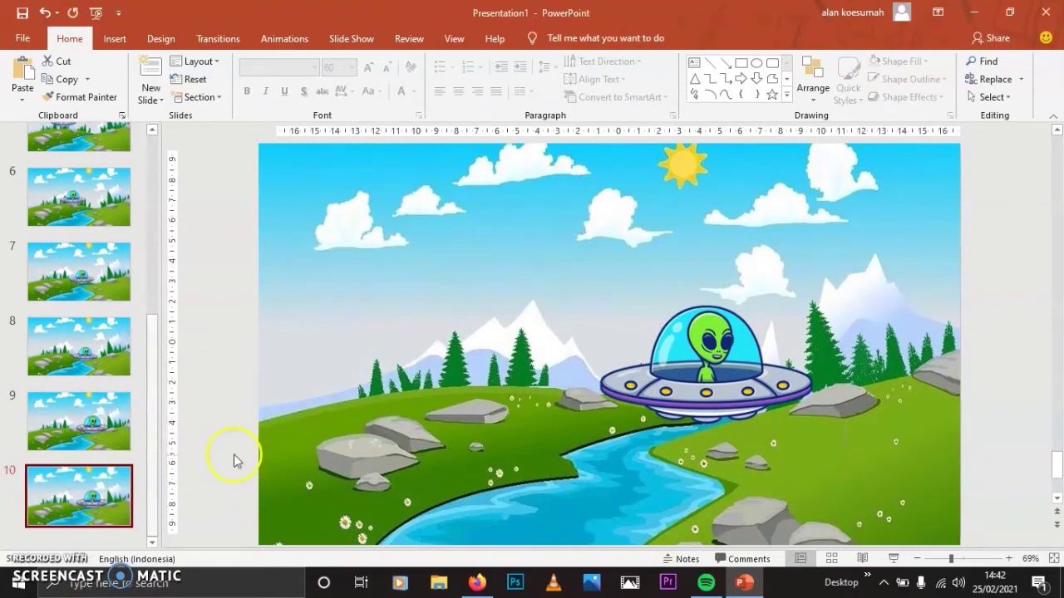
left_click(820, 409)
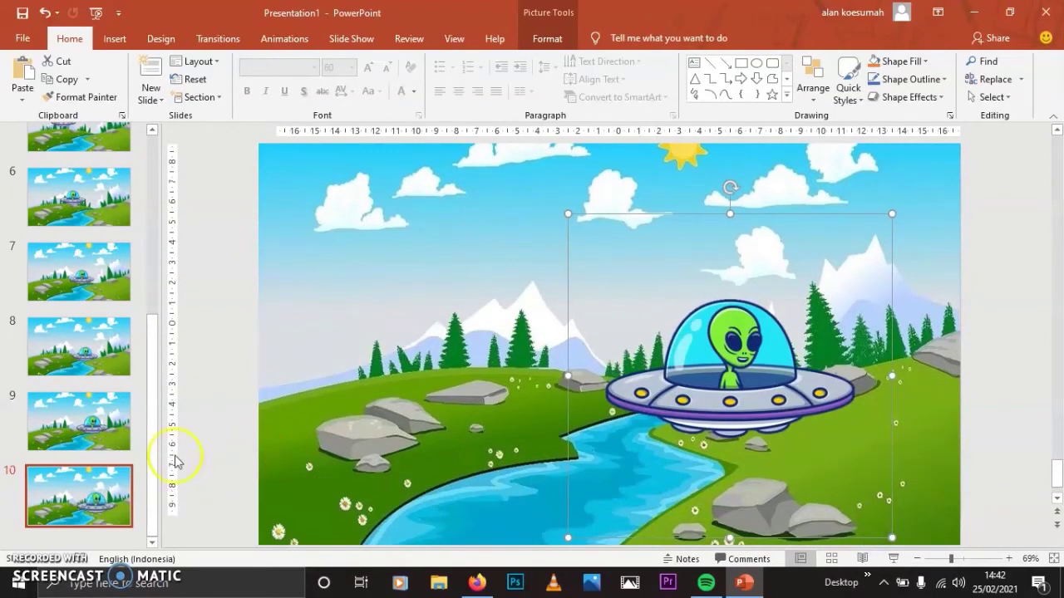
right_click(111, 497)
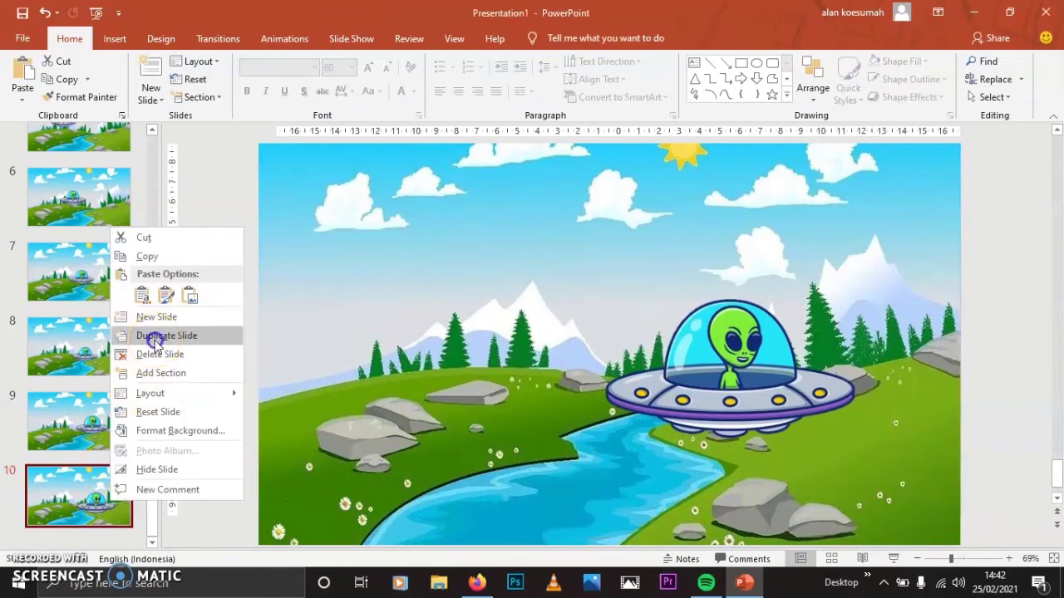
left_click(156, 336)
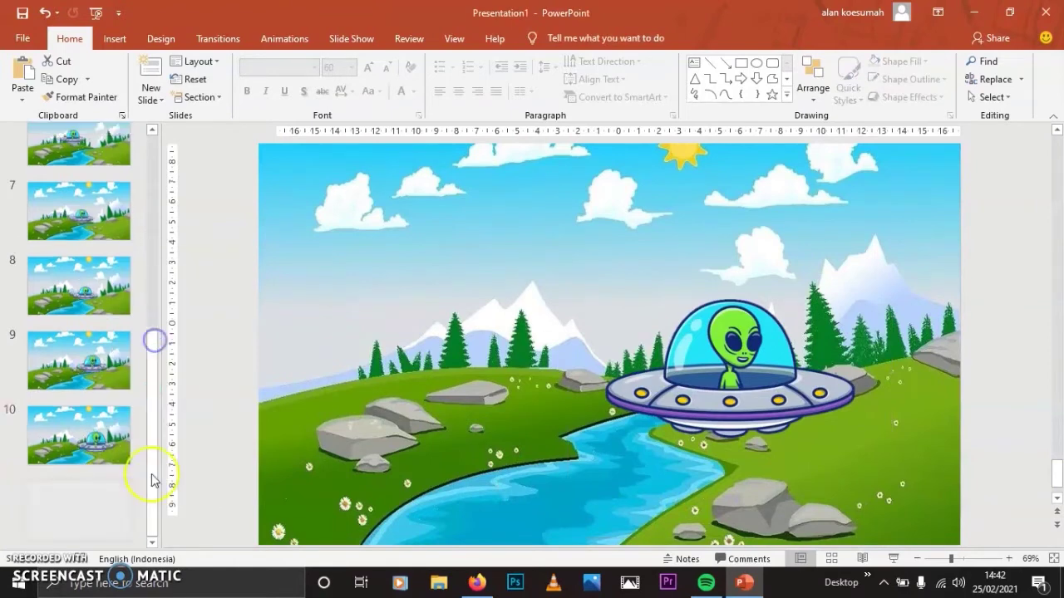
left_click(703, 420)
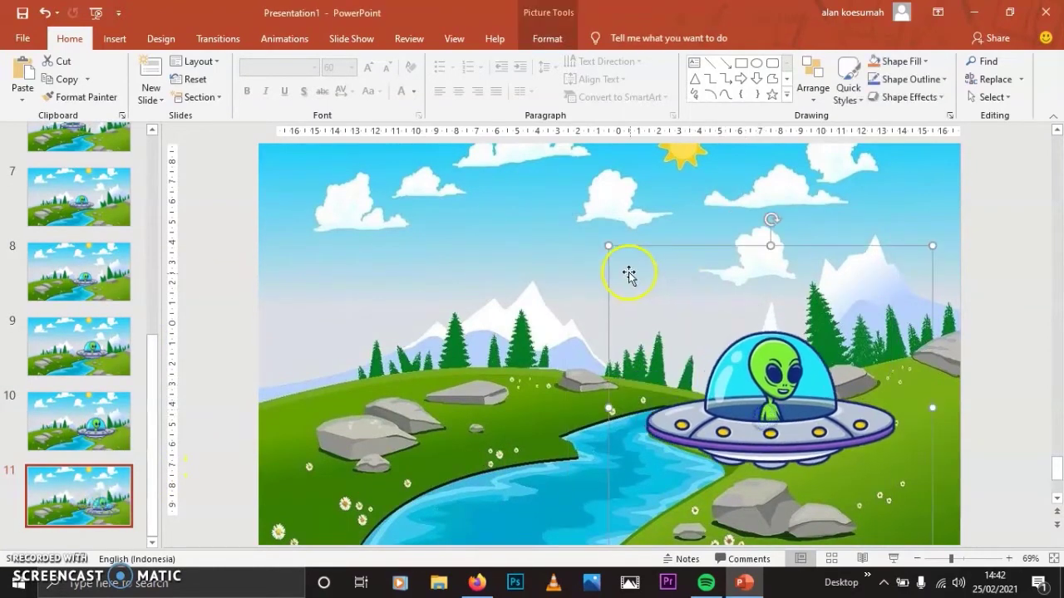
left_click_drag(604, 242, 593, 230)
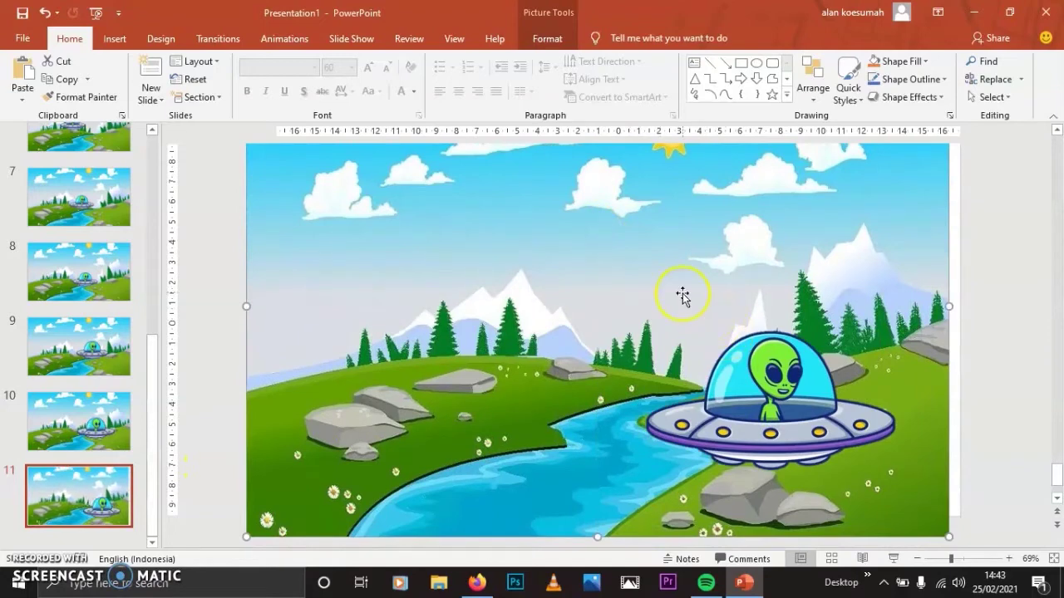
key("ctrl+z")
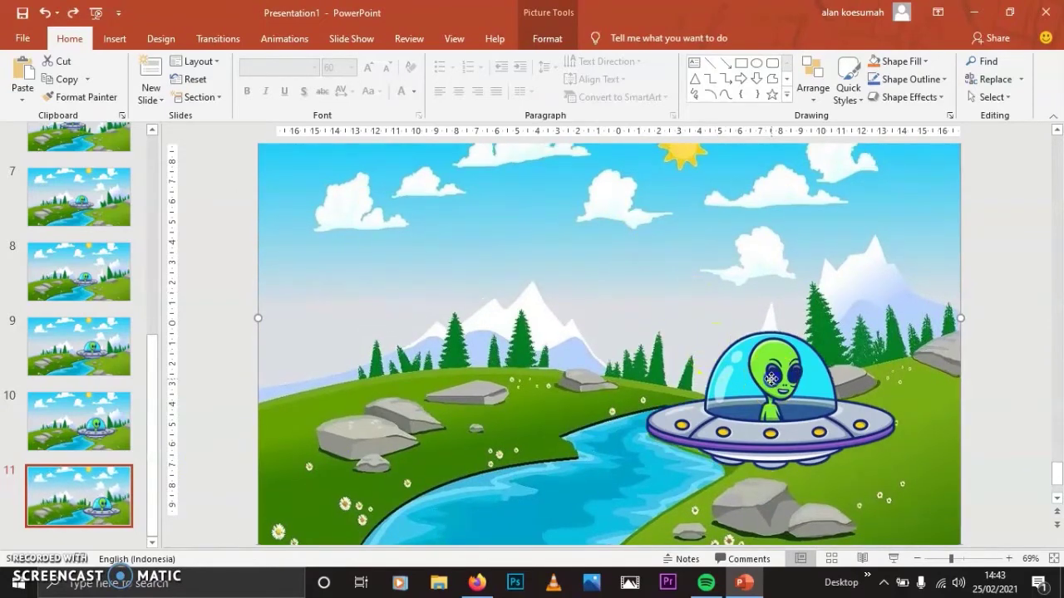
left_click(739, 370)
left_click_drag(616, 253, 590, 225)
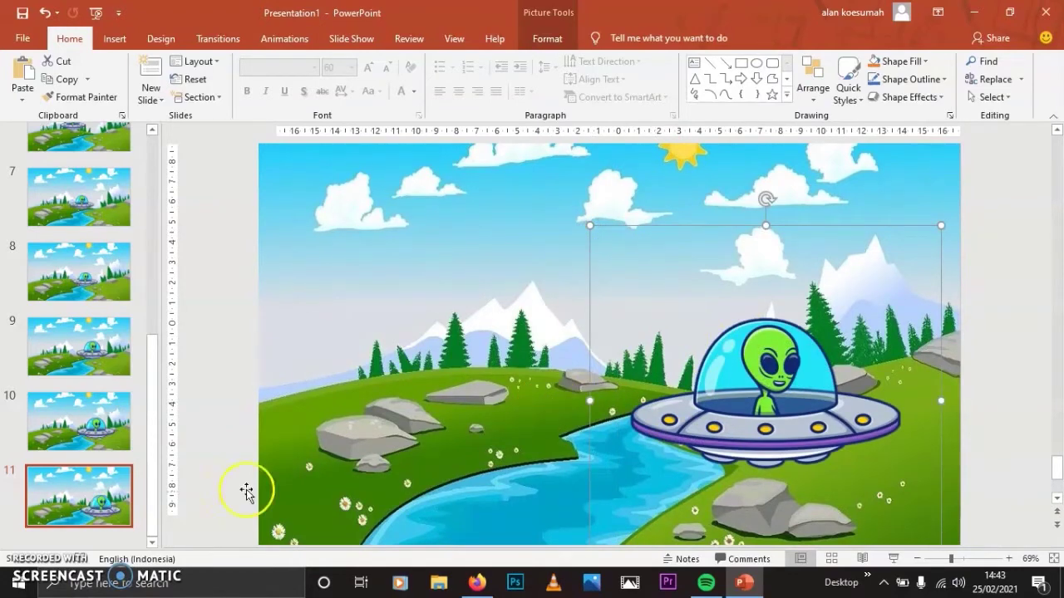
left_click(95, 513)
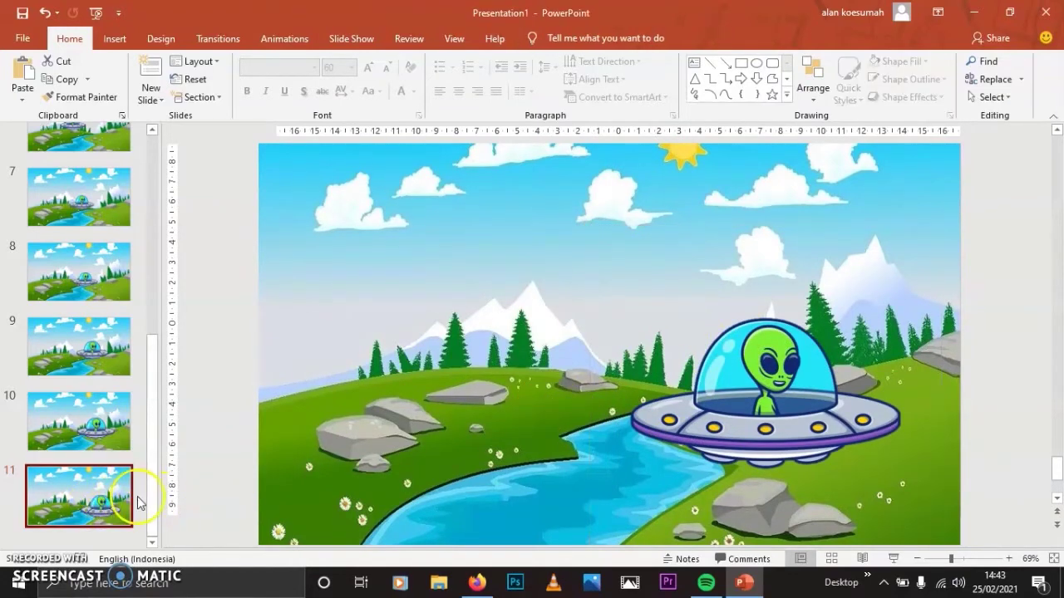
Duplicate into slides 12 and 13, moving the UFO down-right and enlarging it on 13.
right_click(111, 509)
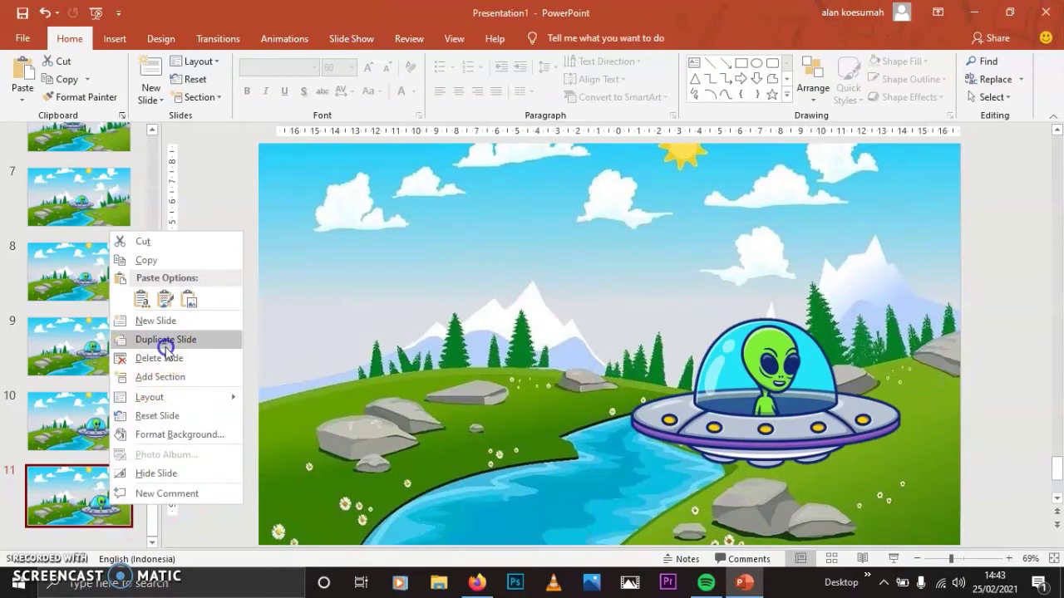
left_click(164, 345)
left_click_drag(791, 403, 819, 427)
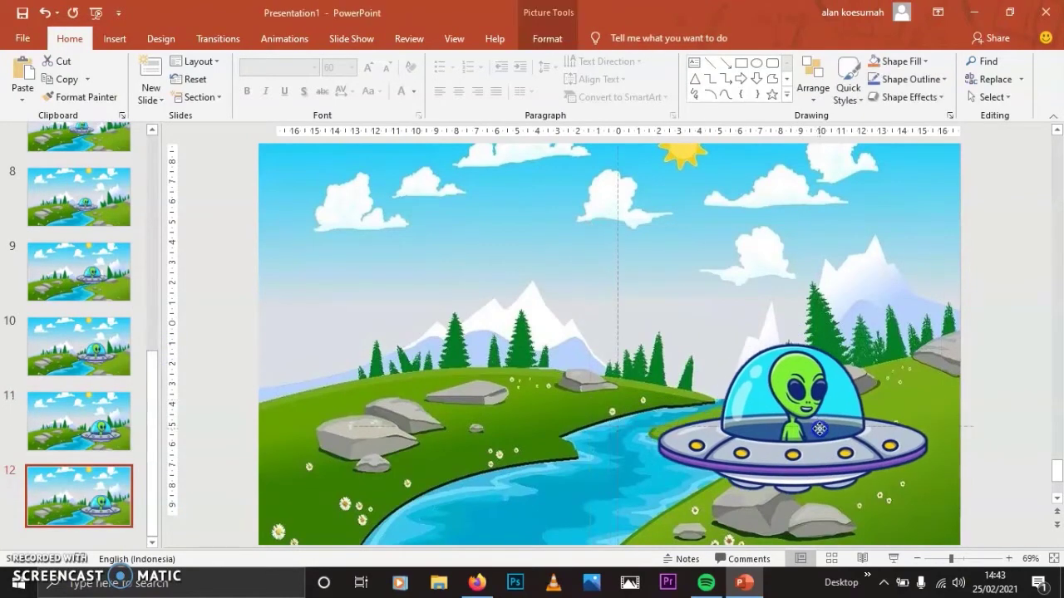
left_click(122, 512)
right_click(110, 505)
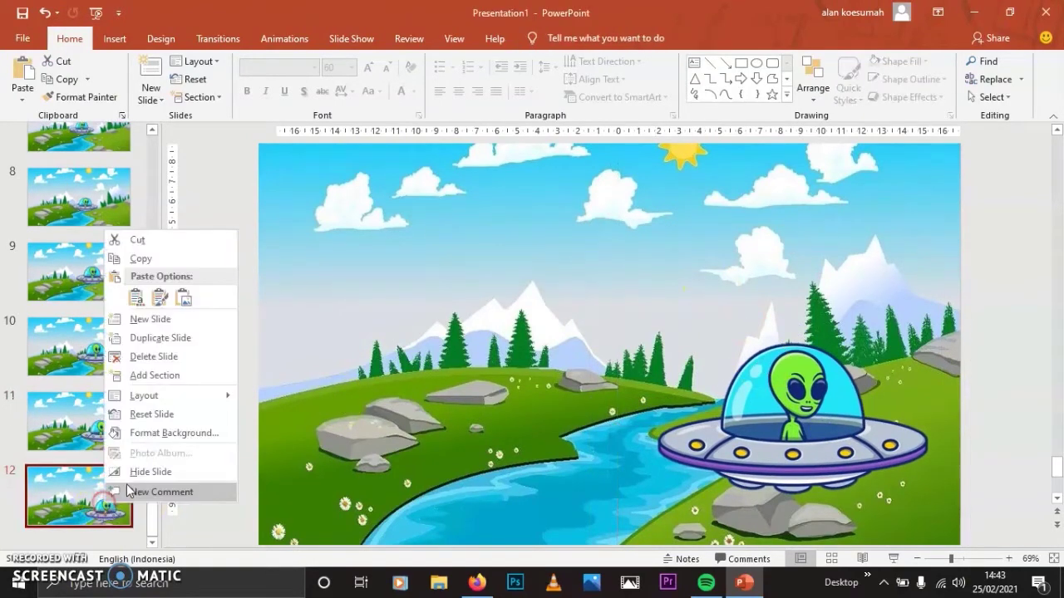
left_click(127, 341)
left_click_drag(810, 420, 832, 444)
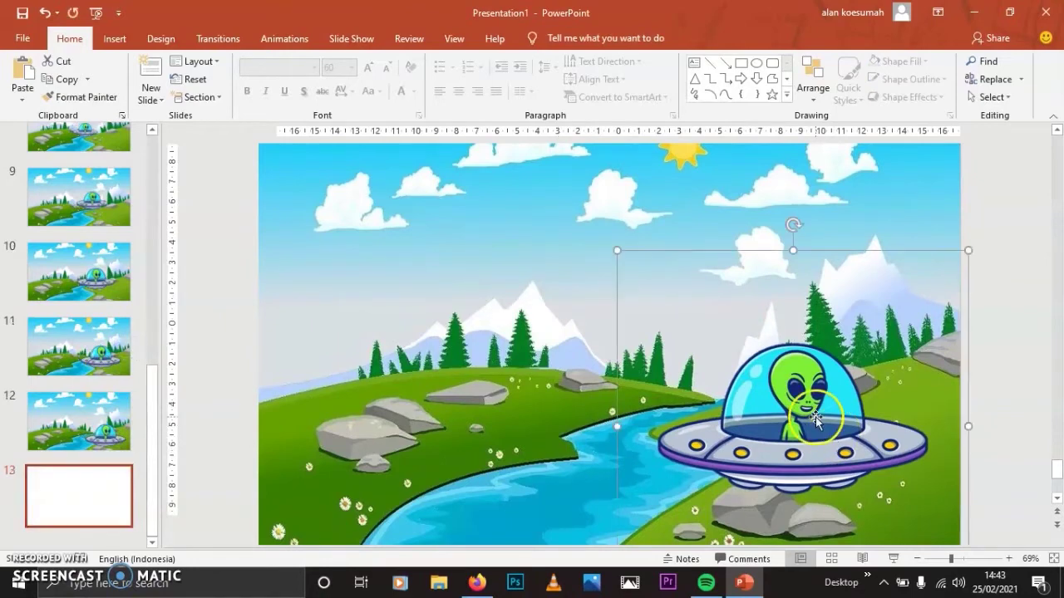
left_click(783, 387)
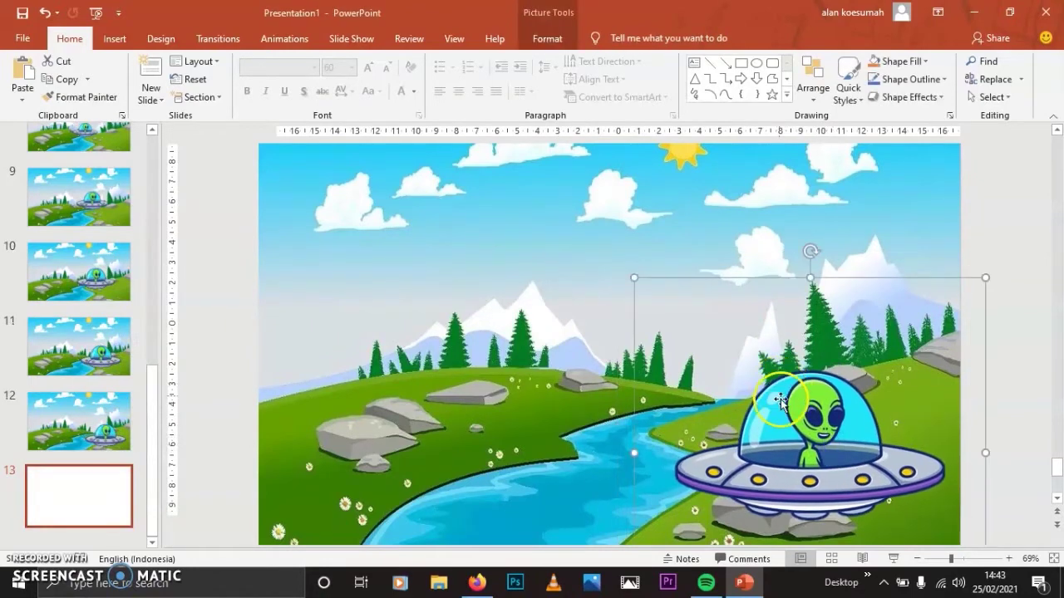
left_click_drag(627, 271, 625, 268)
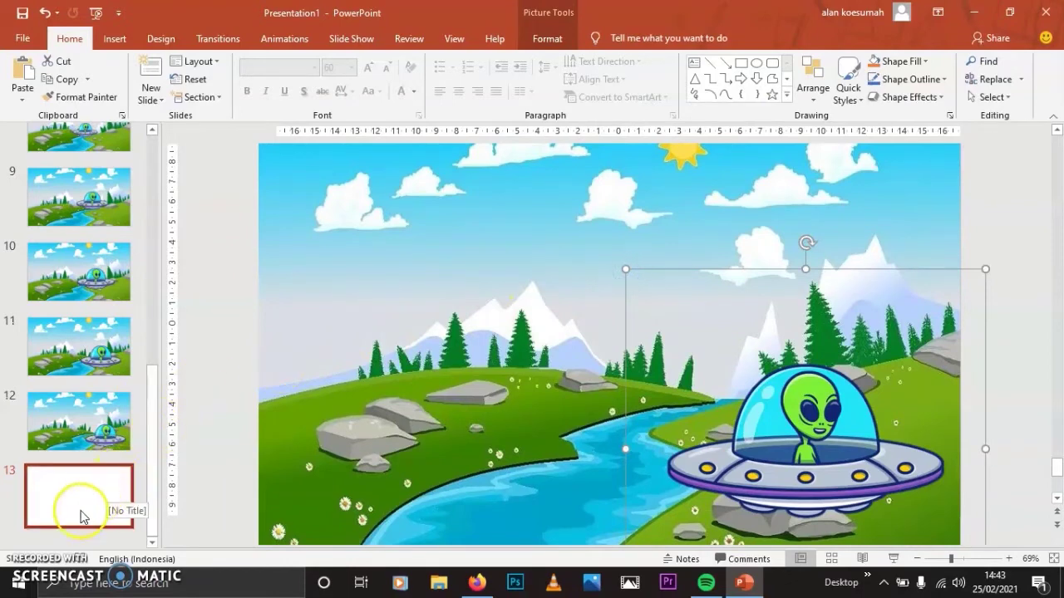
Duplicate slide 13 as slide 14, enlarge its UFO, then duplicate it as slide 15.
right_click(85, 487)
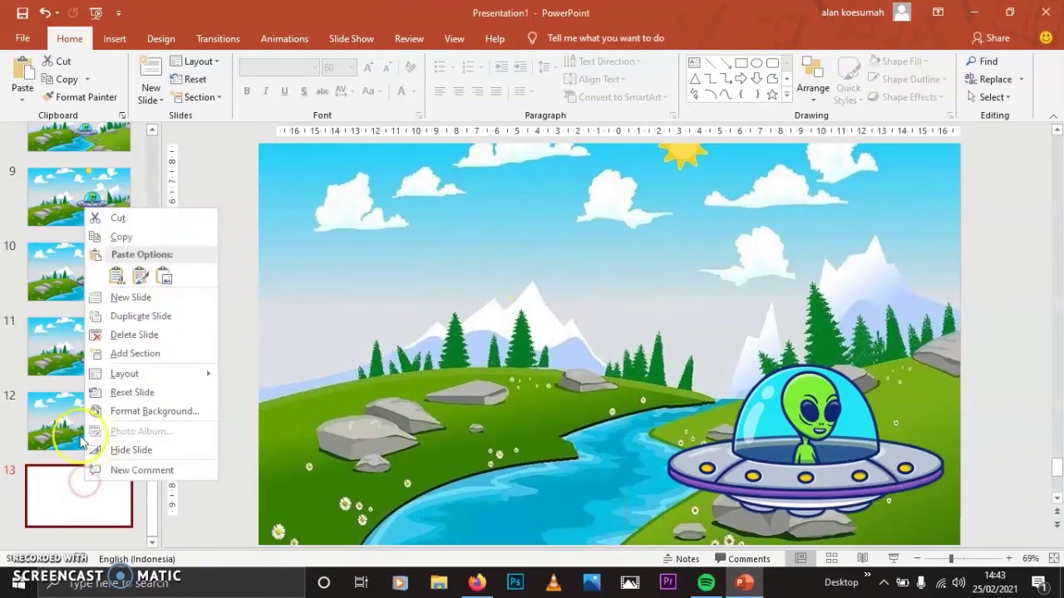
left_click(146, 316)
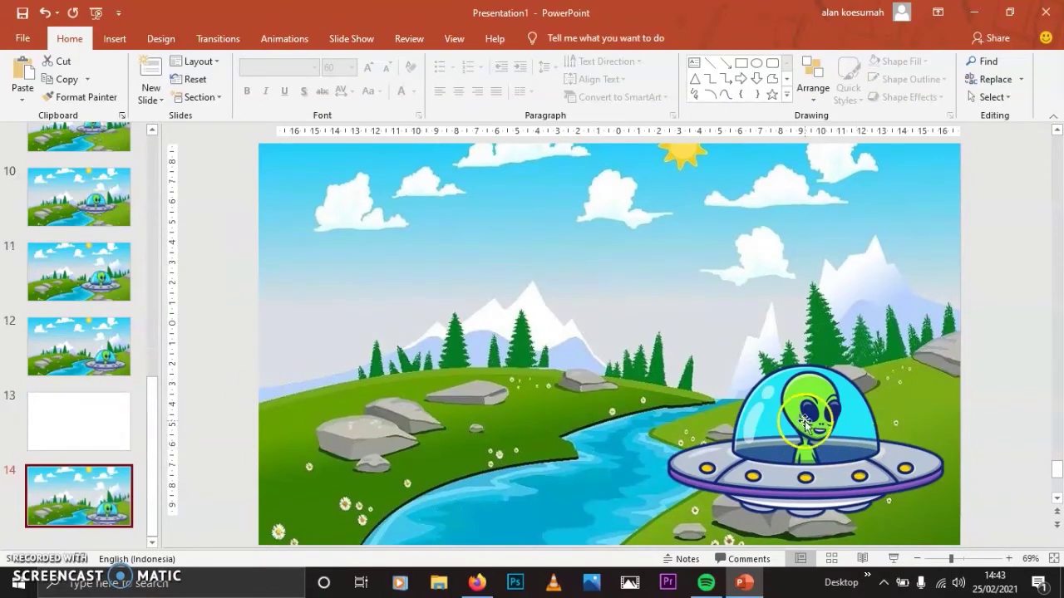
left_click(732, 371)
left_click_drag(623, 269, 593, 233)
left_click(760, 404)
left_click(730, 426)
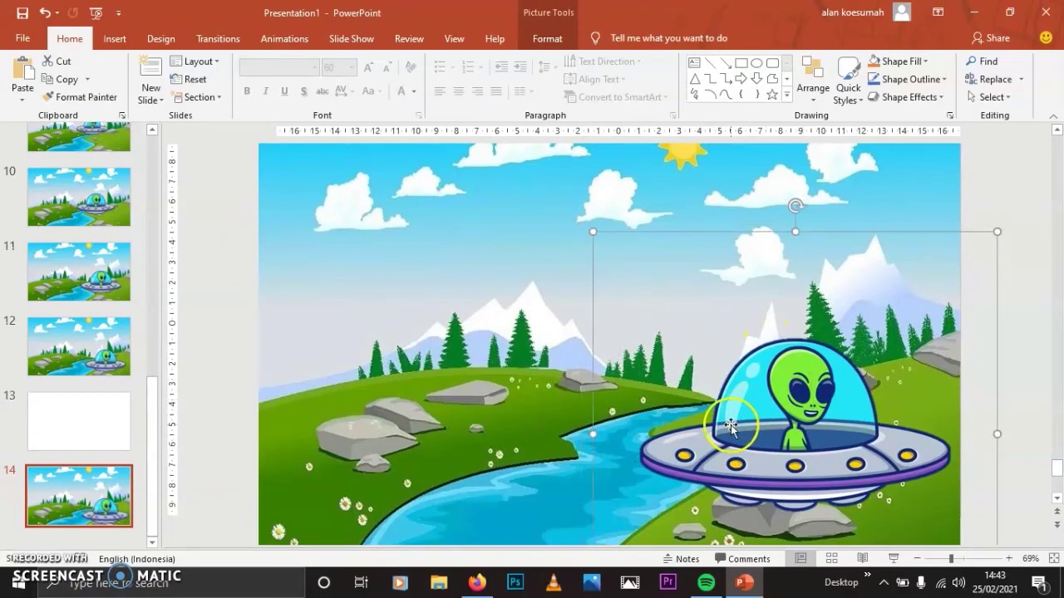
right_click(97, 509)
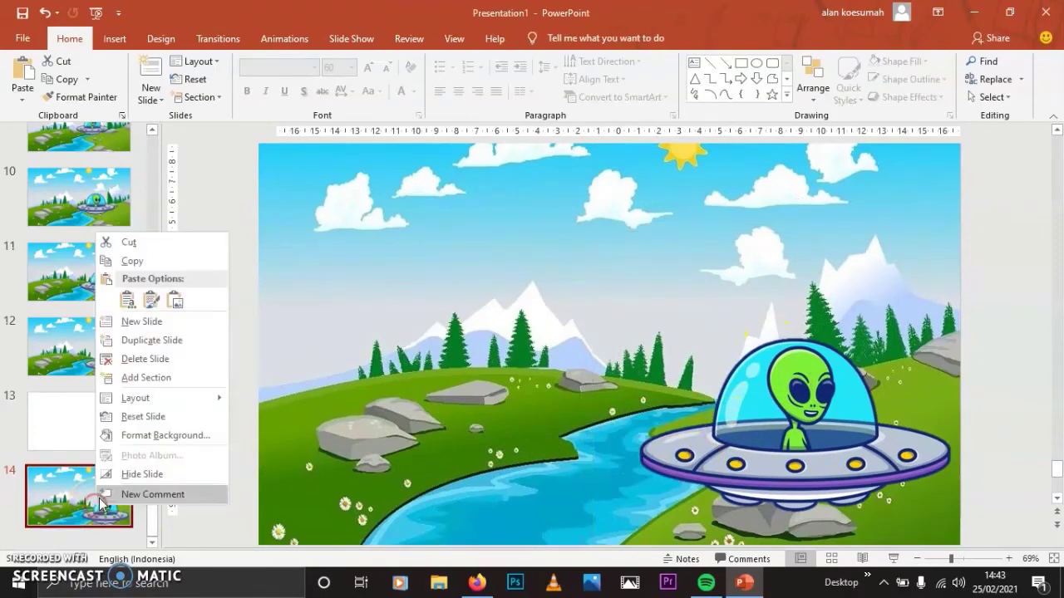
left_click(137, 342)
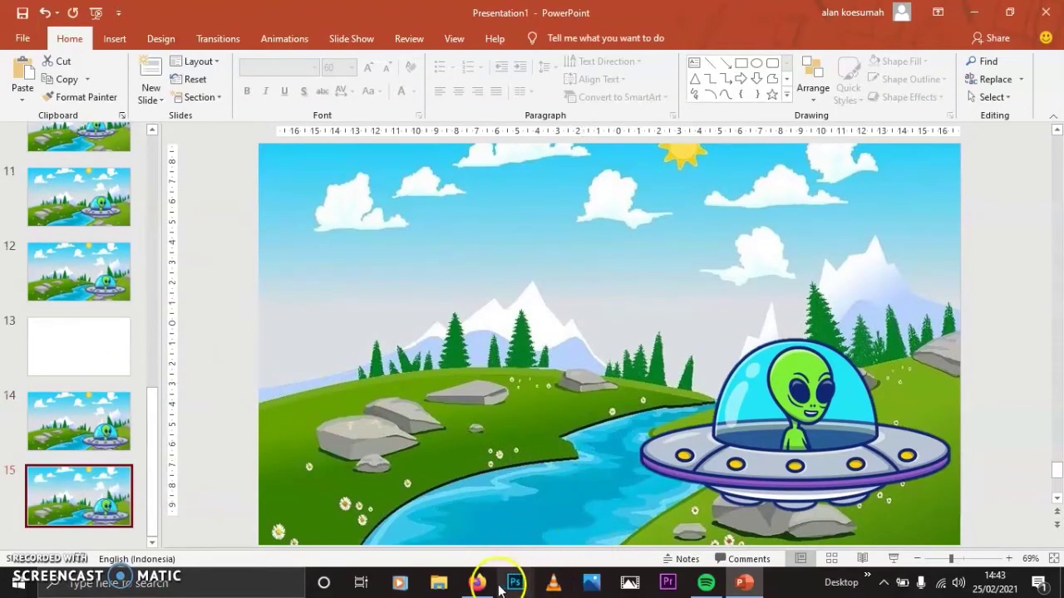
mouse_move(487, 586)
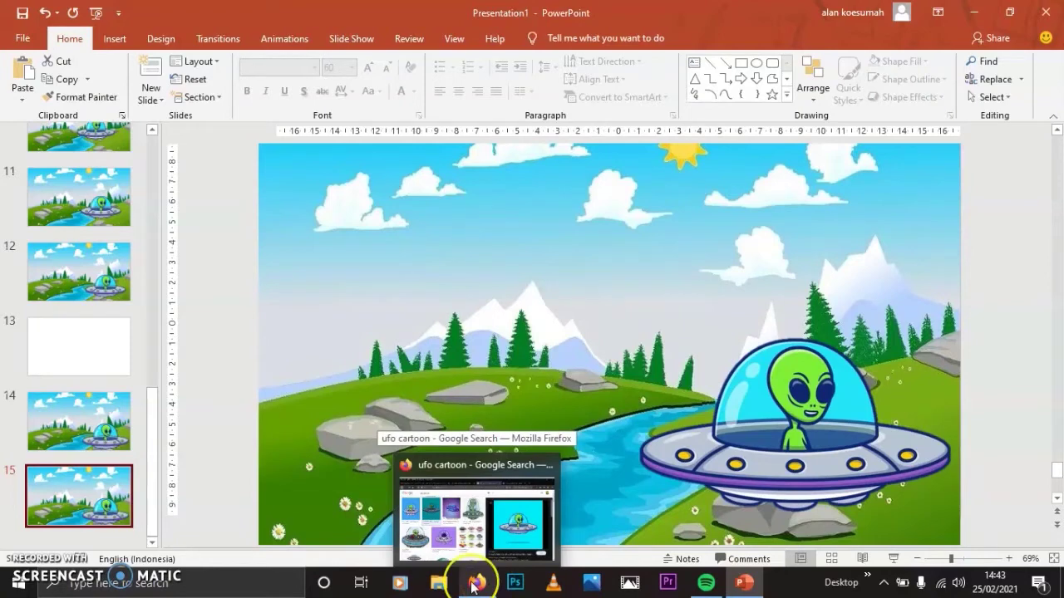
Replace the Firefox image search with 'alien cartoon'.
left_click(472, 587)
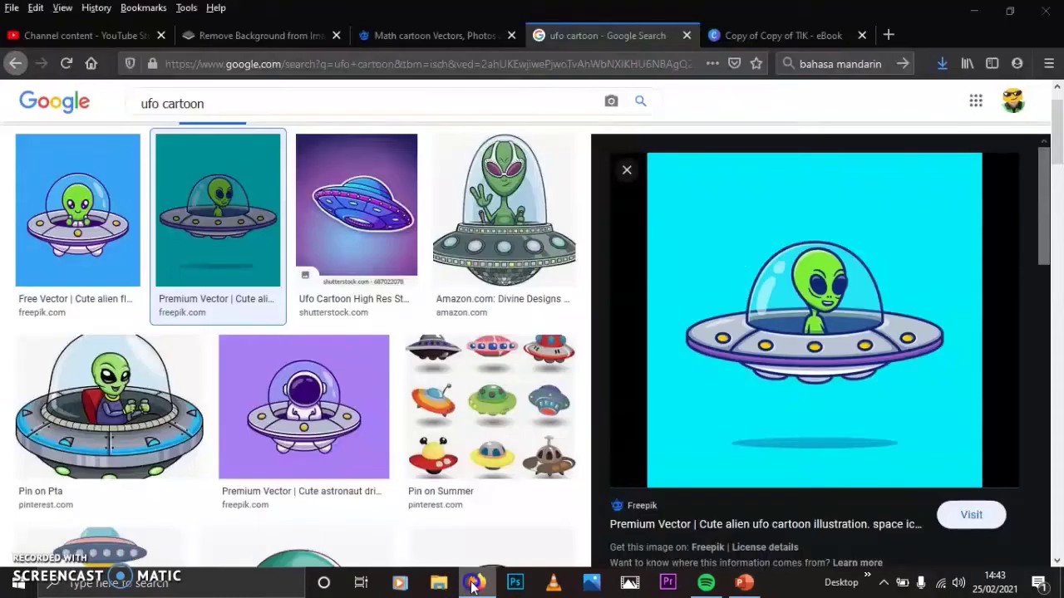
scroll(164, 104, "up", 1)
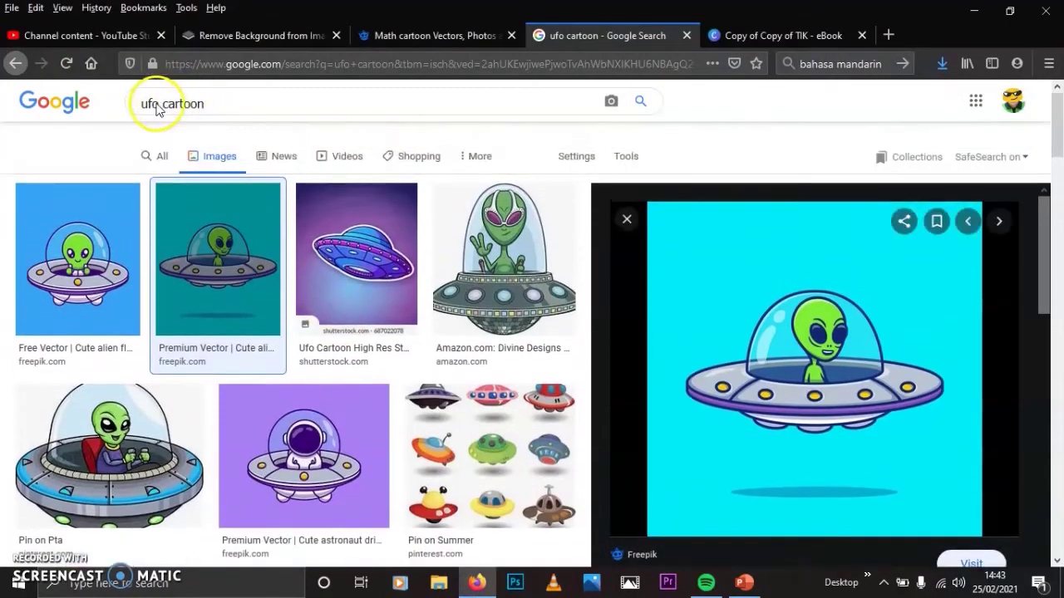
double_click(133, 103)
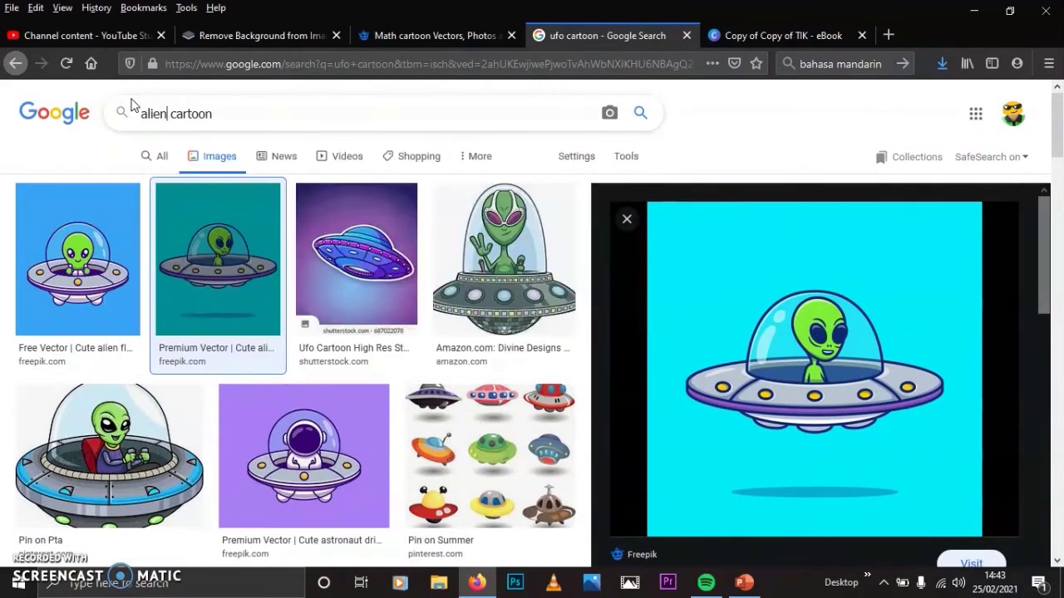
key("Return")
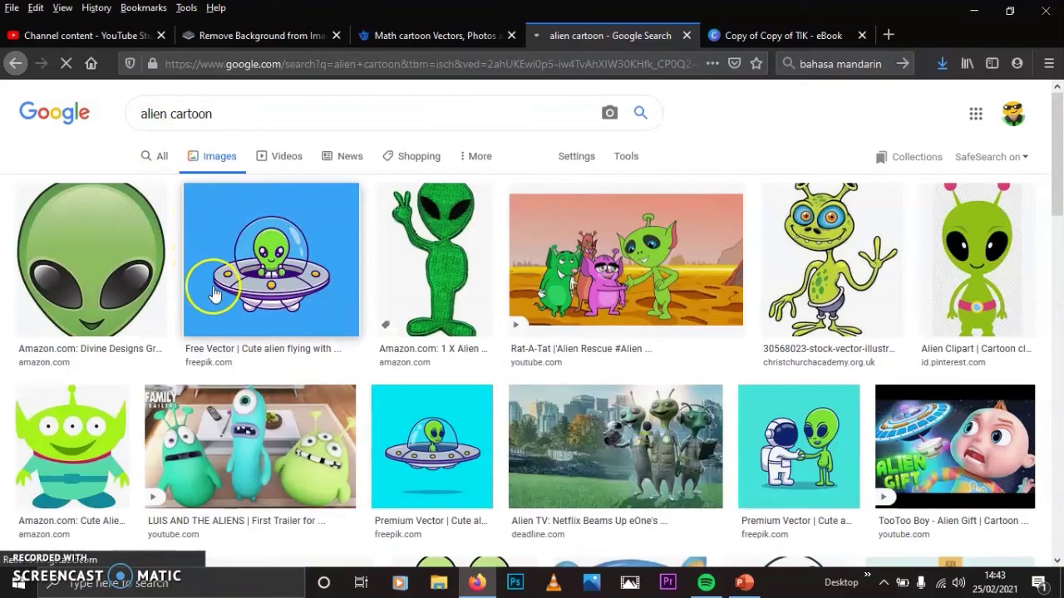
Copy the standing green alien clipart from the results and return to PowerPoint.
scroll(220, 308, "down", 3)
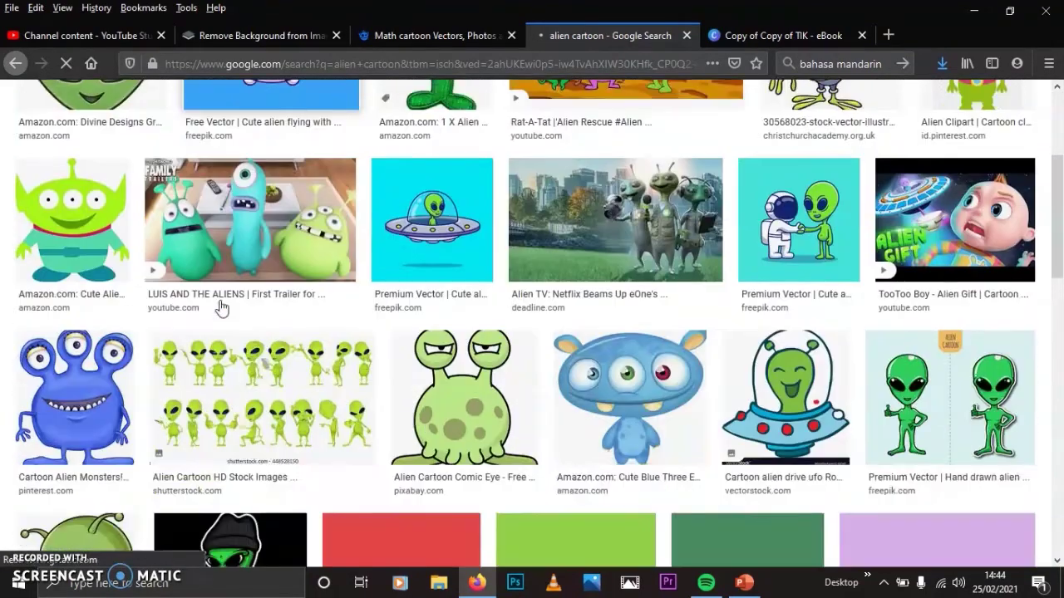
scroll(220, 308, "down", 1)
scroll(220, 307, "down", 2)
scroll(223, 310, "down", 1)
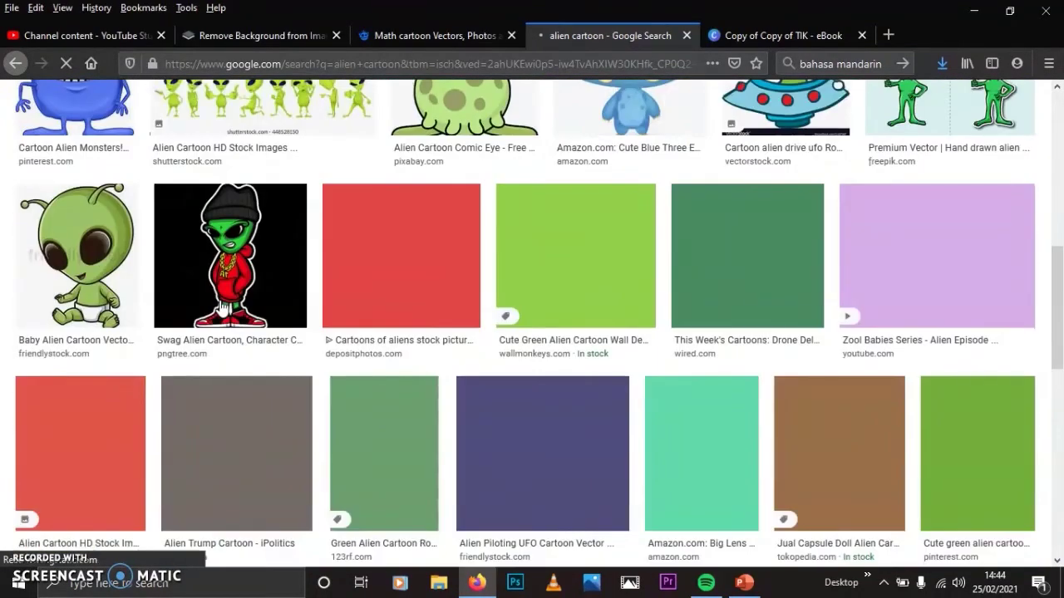
scroll(223, 309, "up", 2)
scroll(223, 309, "up", 2)
scroll(250, 311, "up", 1)
left_click(281, 316)
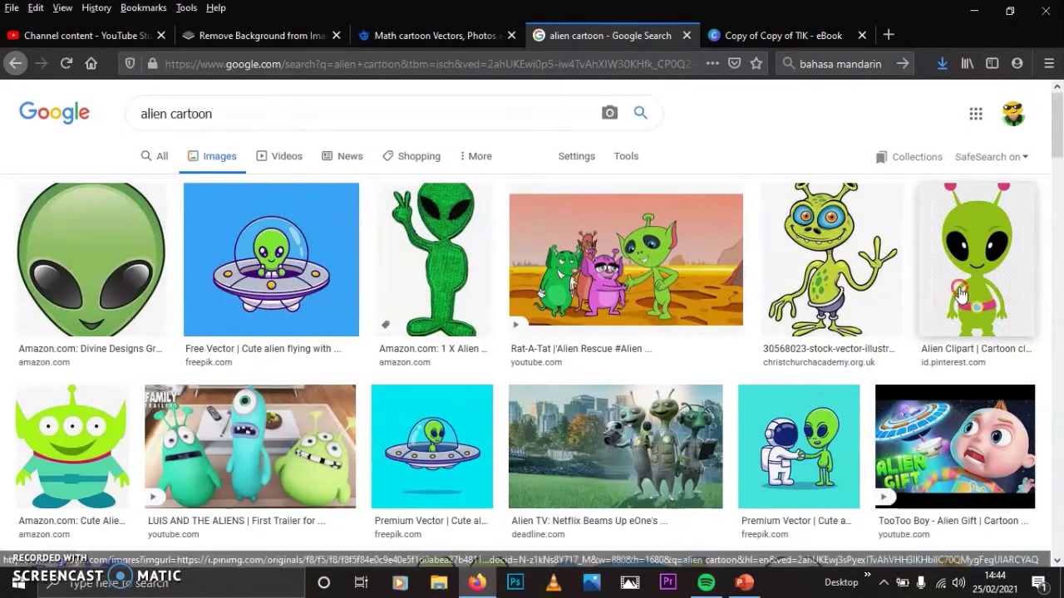
right_click(954, 285)
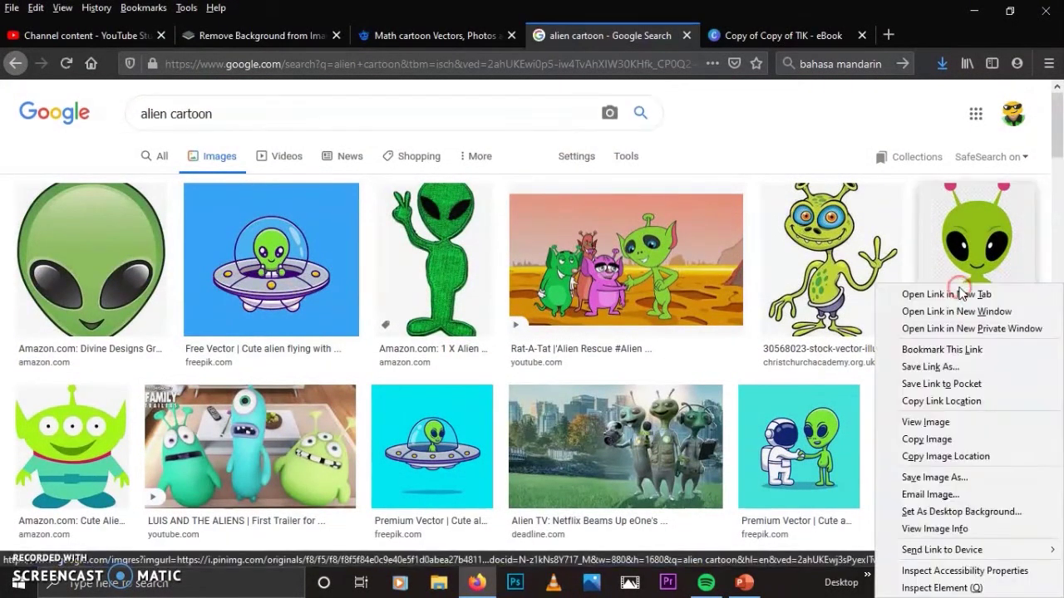
left_click(939, 439)
left_click(747, 583)
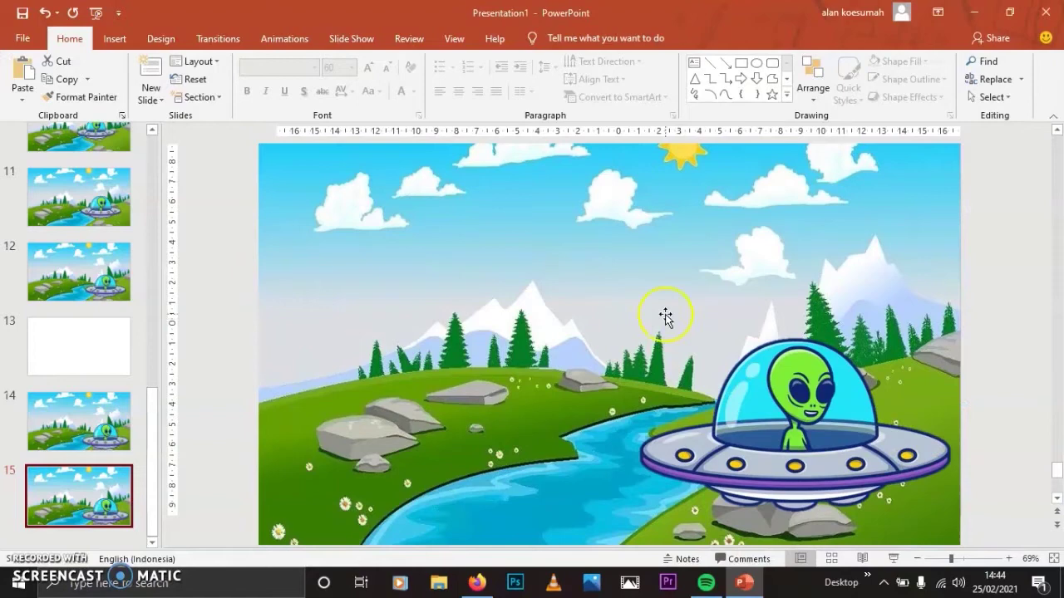
Paste the green alien onto slide 15 and remove its background.
key("ctrl+v")
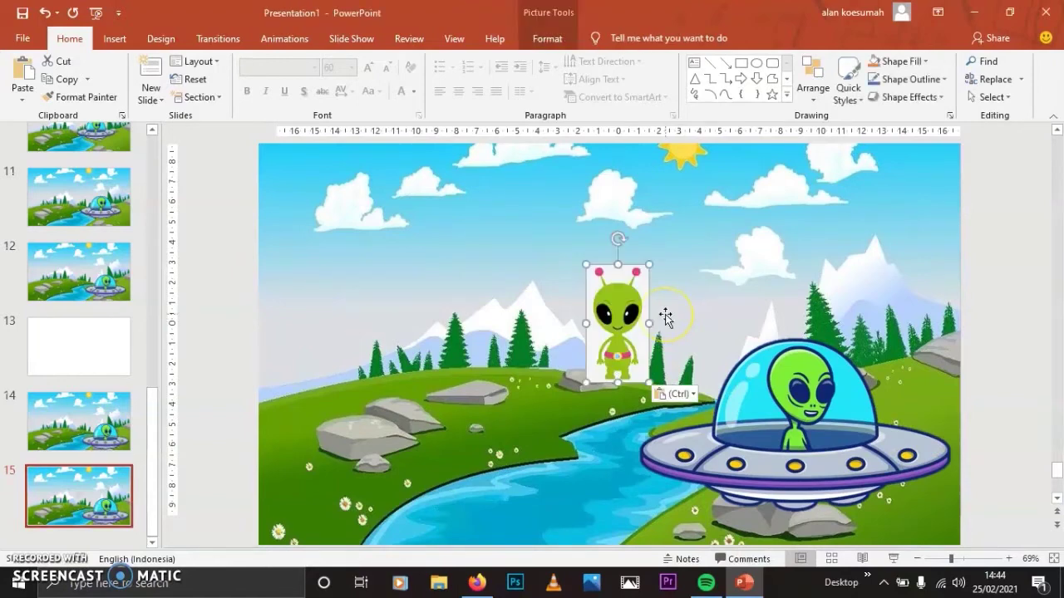
left_click(551, 39)
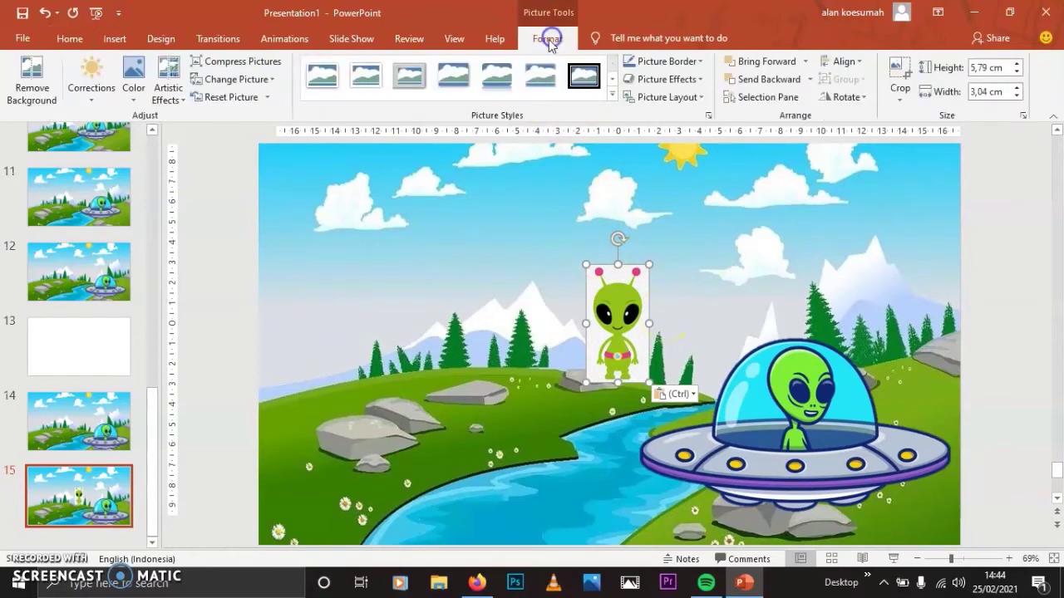
left_click(27, 74)
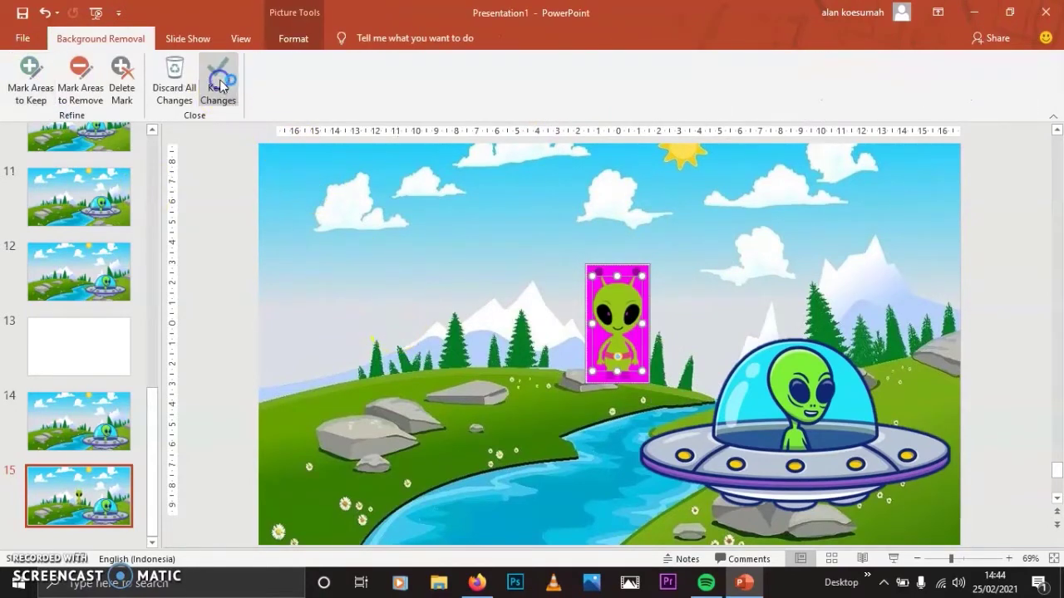
left_click(218, 83)
Enlarge the alien to 20.08 × 10.55 cm and stand it at the UFO's left side.
mouse_move(625, 336)
left_mouse_down()
mouse_move(890, 450)
mouse_move(912, 402)
left_mouse_up()
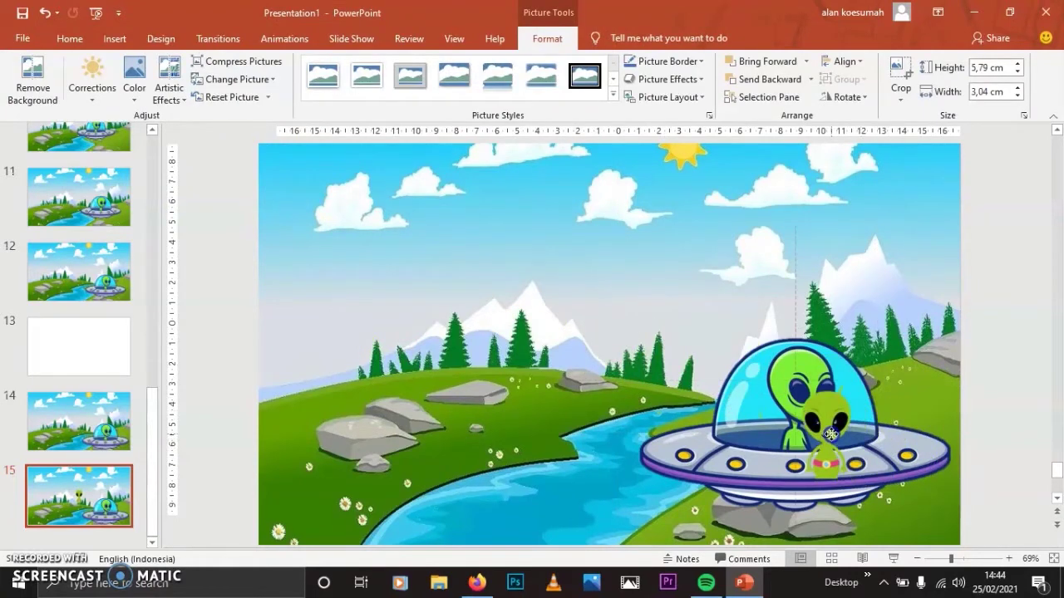
left_click(877, 349)
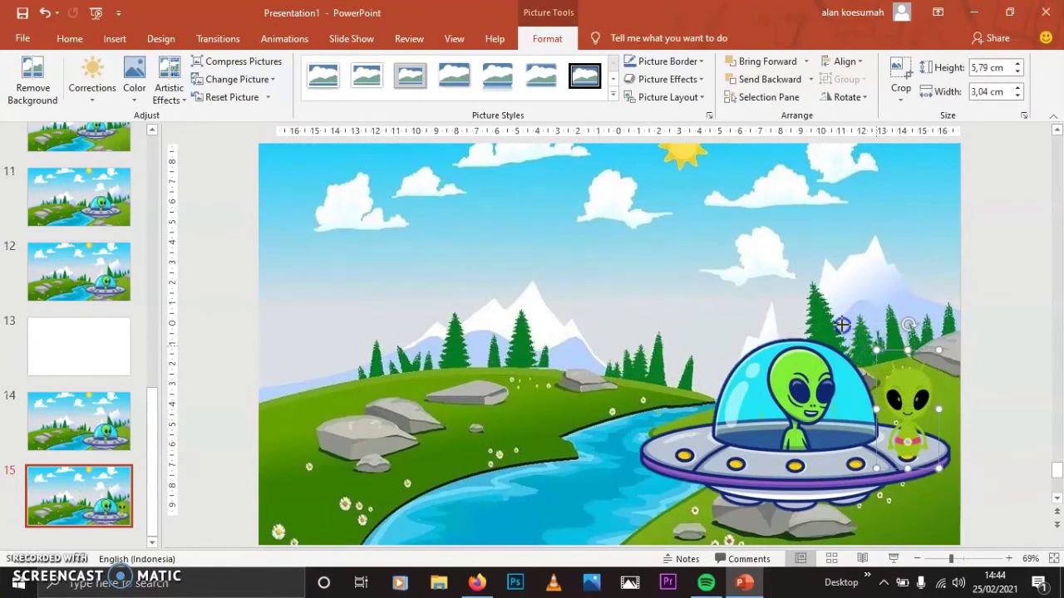
left_click_drag(842, 324, 819, 233)
left_click_drag(868, 331, 846, 413)
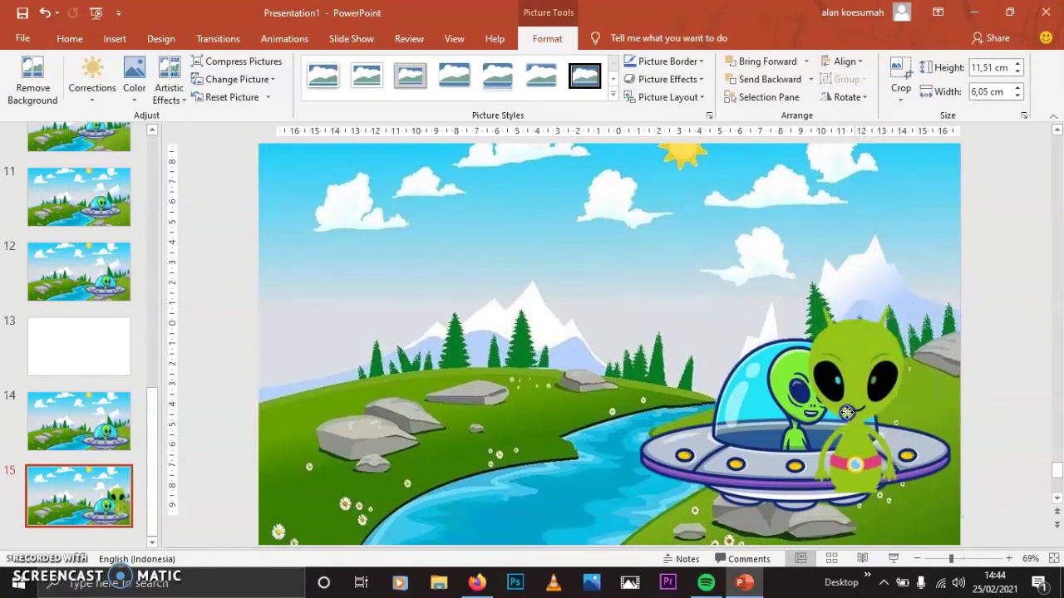
left_click_drag(846, 413, 722, 397)
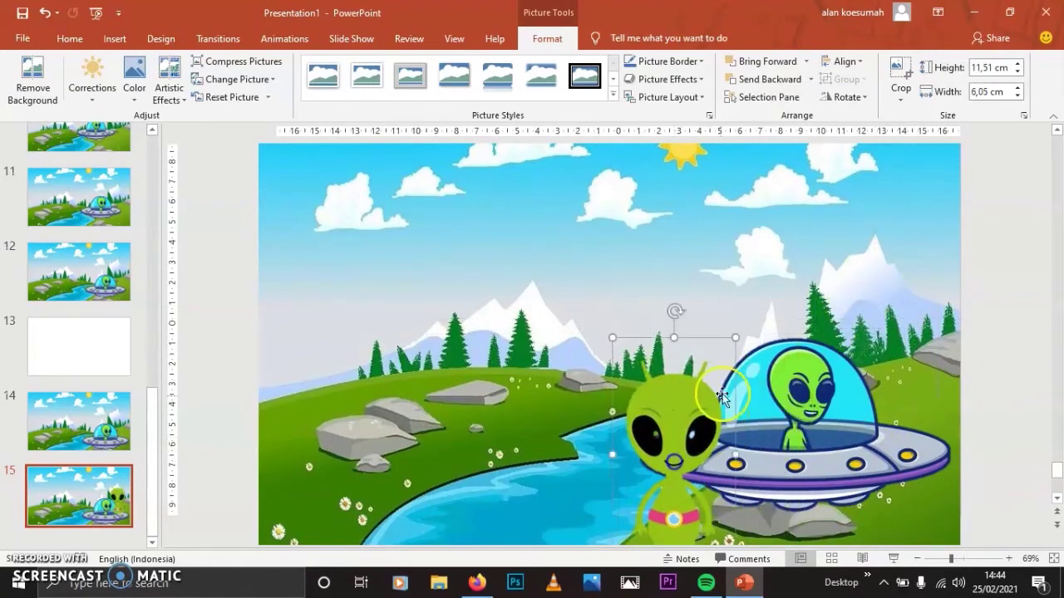
left_click_drag(735, 338, 828, 268)
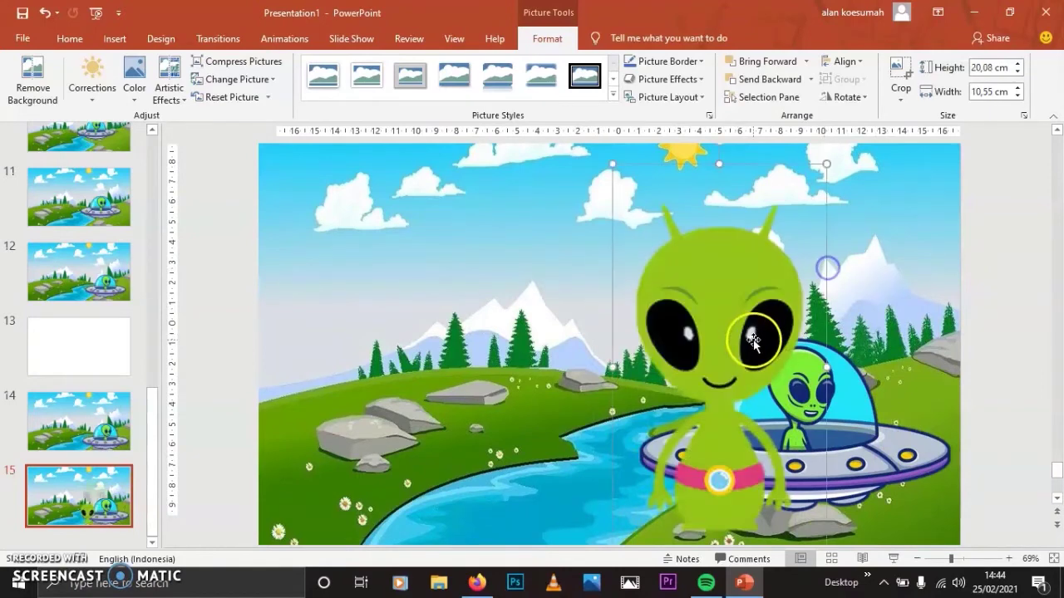
left_click_drag(752, 341, 721, 356)
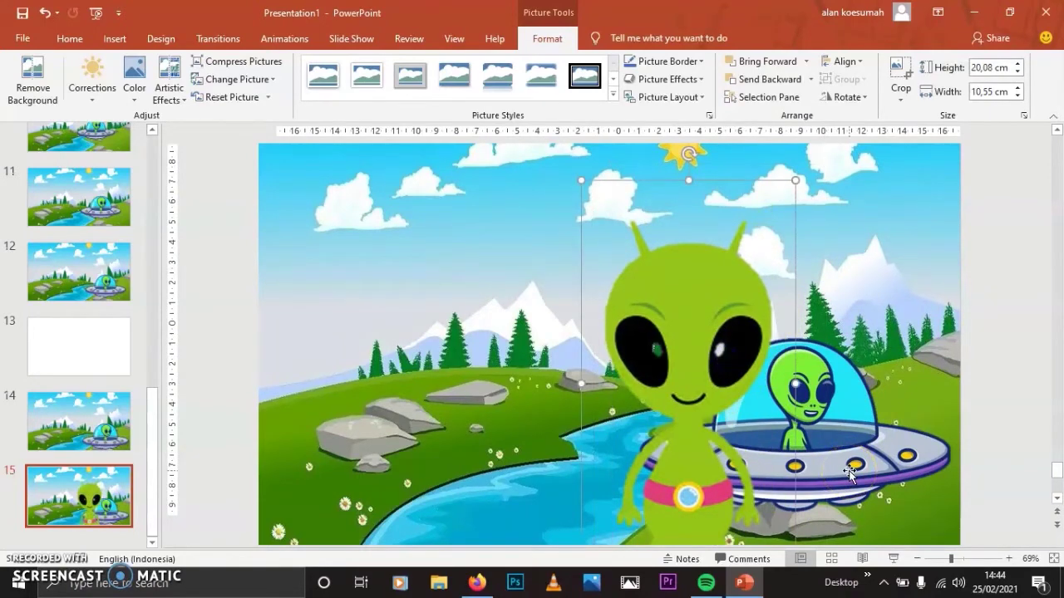
left_click(98, 515)
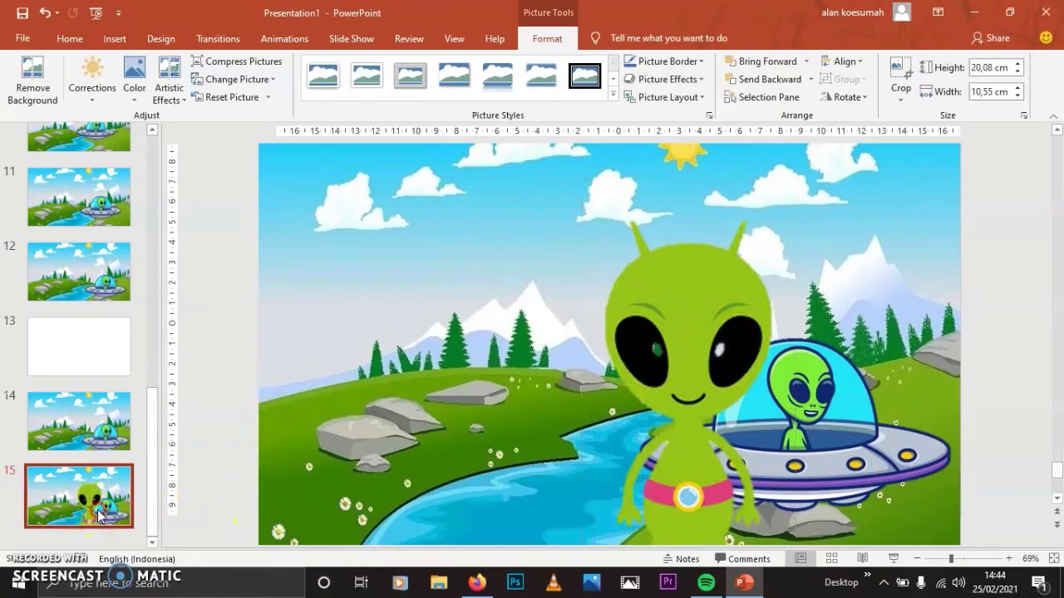
right_click(98, 512)
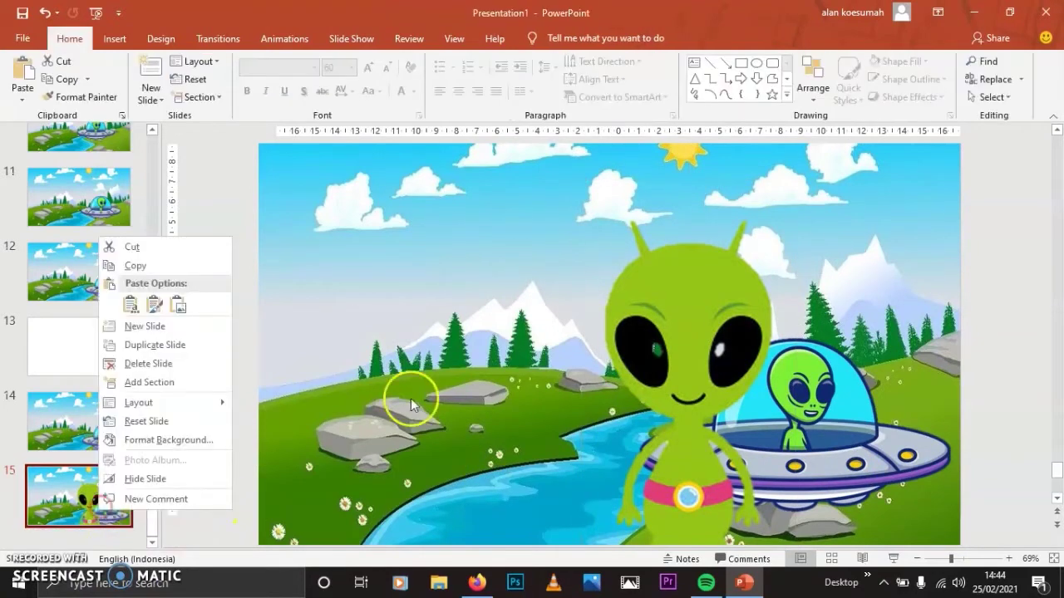
Duplicate the alien-and-UFO slide twice to create slides 16 and 17, then return to slide 1.
left_click(163, 349)
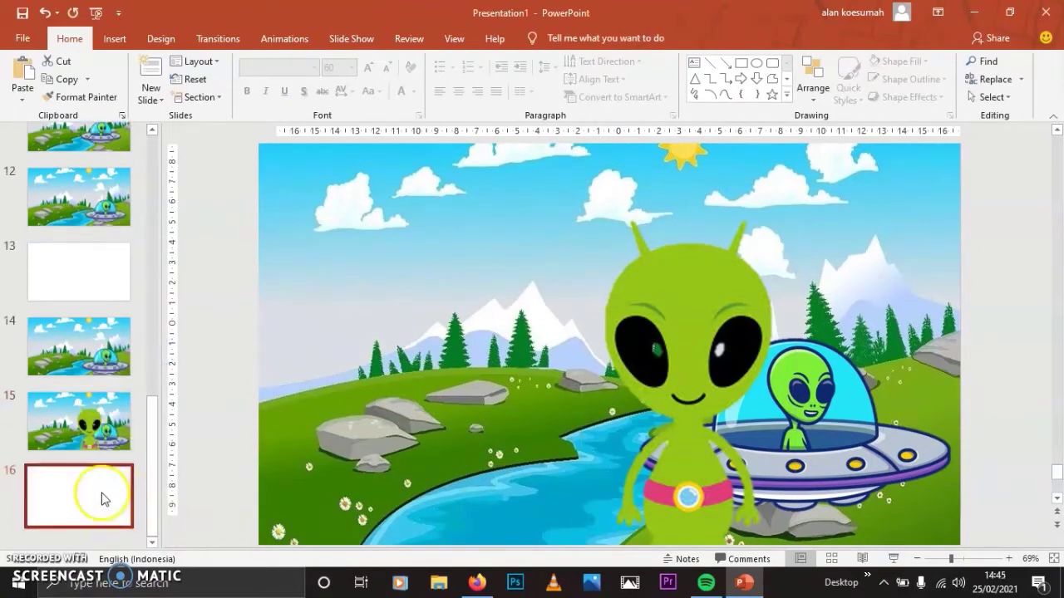
right_click(98, 495)
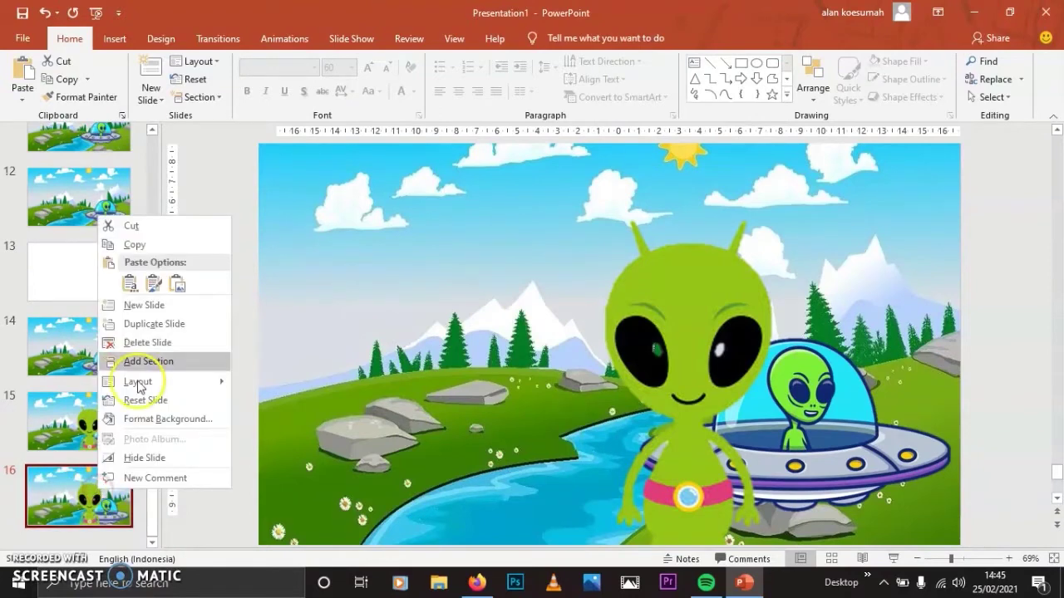
left_click(159, 327)
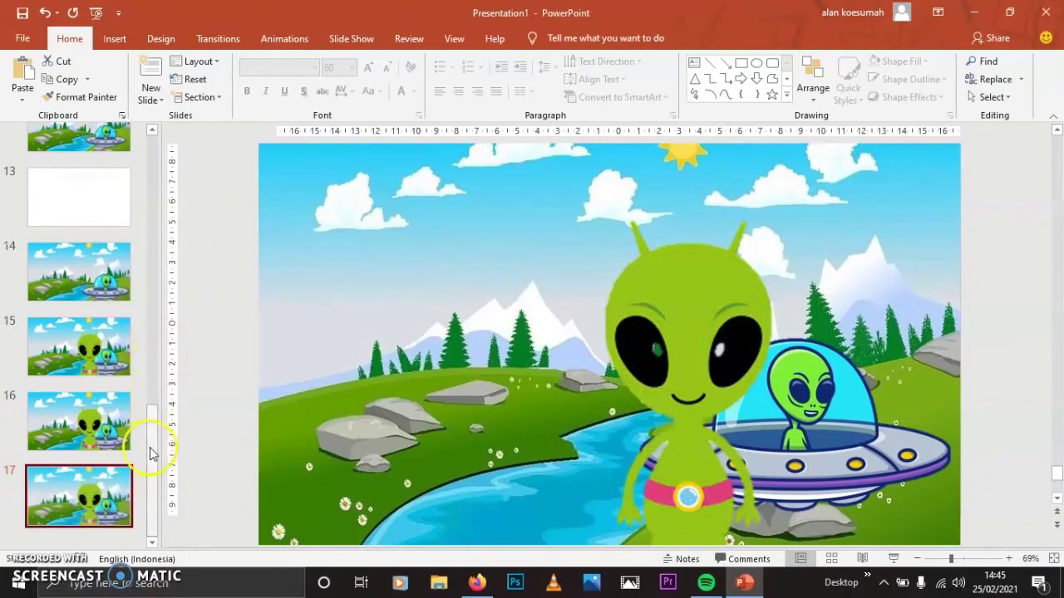
mouse_move(151, 449)
left_mouse_down()
mouse_move(181, 290)
mouse_move(165, 359)
mouse_move(154, 156)
left_mouse_up()
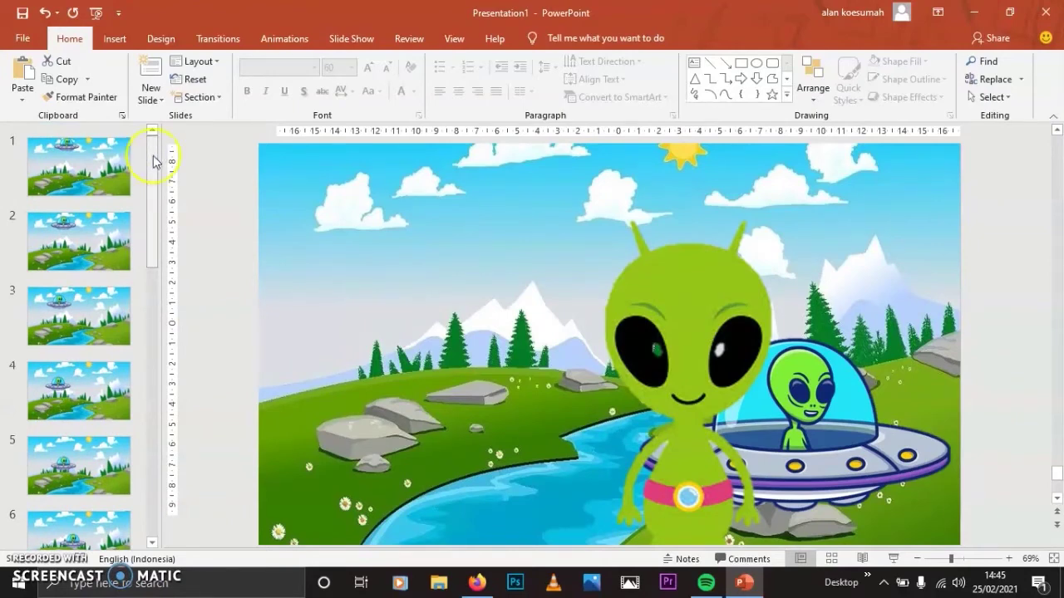
left_click(123, 172)
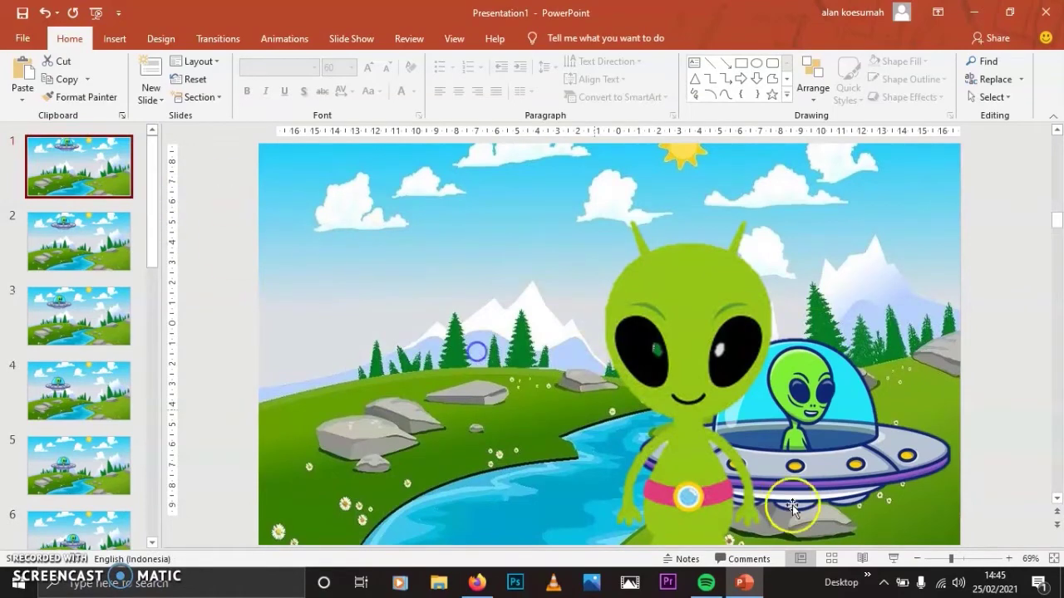
Run the slideshow from the beginning through its animations, then exit with Esc.
left_click(348, 39)
left_click(30, 79)
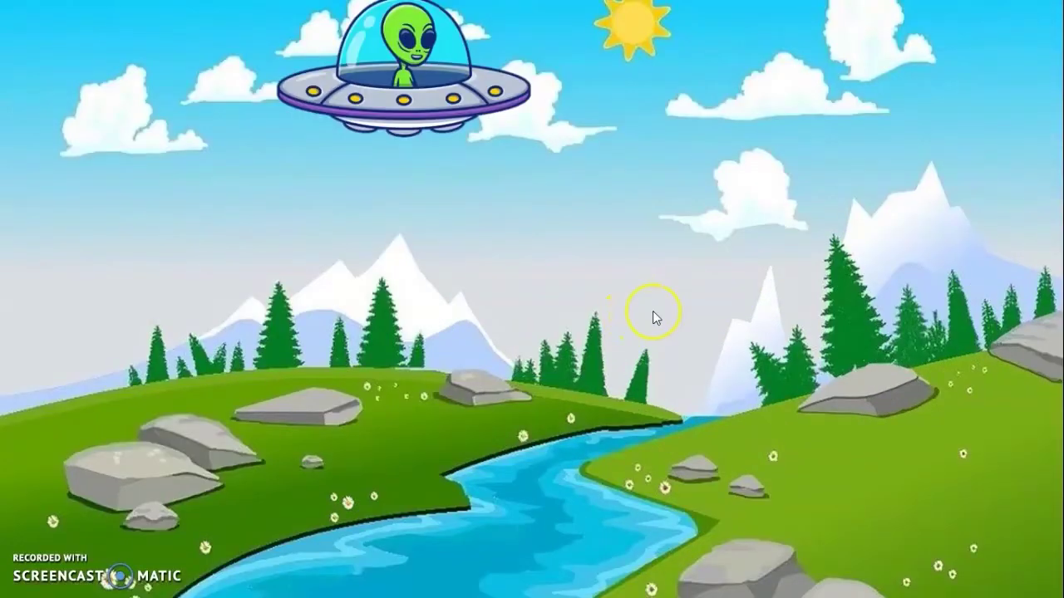
left_click(653, 311)
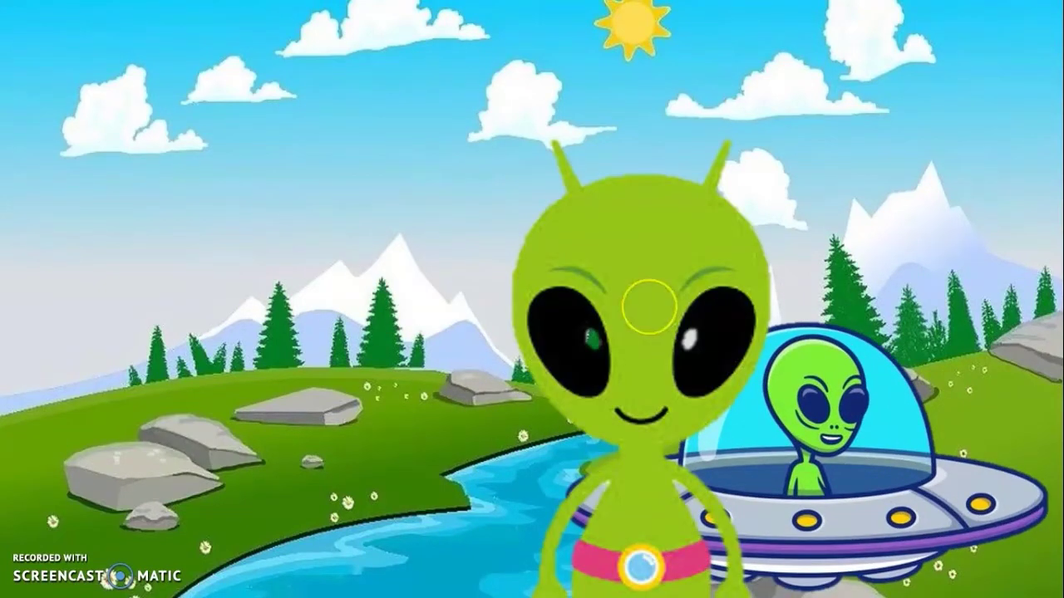
key("Escape")
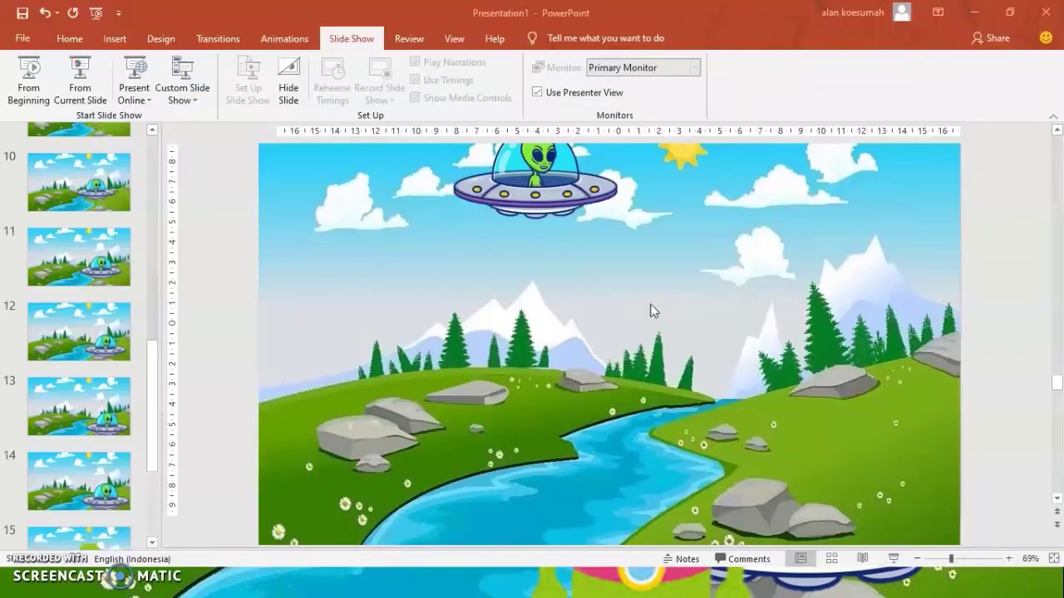
left_click_drag(154, 449, 161, 153)
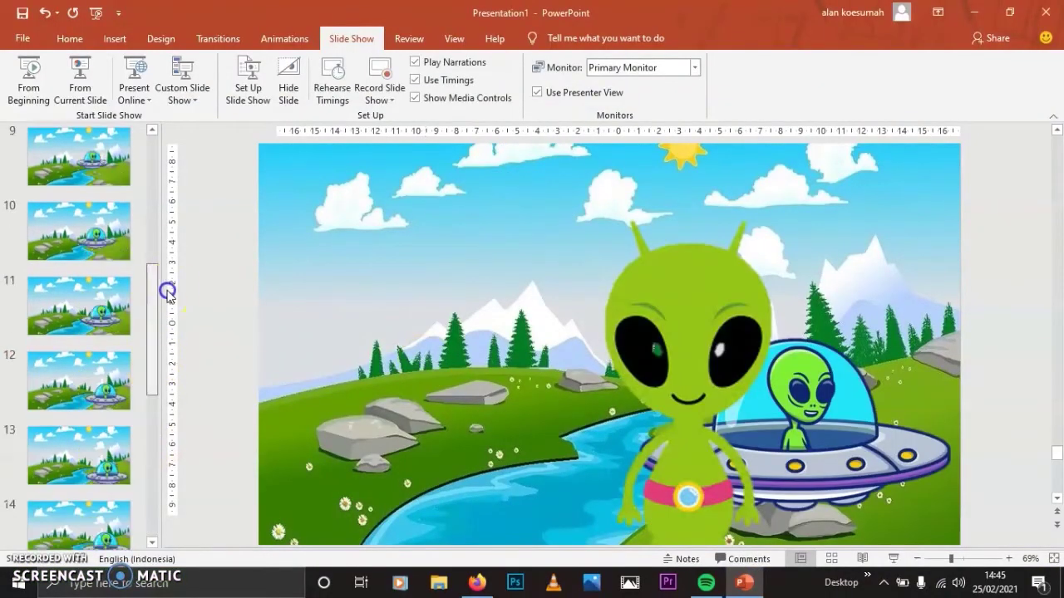
Set transition duration 00,01, replace On Mouse Click with After 00:00,20, and apply to all slides.
left_click(96, 175)
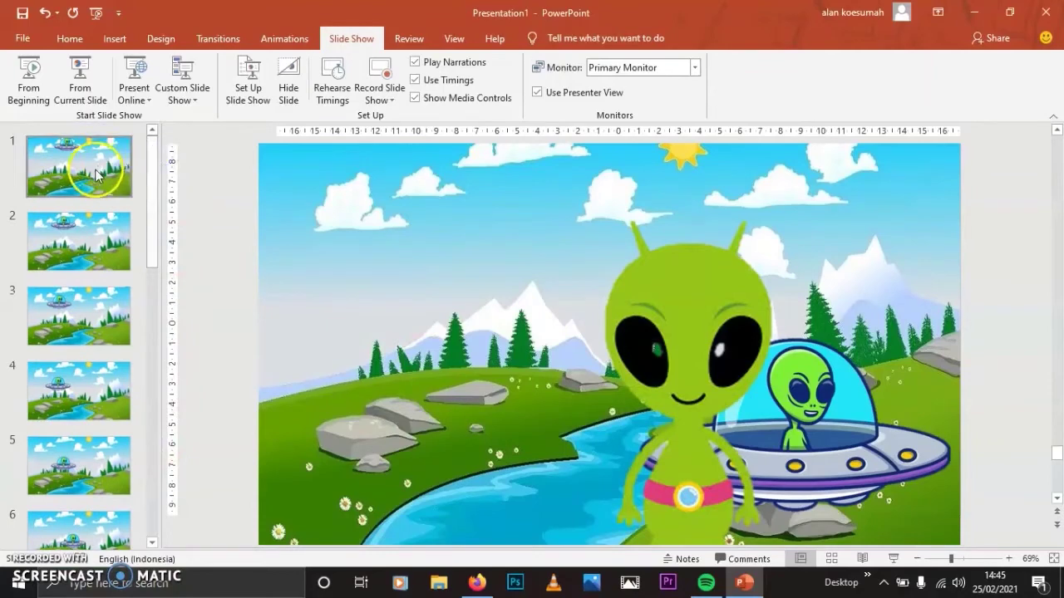
left_click(96, 174)
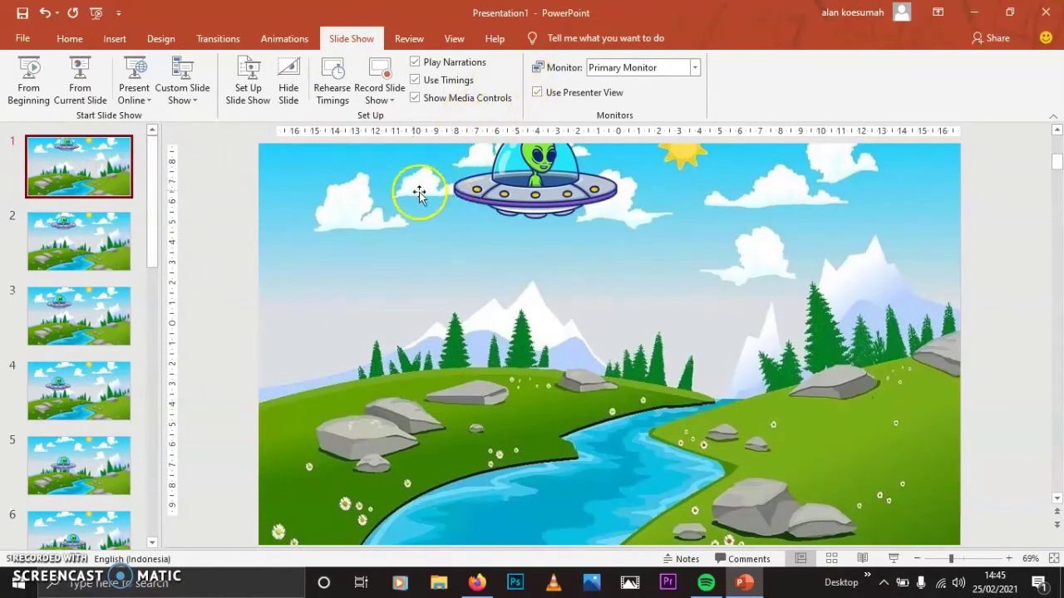
left_click(226, 42)
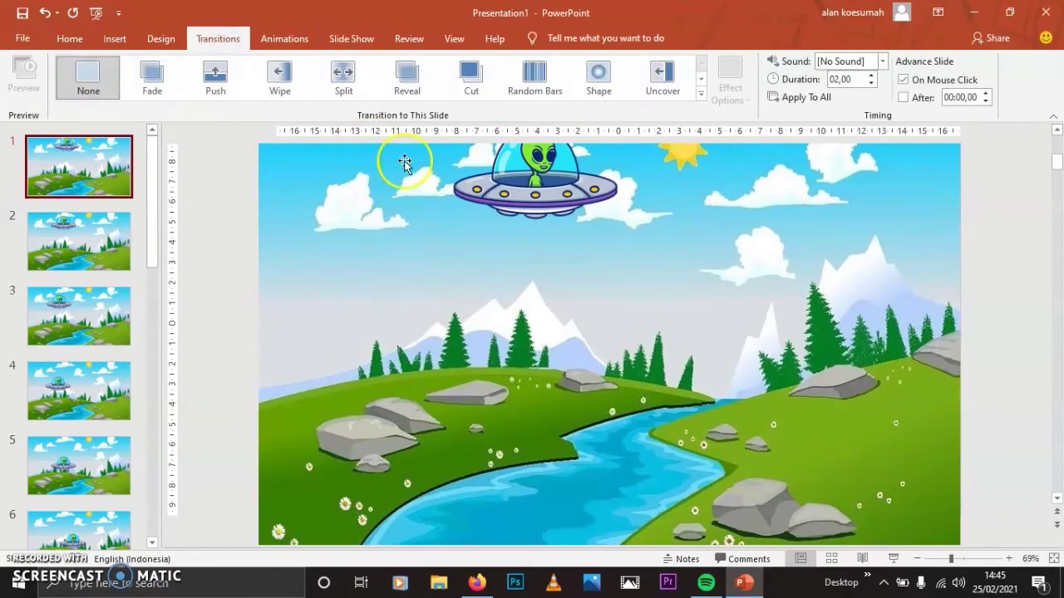
left_click(870, 83)
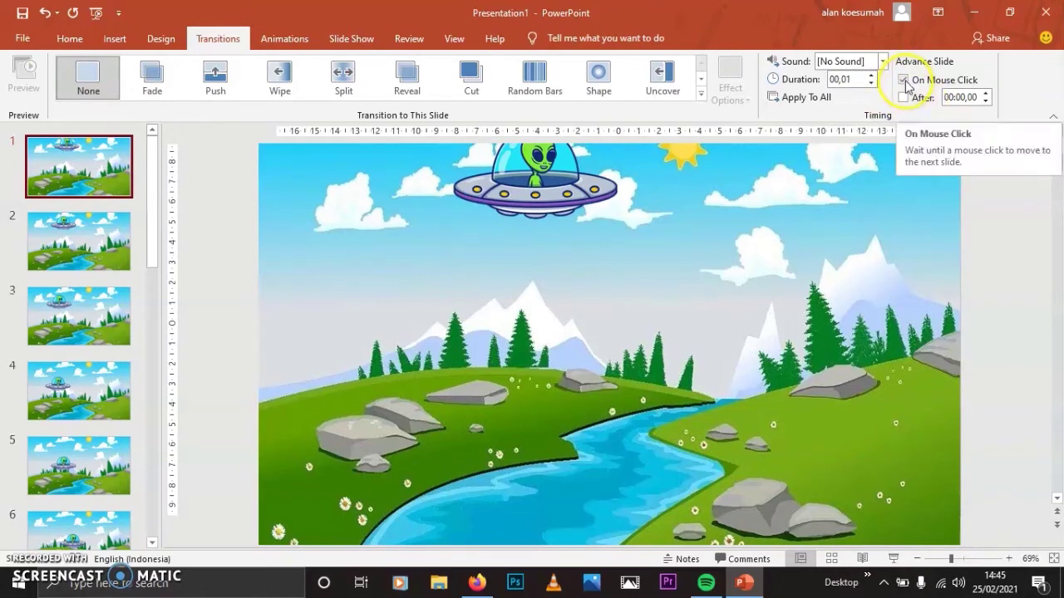
left_click(904, 81)
left_click(903, 99)
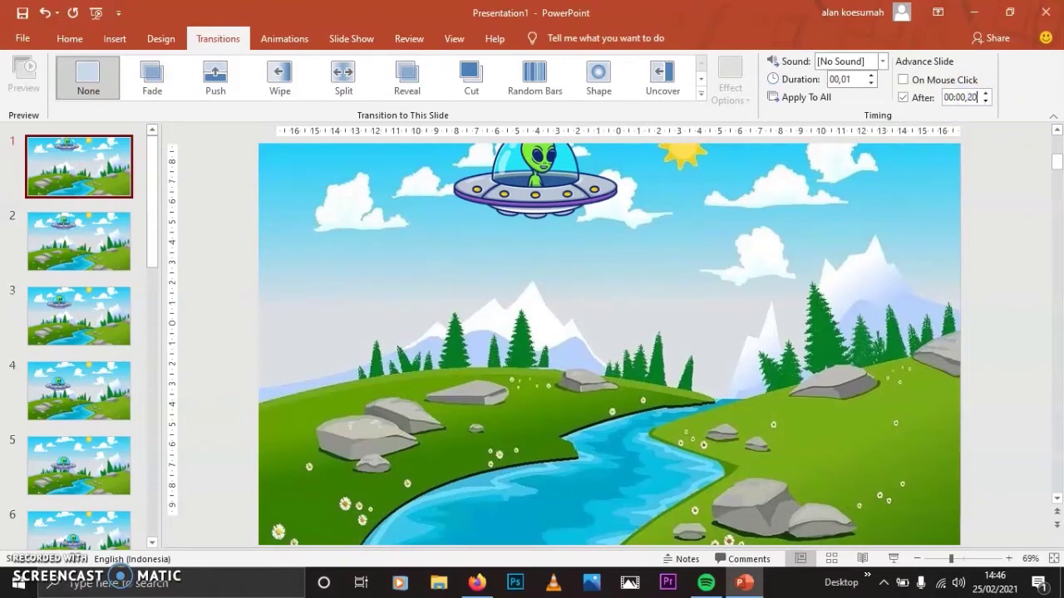
left_click(959, 98)
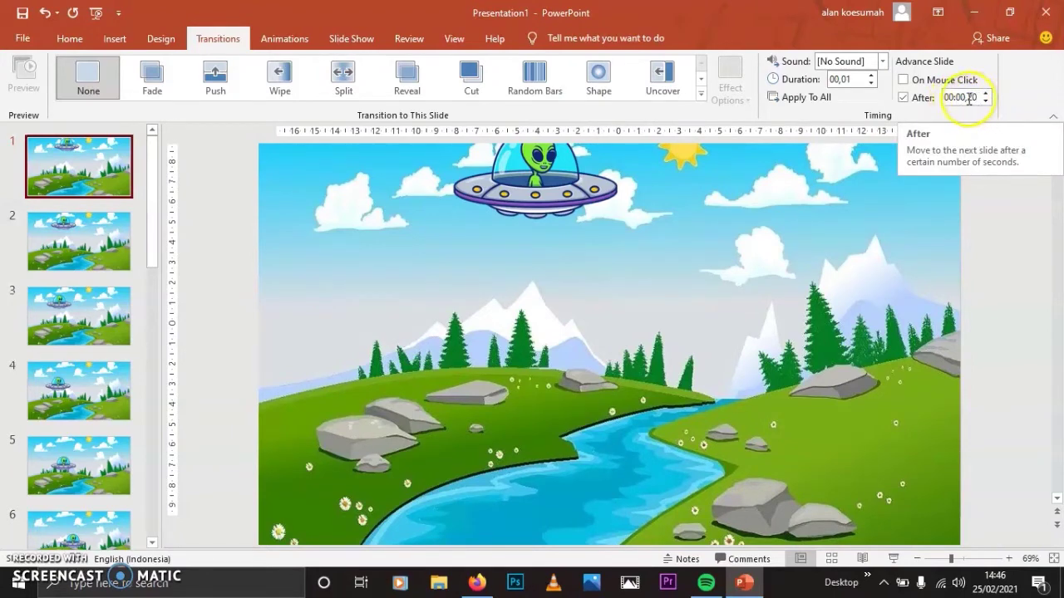
type("2")
double_click(960, 98)
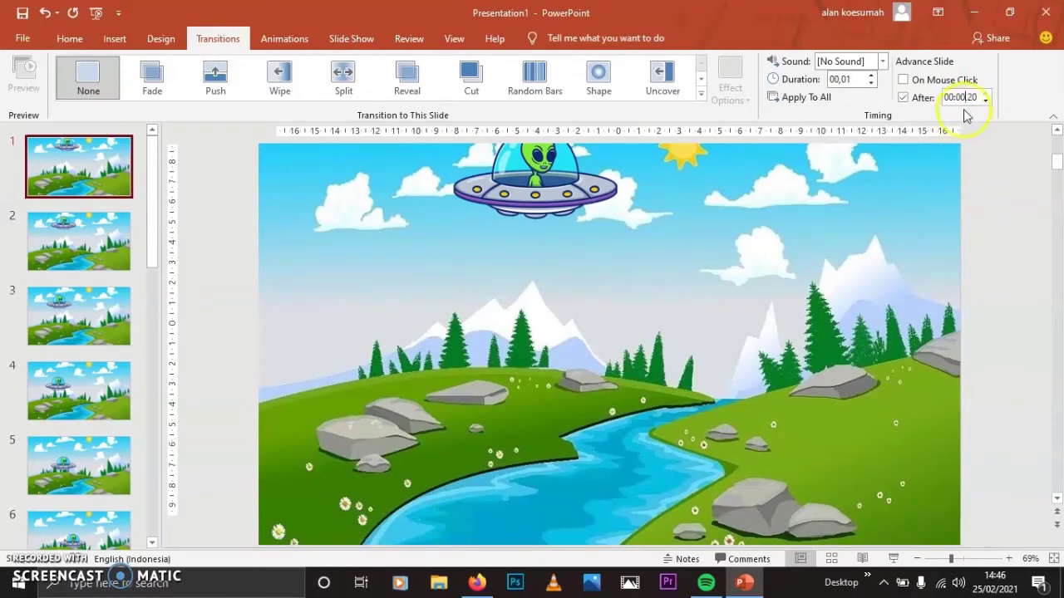
left_click(802, 100)
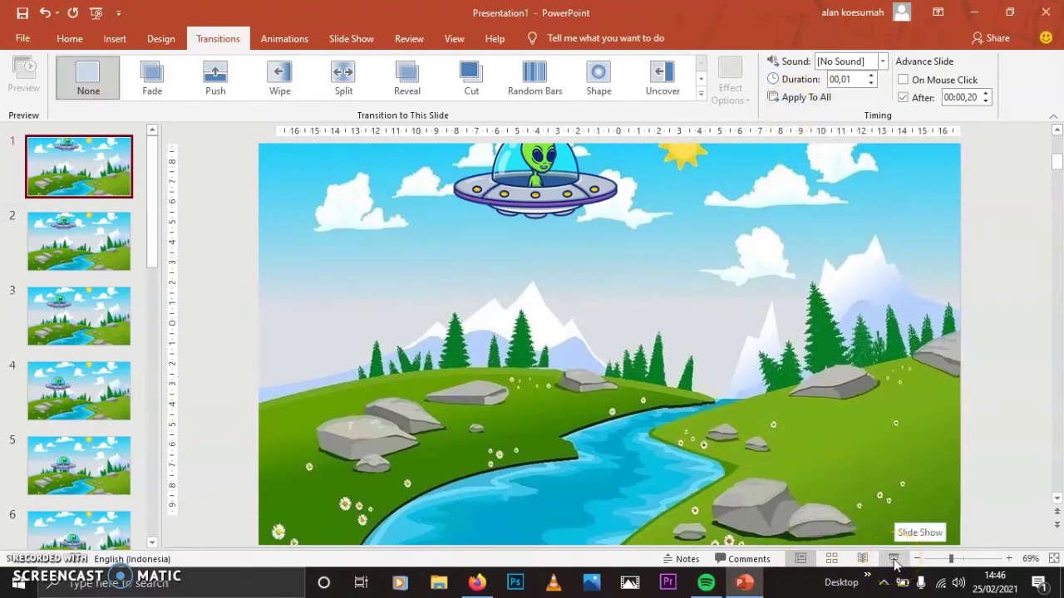
left_click(894, 565)
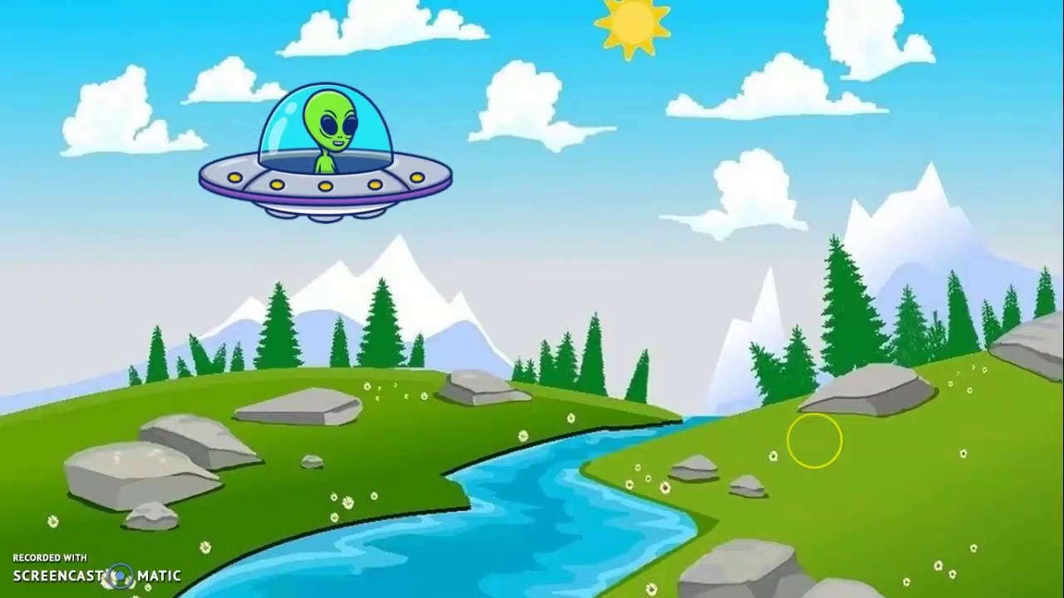
left_click(814, 441)
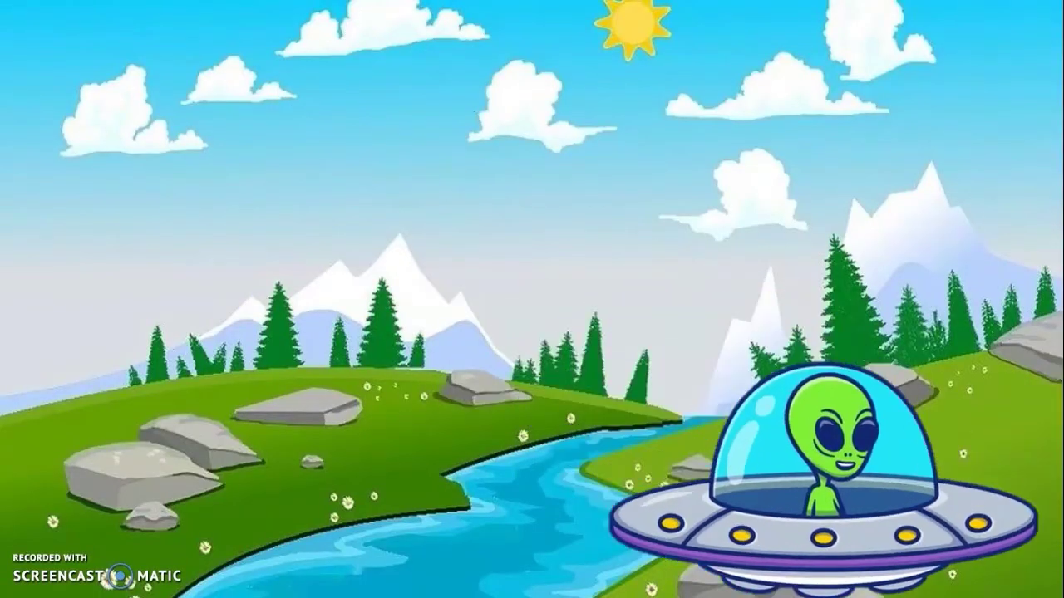
key("Right")
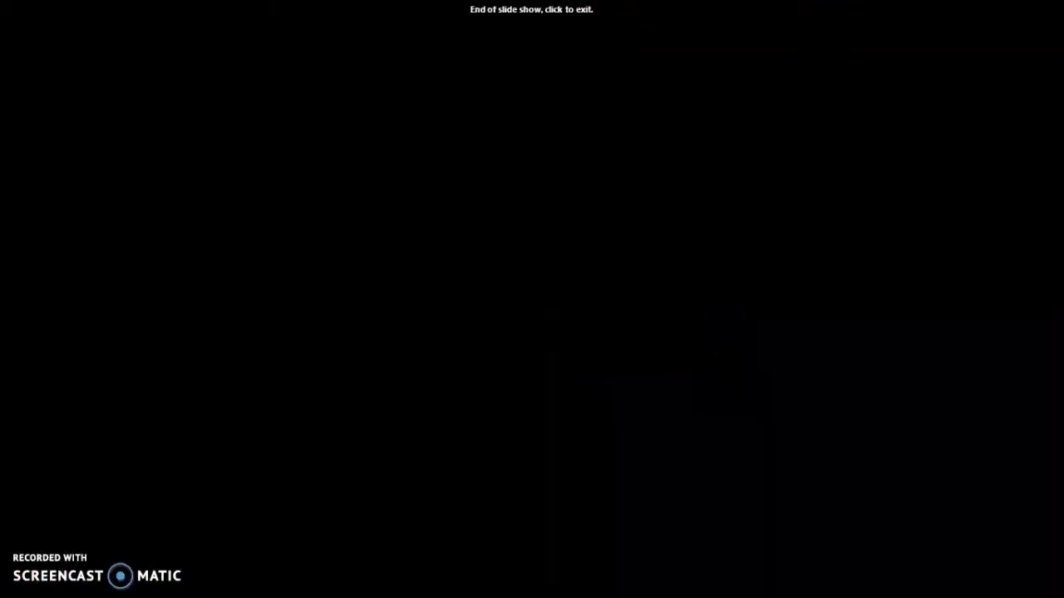
left_click(505, 297)
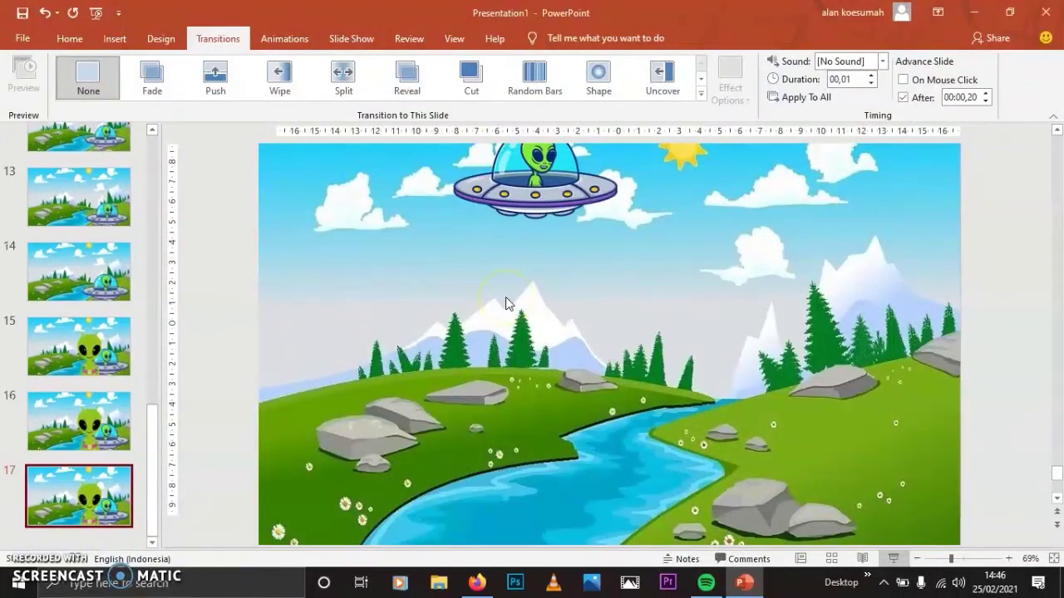
left_click(541, 274)
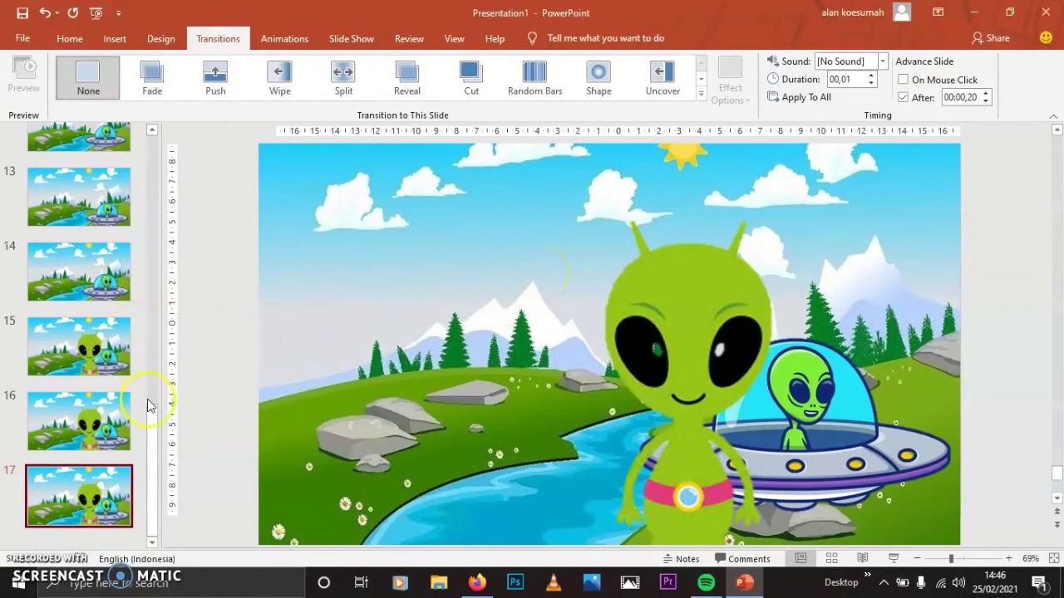
left_click_drag(150, 405, 150, 141)
left_click(104, 170)
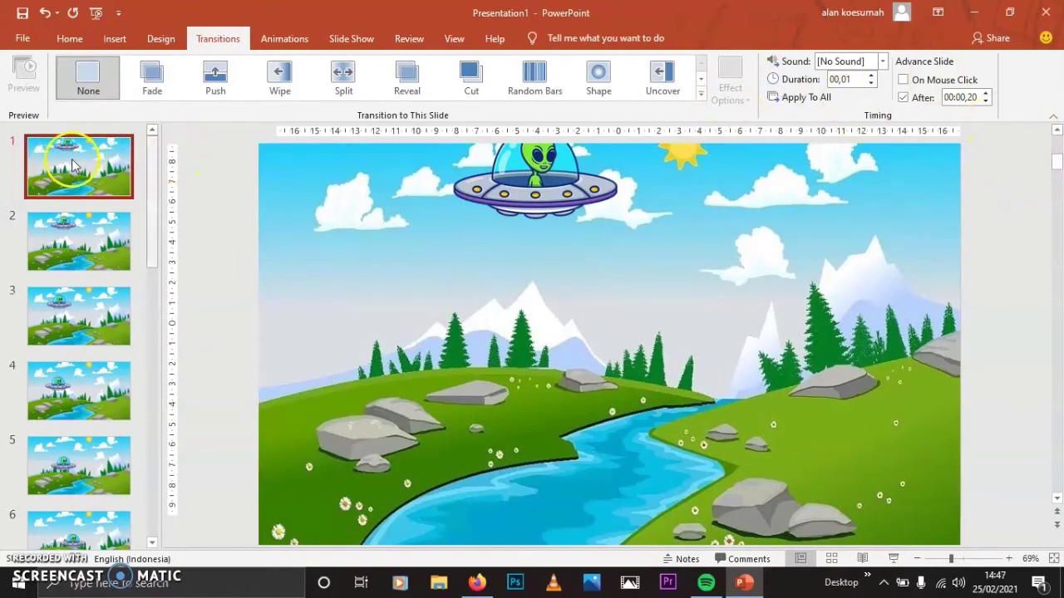
Insert a new slide and move it to the first position in the deck.
left_click(73, 42)
left_click(150, 66)
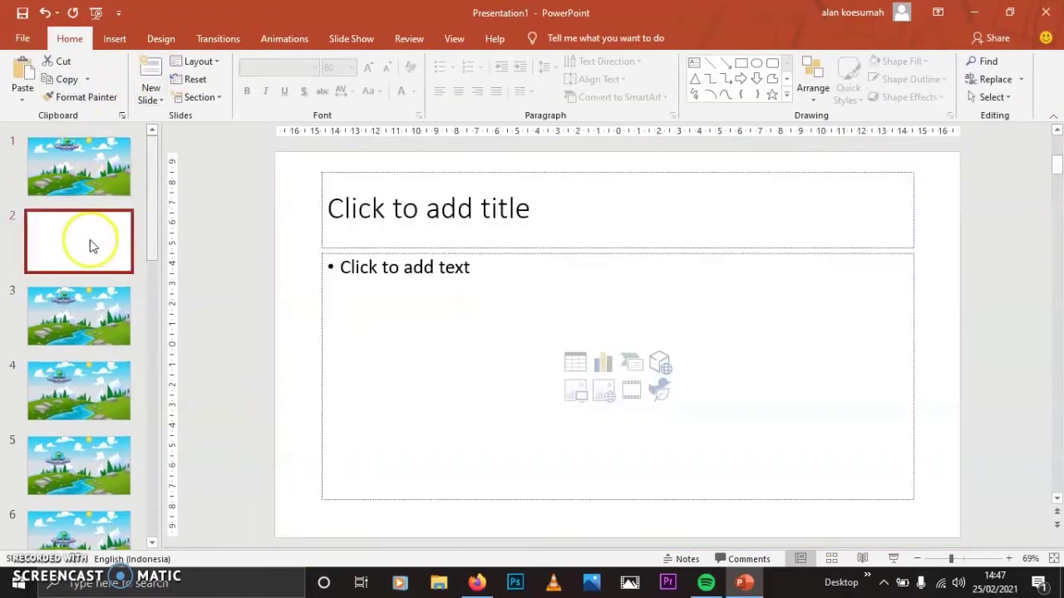
left_click_drag(91, 242, 97, 171)
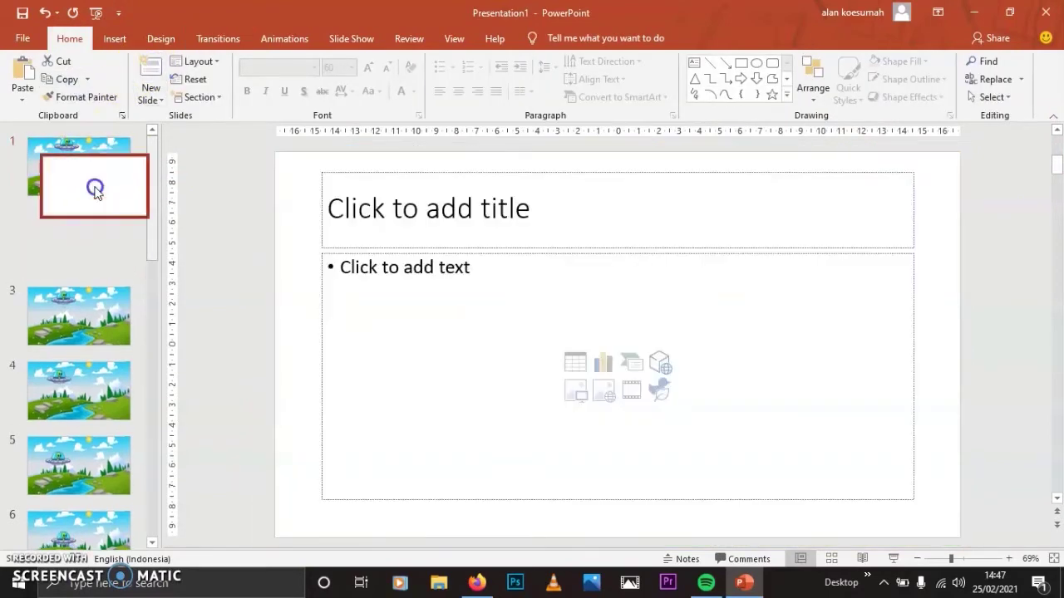
left_click(538, 309)
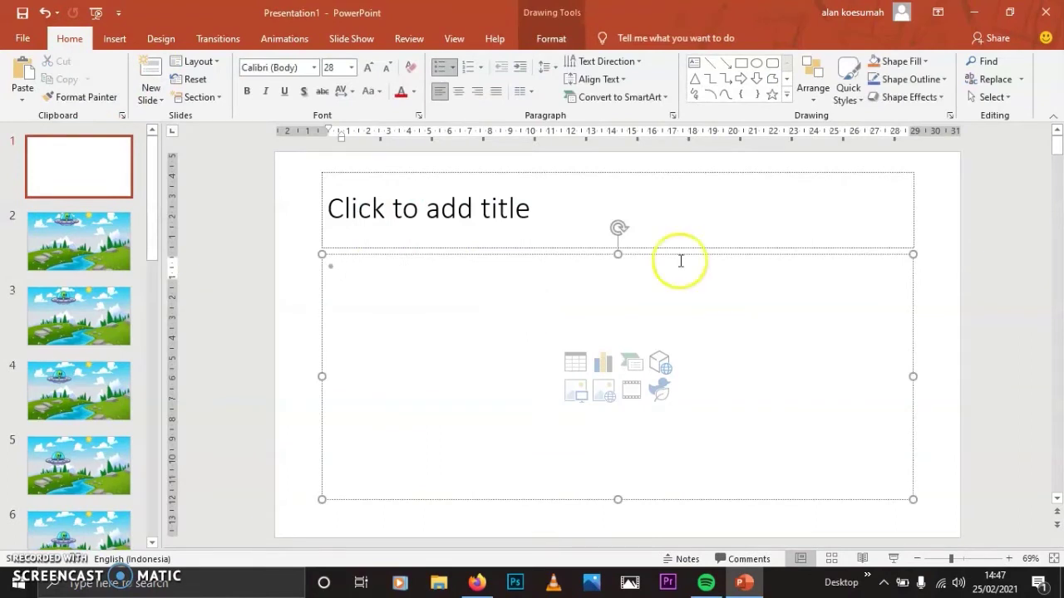
Type 'Alien Invasion' into the new slide's title placeholder.
left_click(528, 205)
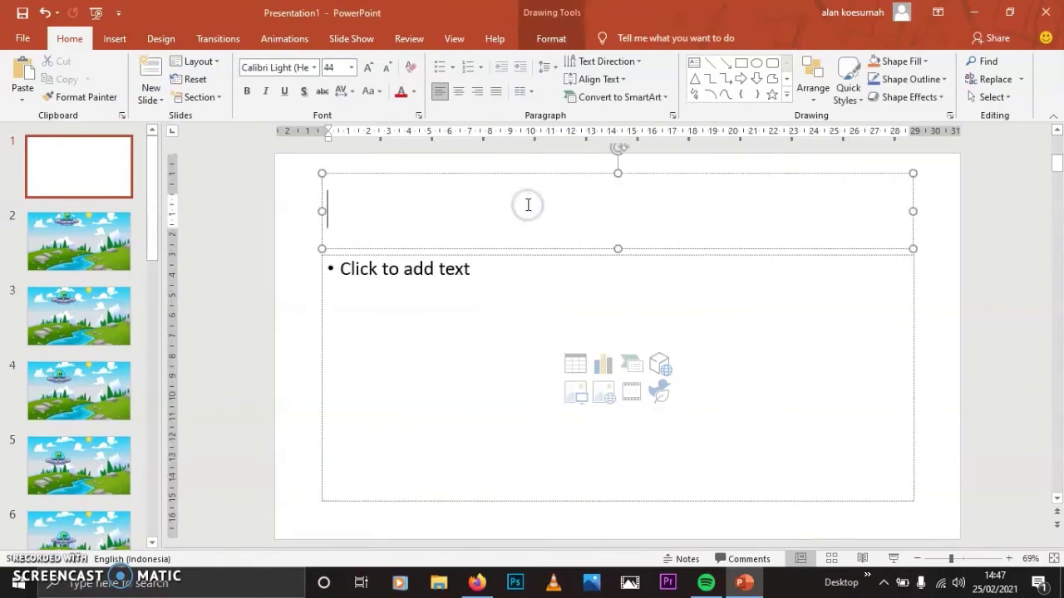
type("Alien Invasion")
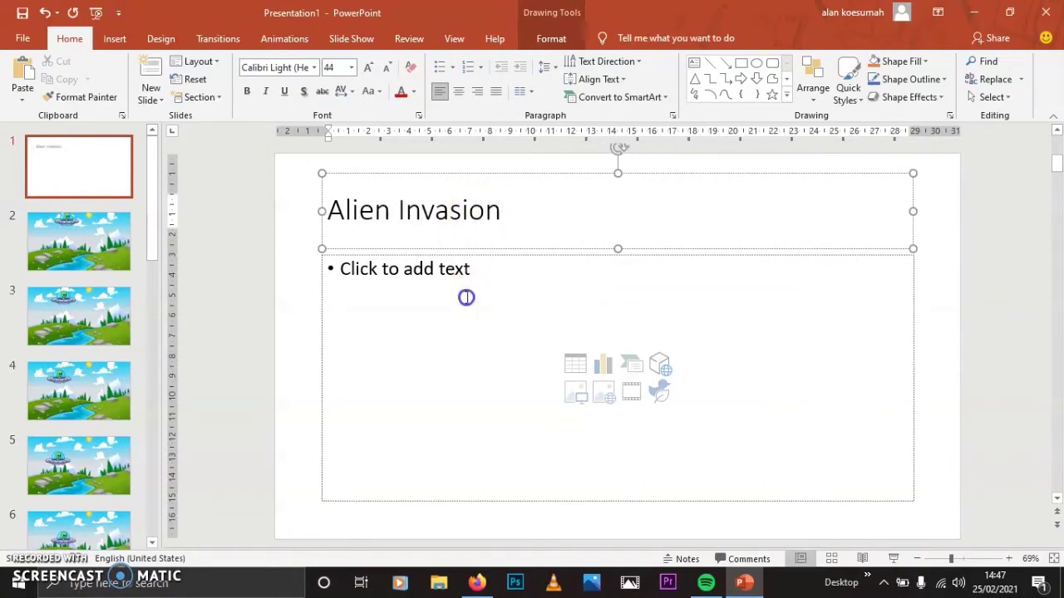
left_click(465, 295)
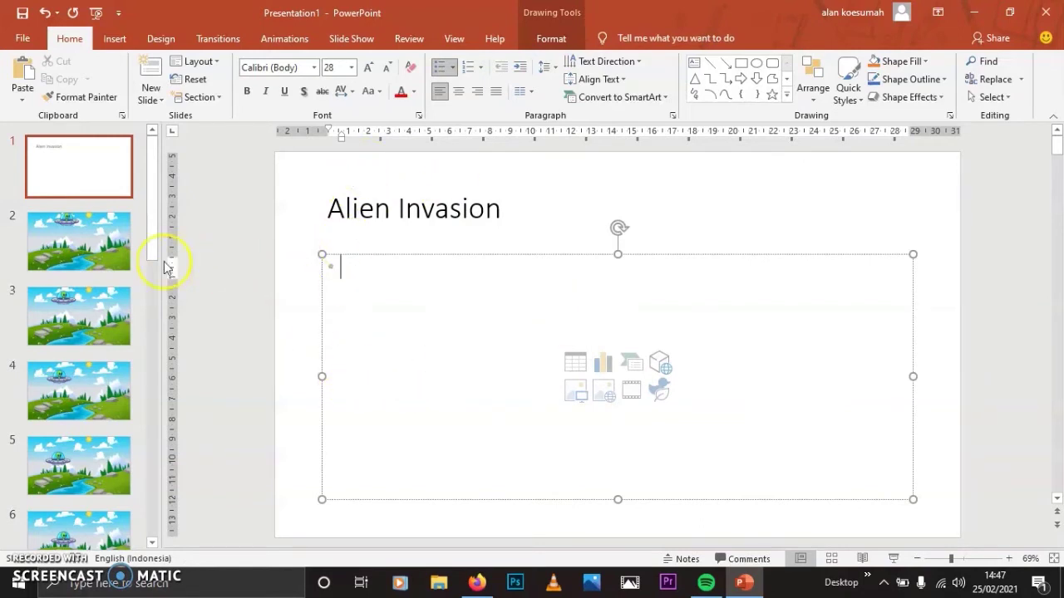
left_click(110, 261)
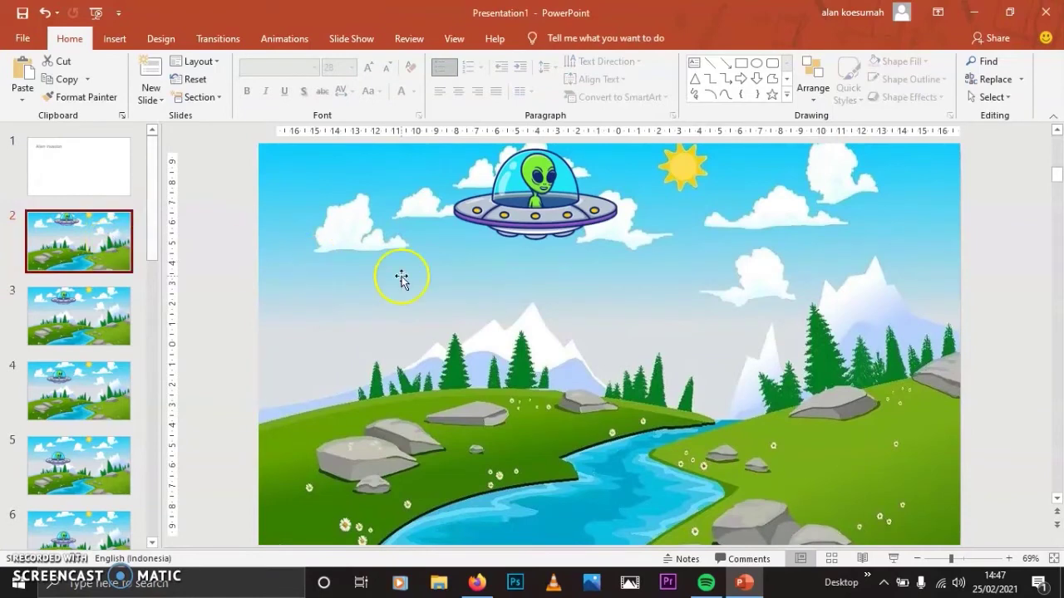
Copy the river landscape picture from slide 2 and paste it onto the Alien Invasion title slide.
left_click(401, 279)
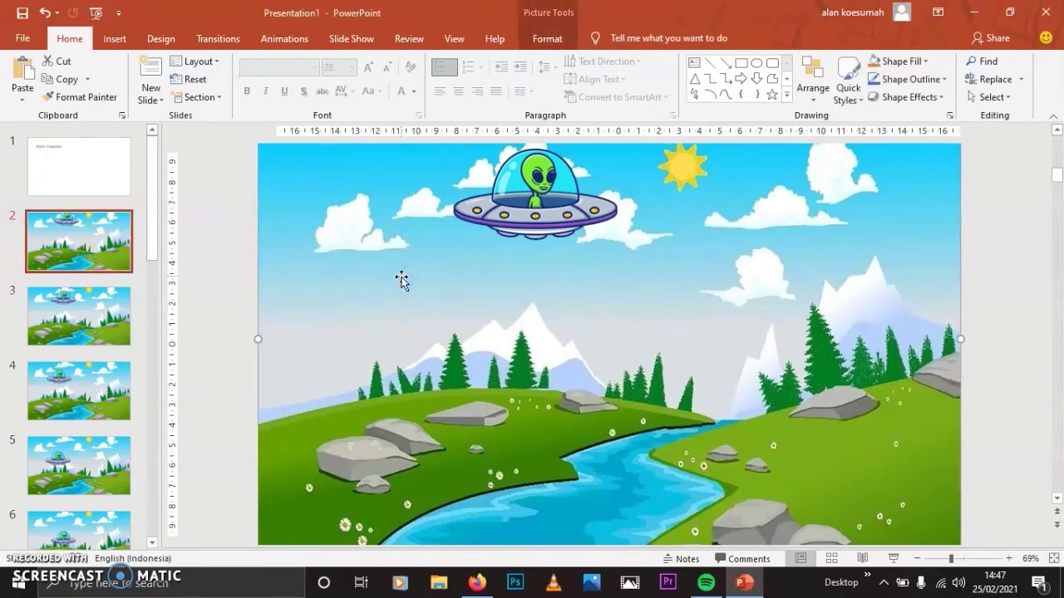
right_click(401, 281)
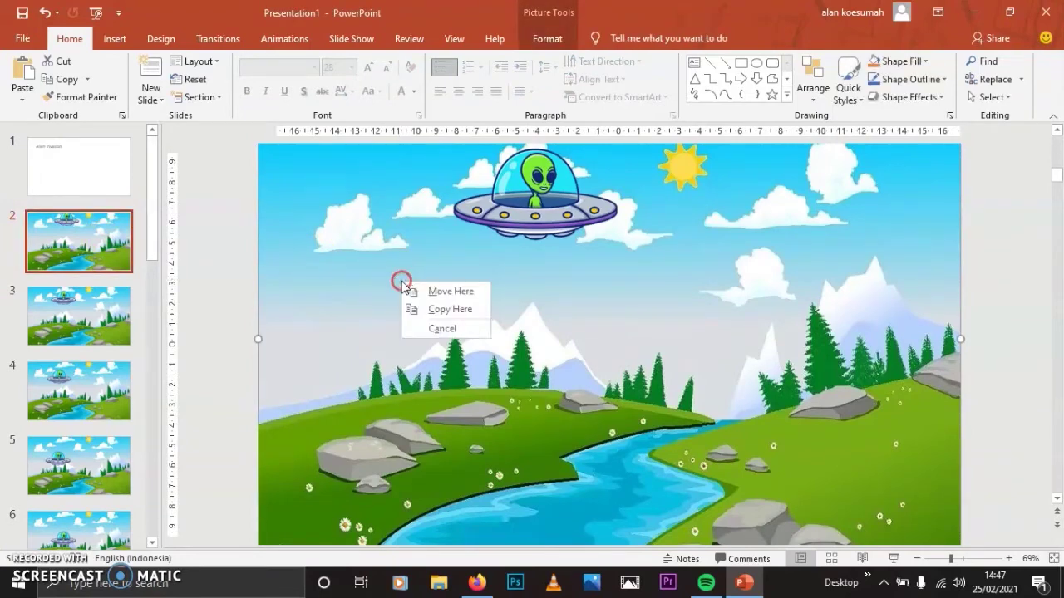
left_click(355, 287)
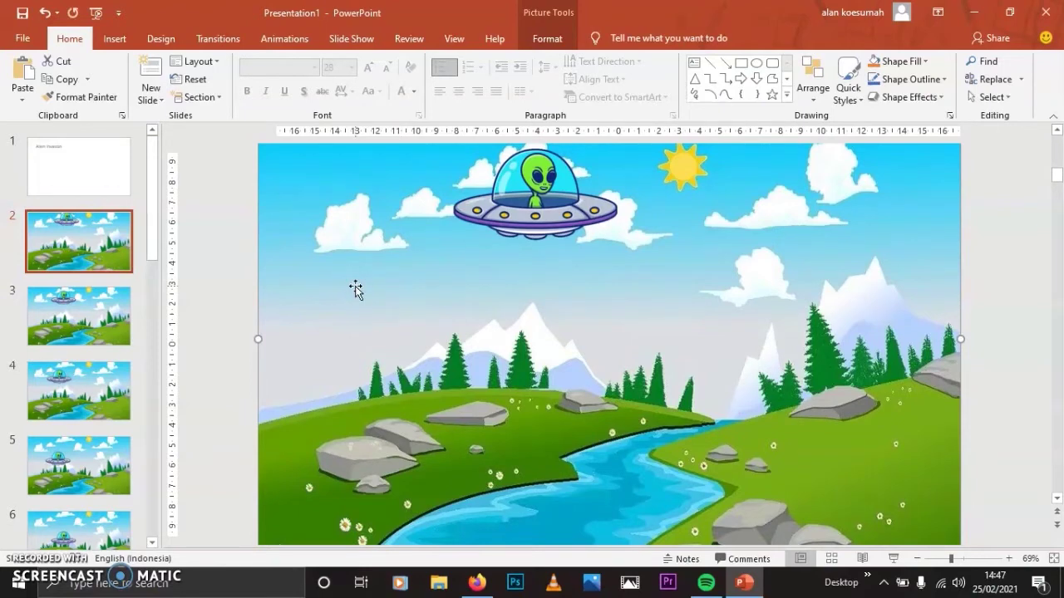
right_click(356, 288)
left_click(392, 314)
left_click(106, 166)
left_click(555, 352)
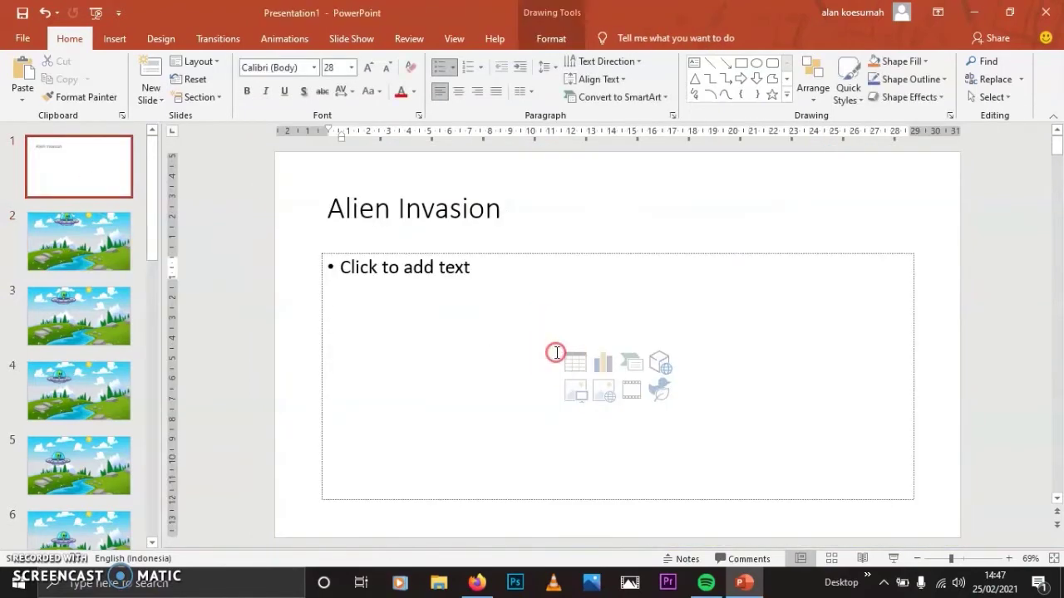
right_click(555, 352)
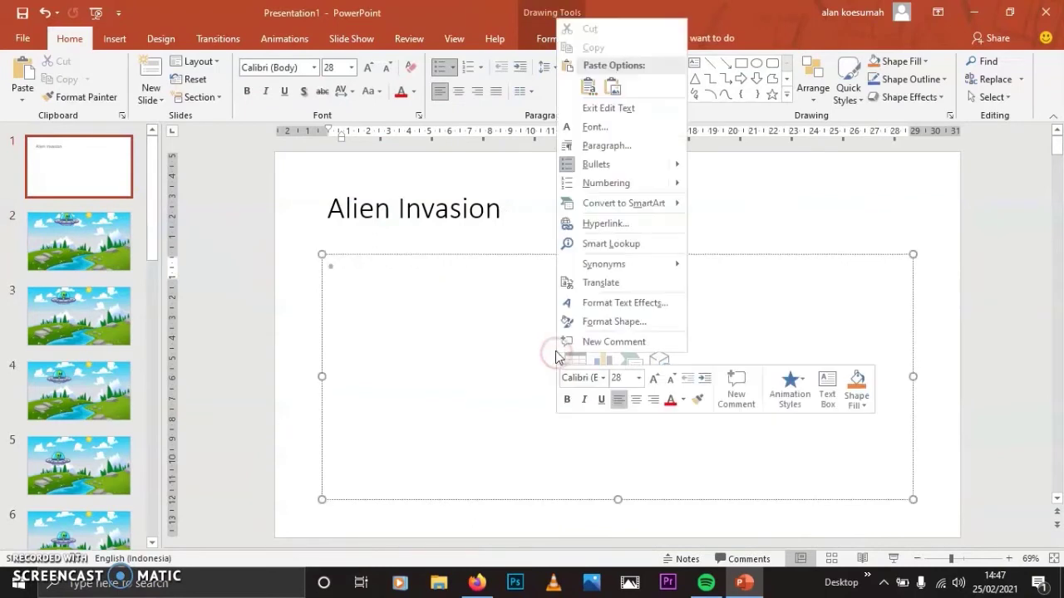
left_click(588, 86)
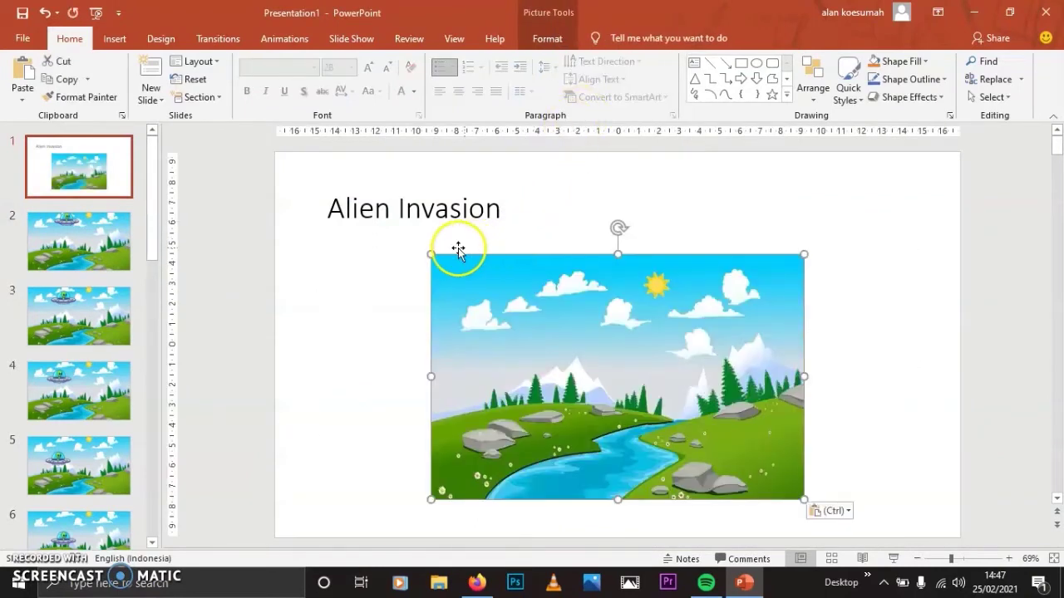
Drag the pasted picture's corners outward until it covers the whole slide.
left_click_drag(430, 254, 277, 150)
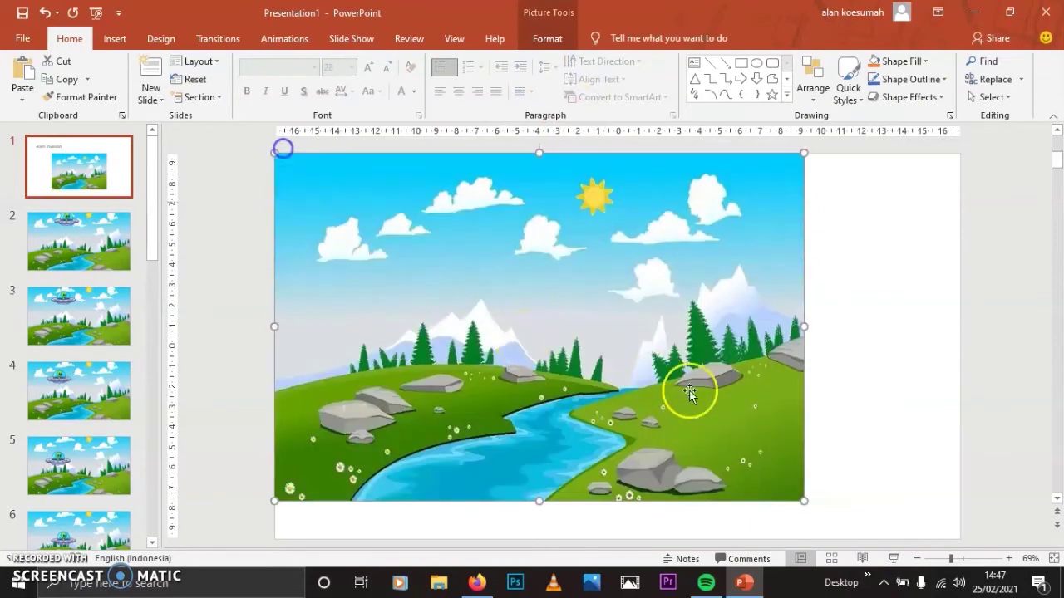
left_click_drag(803, 501, 958, 536)
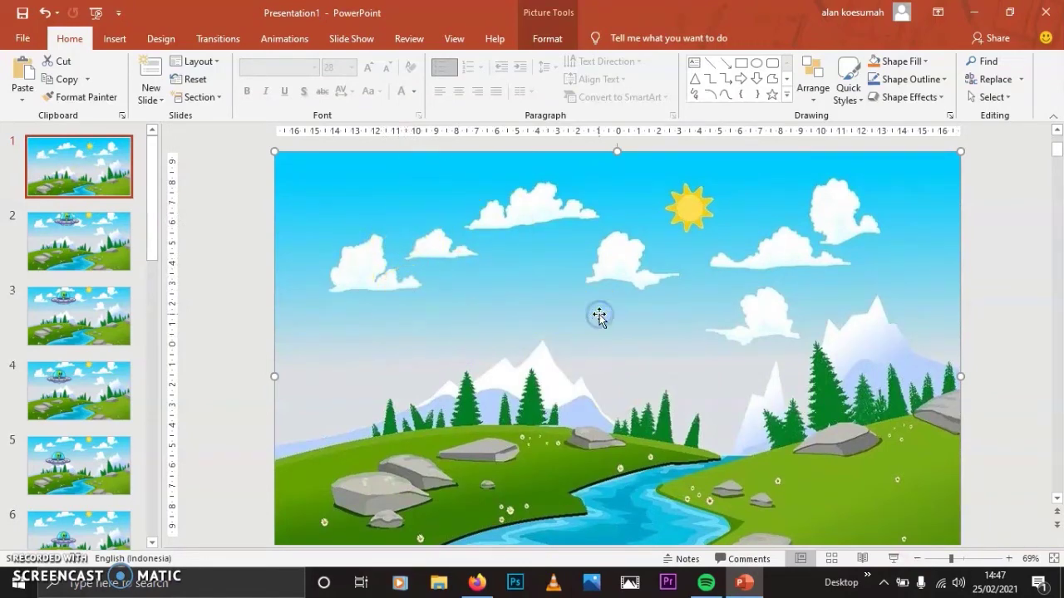
left_click(552, 42)
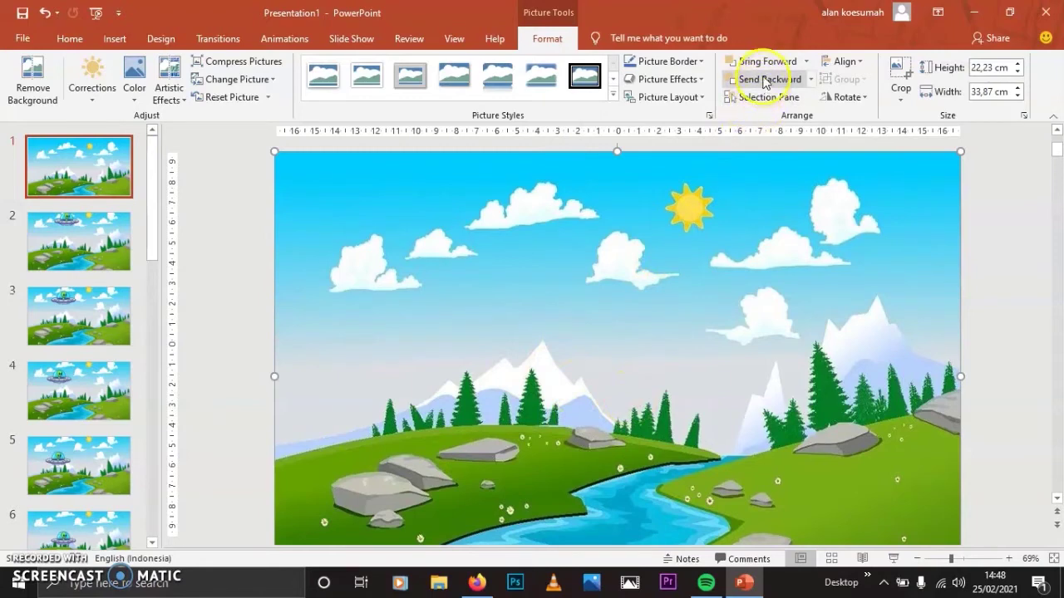
Send the landscape picture backward so the Alien Invasion title appears on top.
left_click(765, 80)
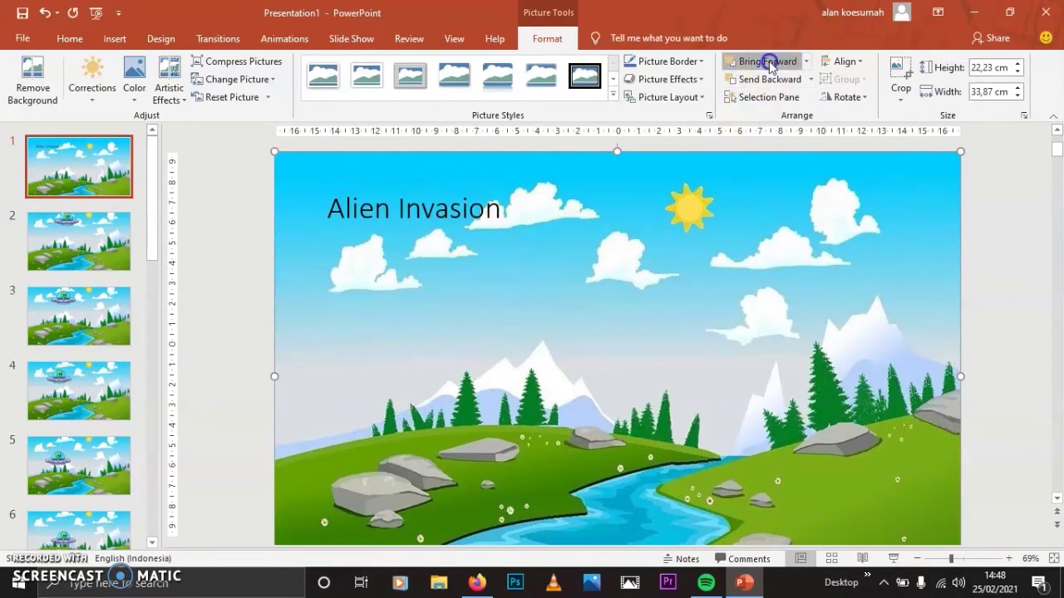
left_click(770, 61)
left_click(767, 81)
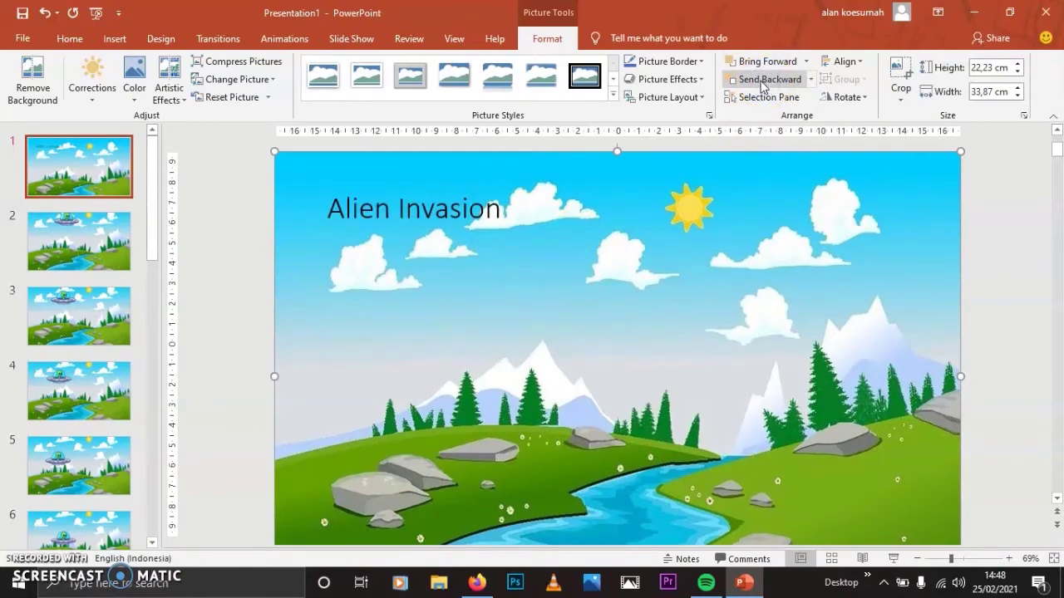
left_click(485, 211)
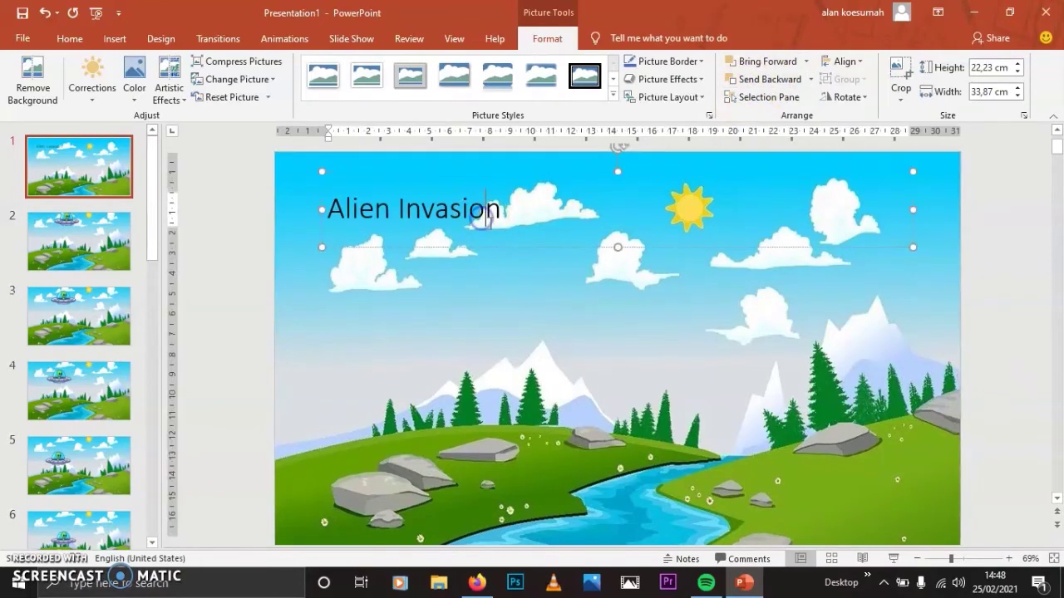
Make the Alien Invasion title text 72-point, bold and red.
left_click_drag(507, 208, 332, 208)
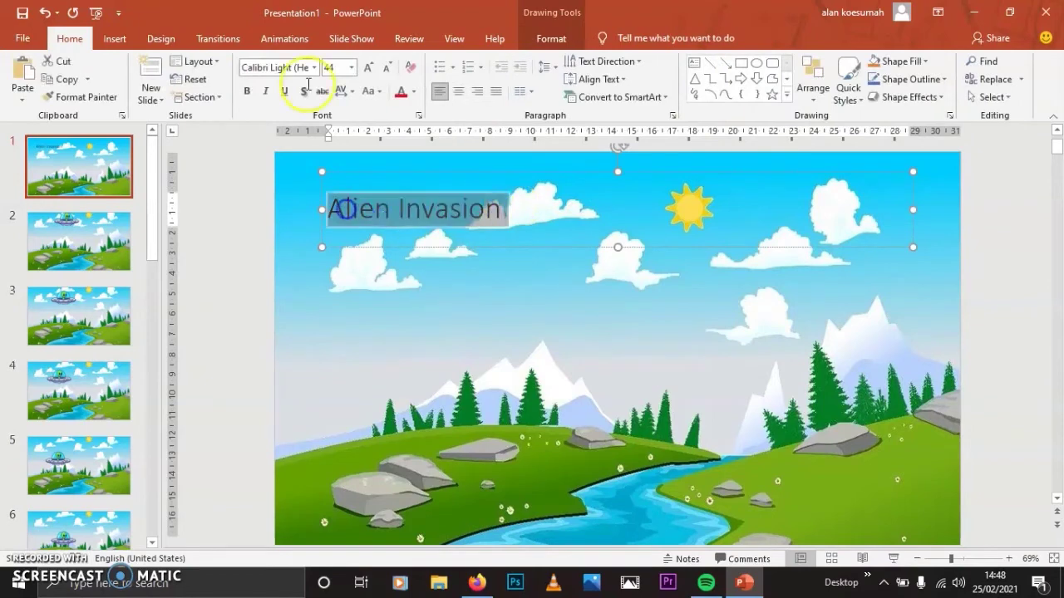
left_click(352, 68)
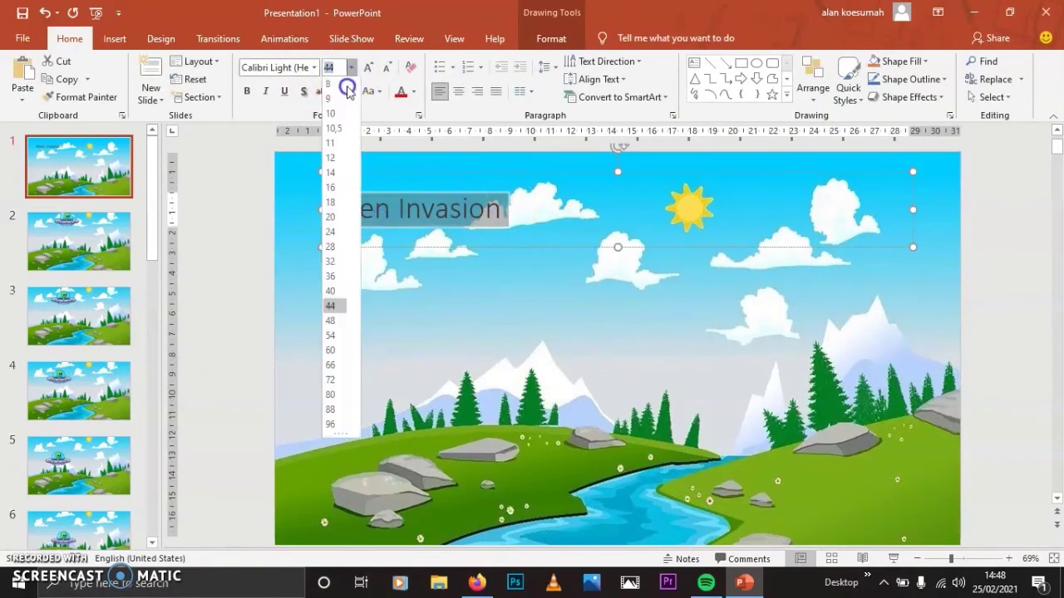
left_click(331, 352)
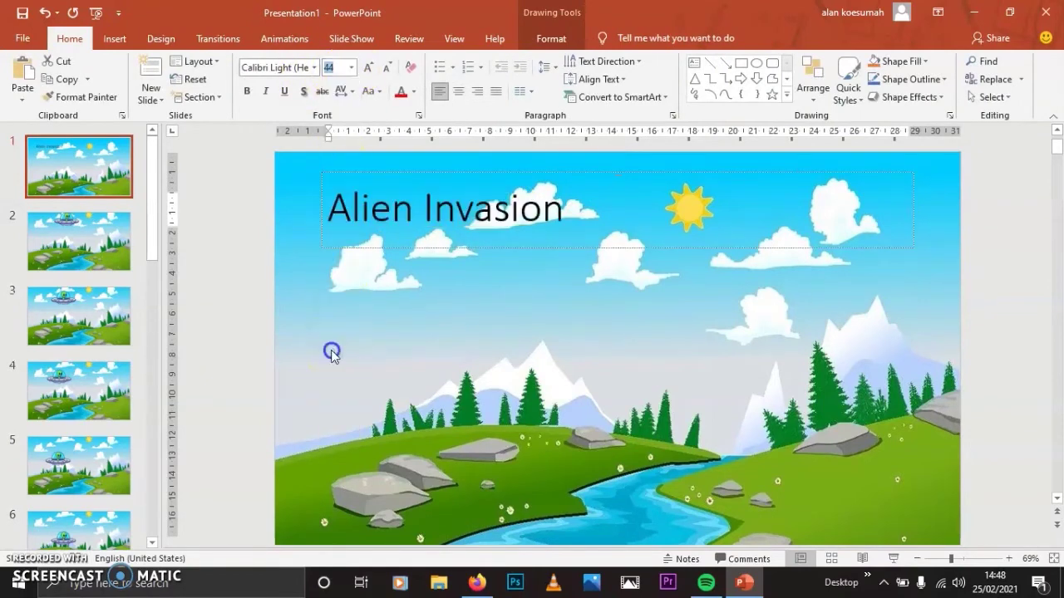
left_click(248, 90)
left_click(400, 93)
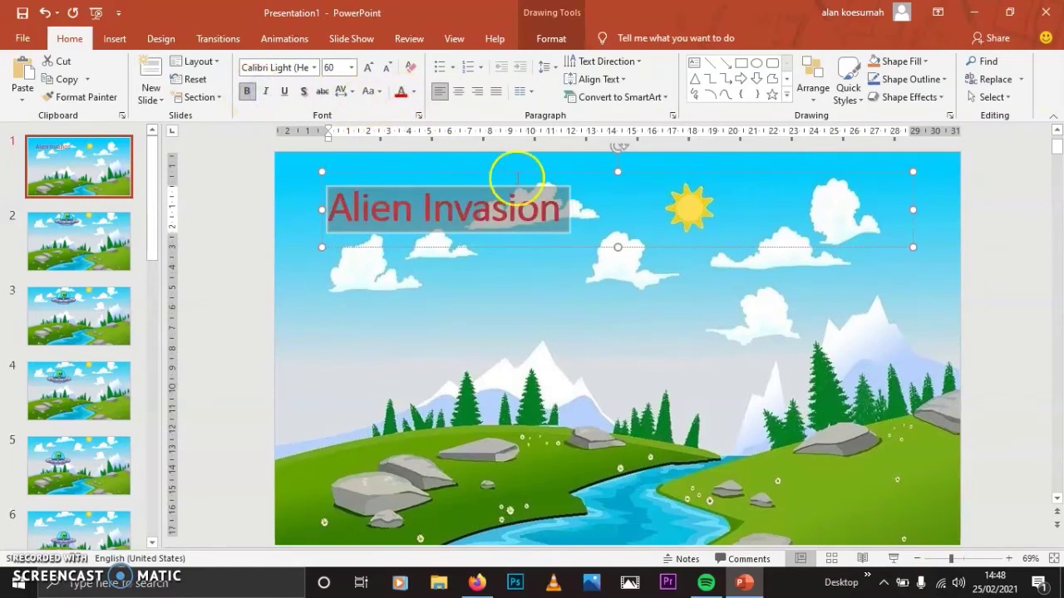
left_click(349, 68)
left_click(333, 384)
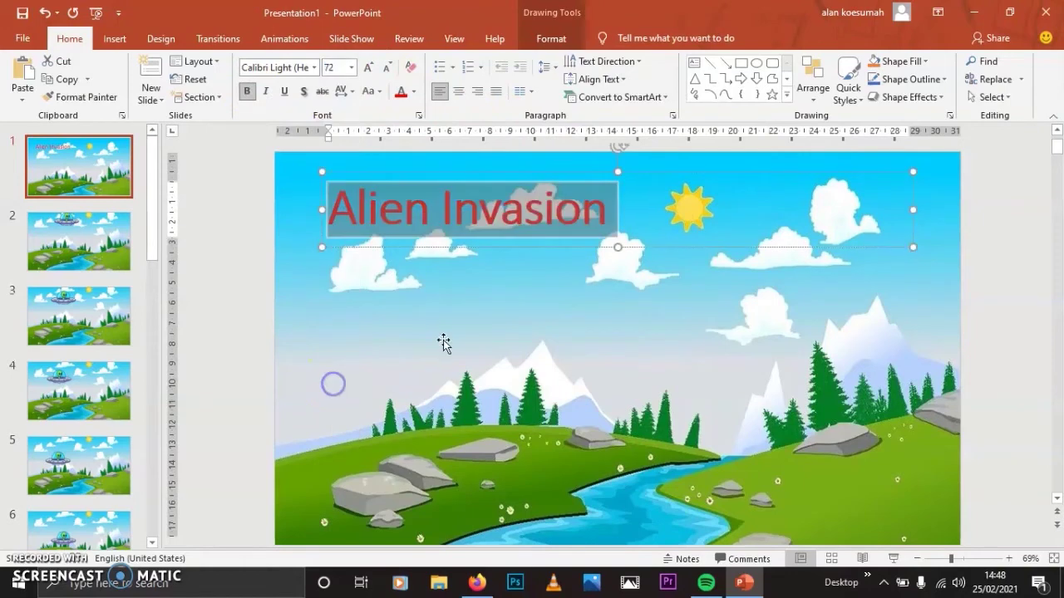
Centre-align the title and move its box down into the middle of the sky.
left_click_drag(630, 250, 670, 283)
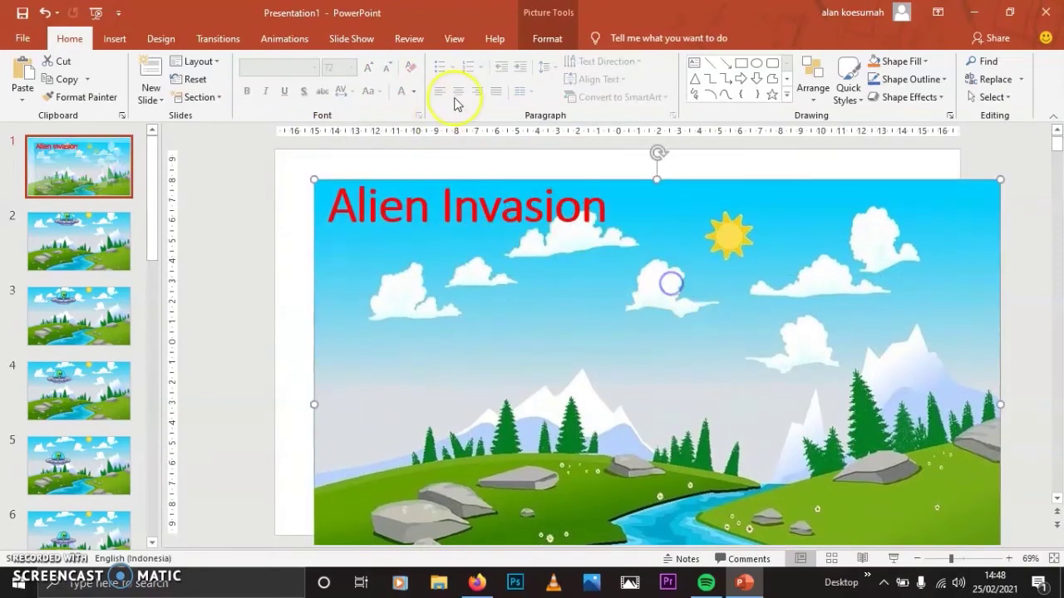
key("ctrl+z")
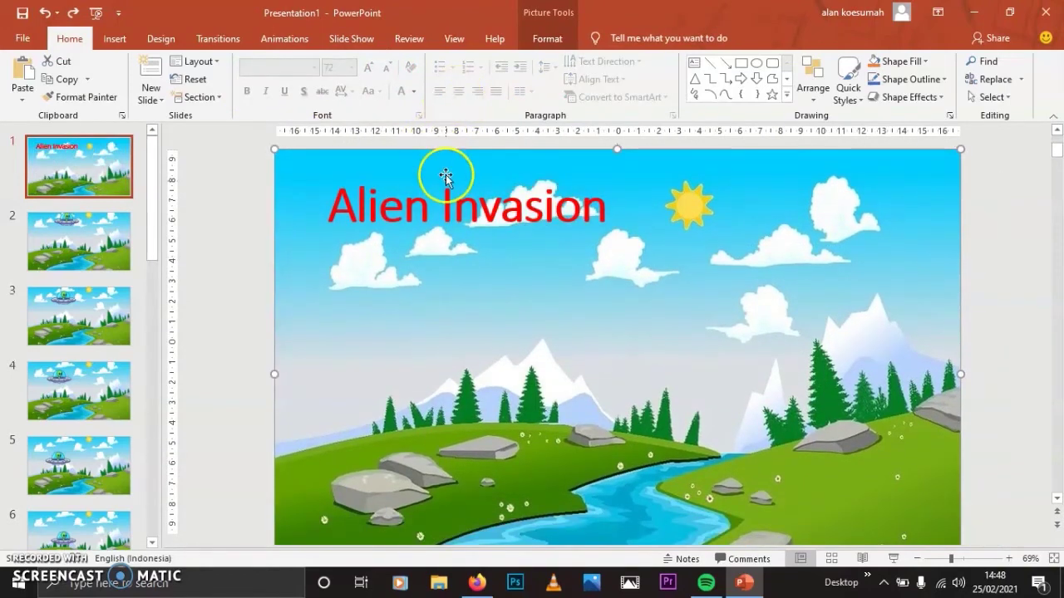
left_click(443, 208)
left_click(460, 90)
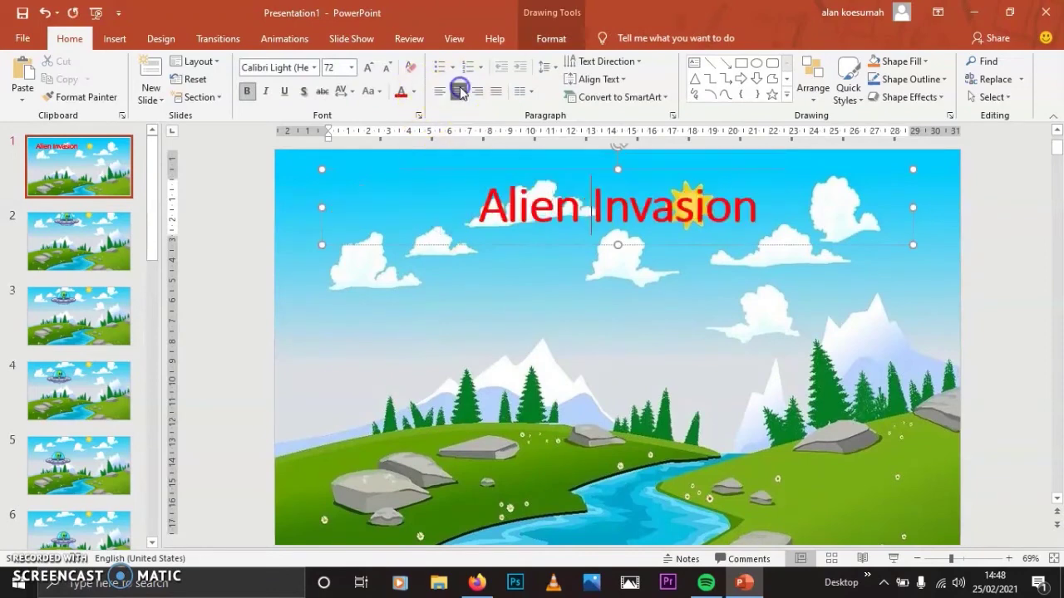
left_click_drag(505, 168, 504, 257)
left_click(688, 397)
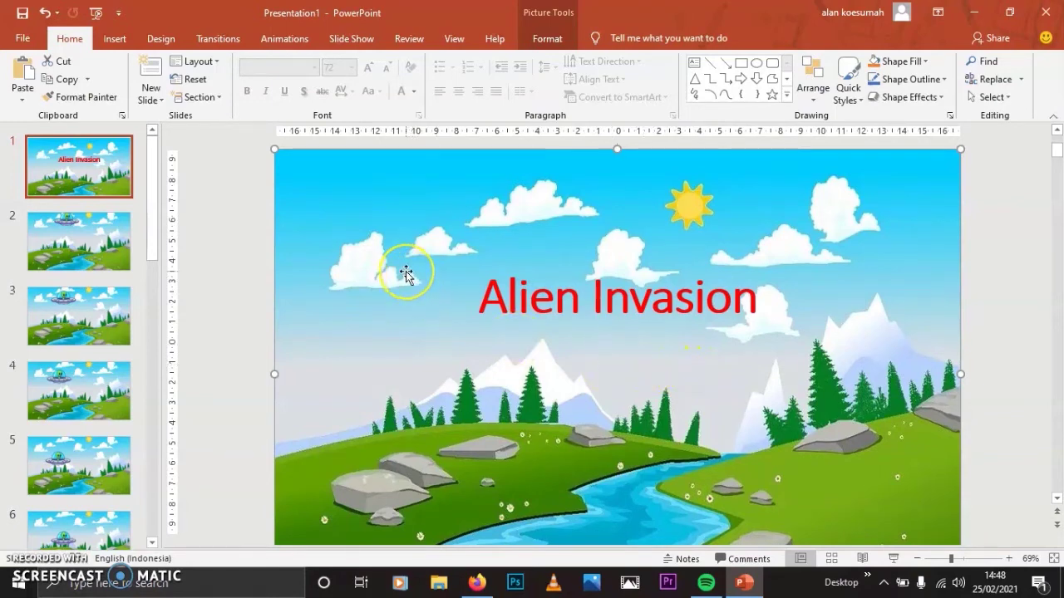
Open Save As and choose the Galileo 2020-2021 folder for the Alien Invasion file.
left_click(23, 39)
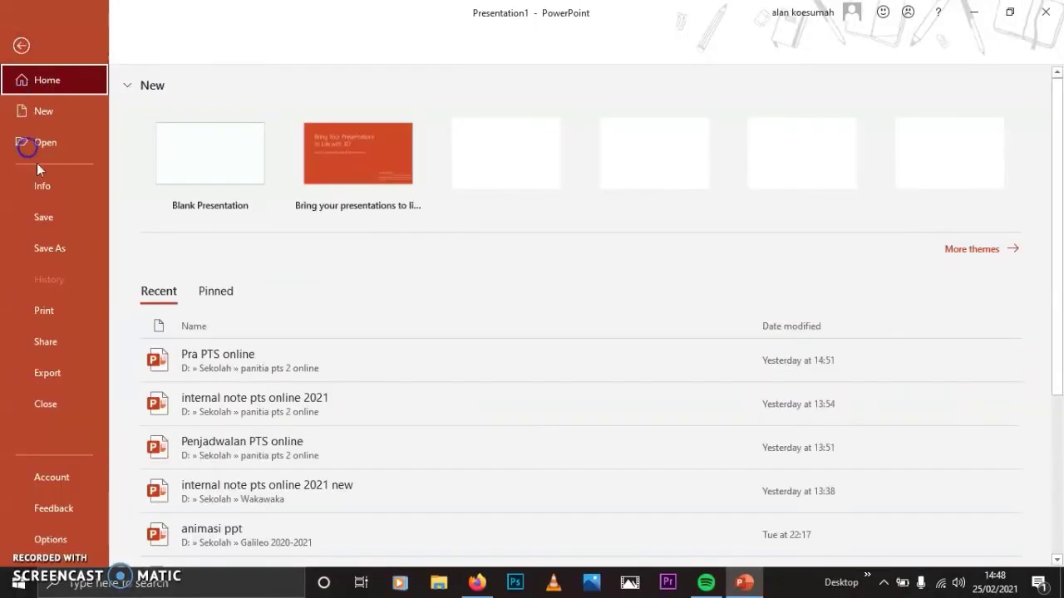
left_click(49, 249)
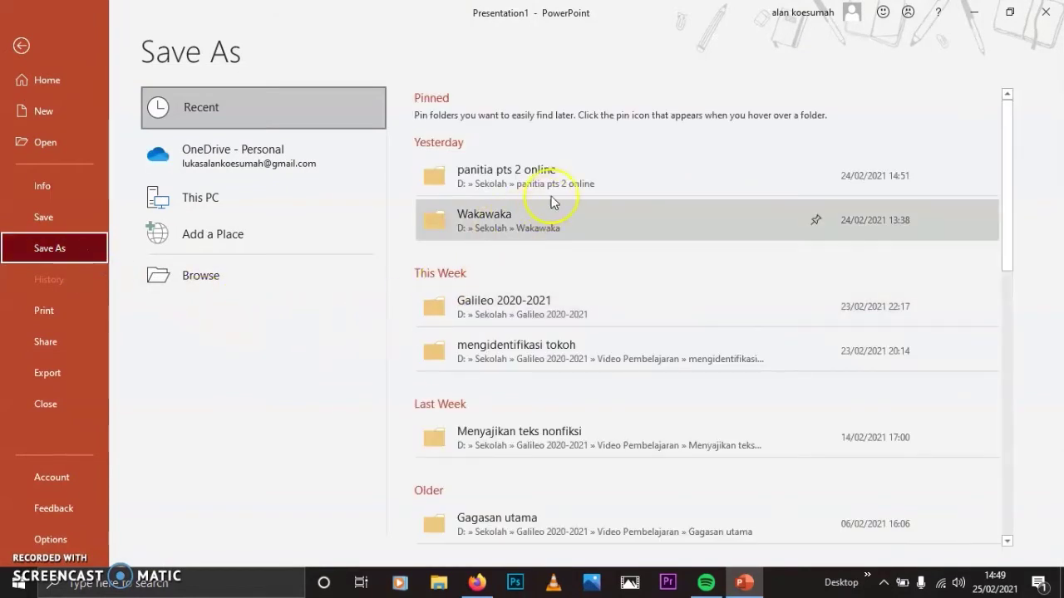
left_click(507, 316)
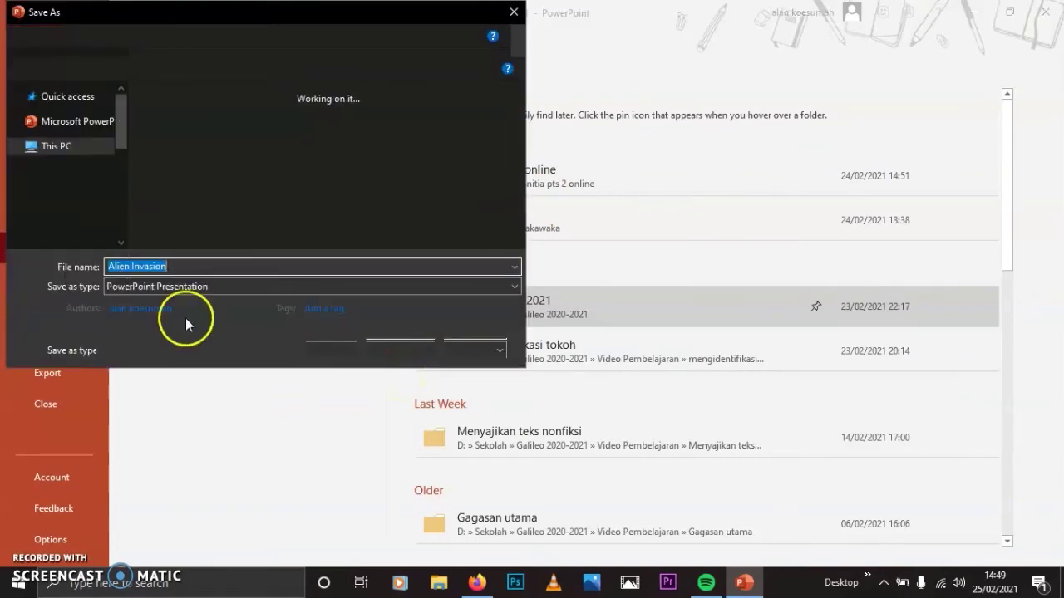
Set the file type to MPEG-4 Video and save Alien Invasion as a video.
left_click(213, 285)
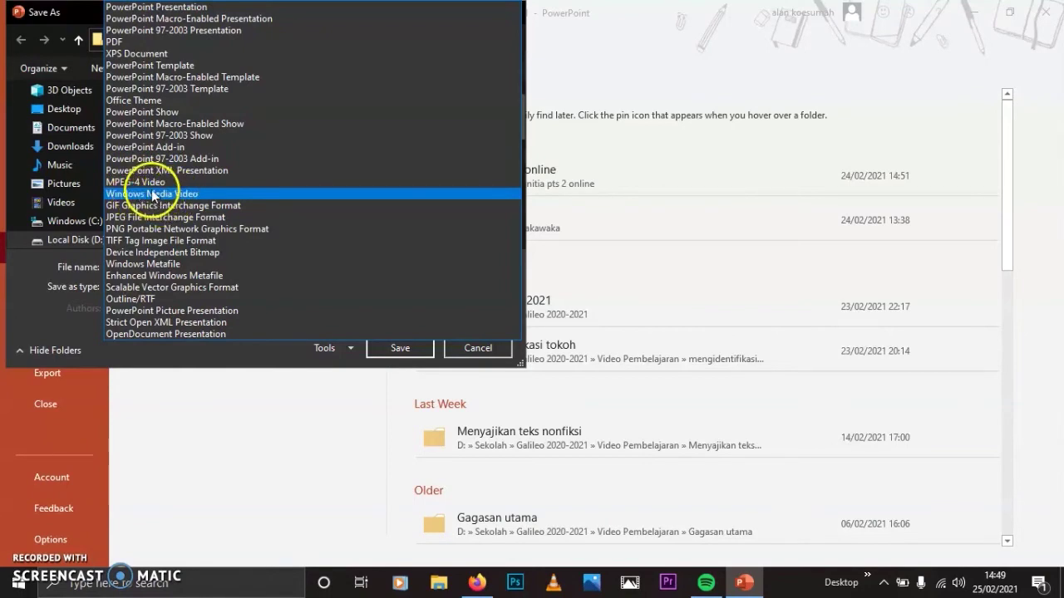
left_click(147, 182)
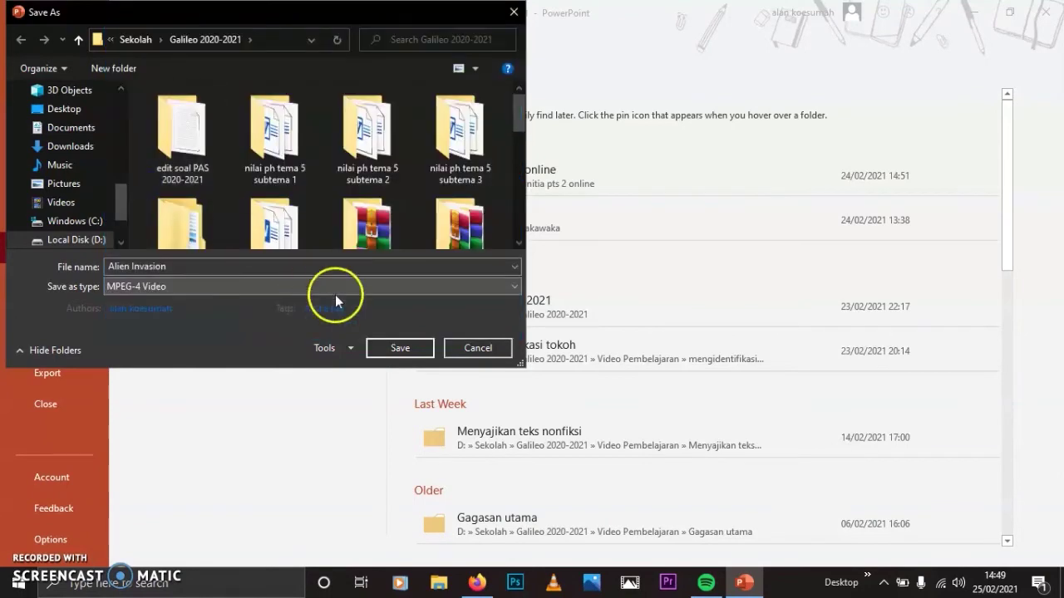
left_click(411, 350)
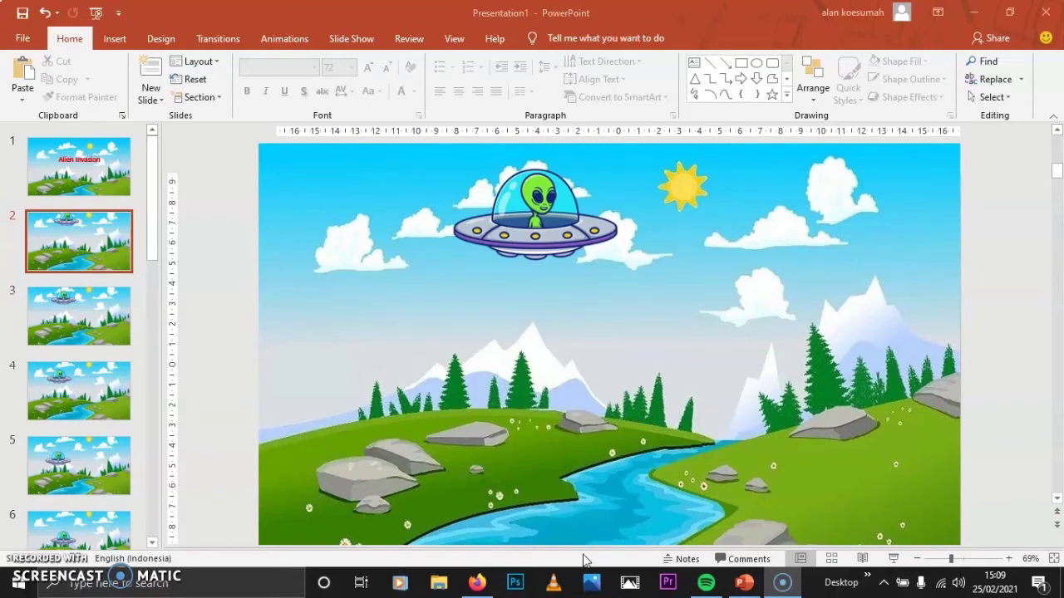
Switch to Firefox and navigate to freeconvert.com.
left_click(477, 583)
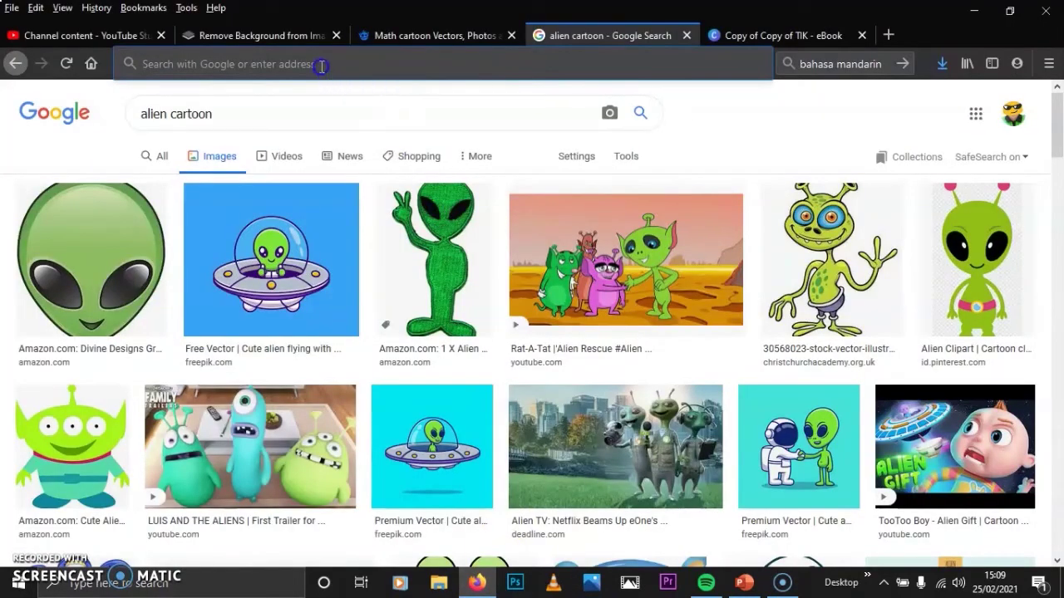
left_click(438, 66)
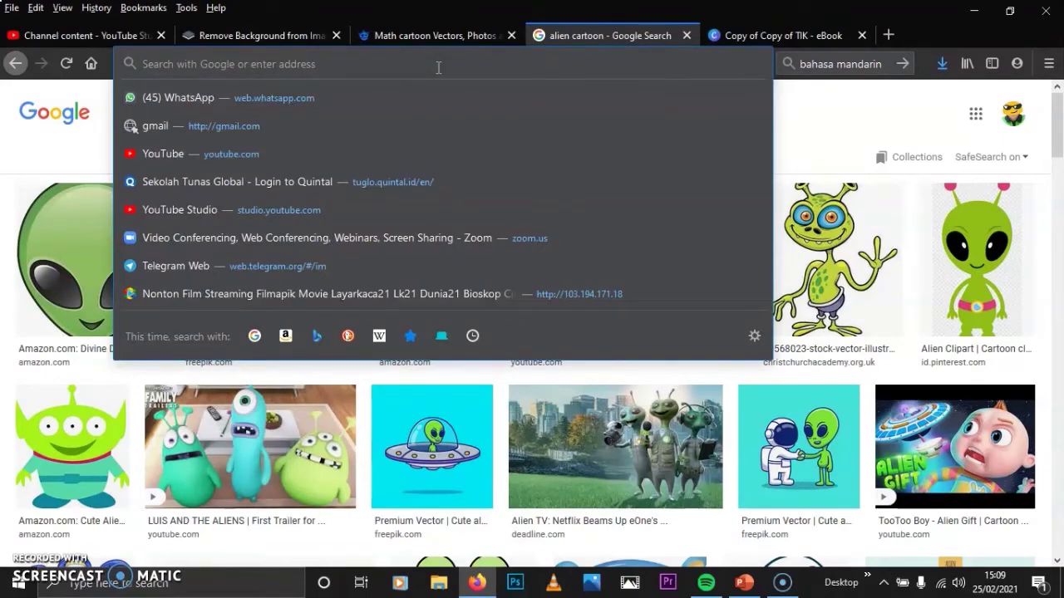
type("free")
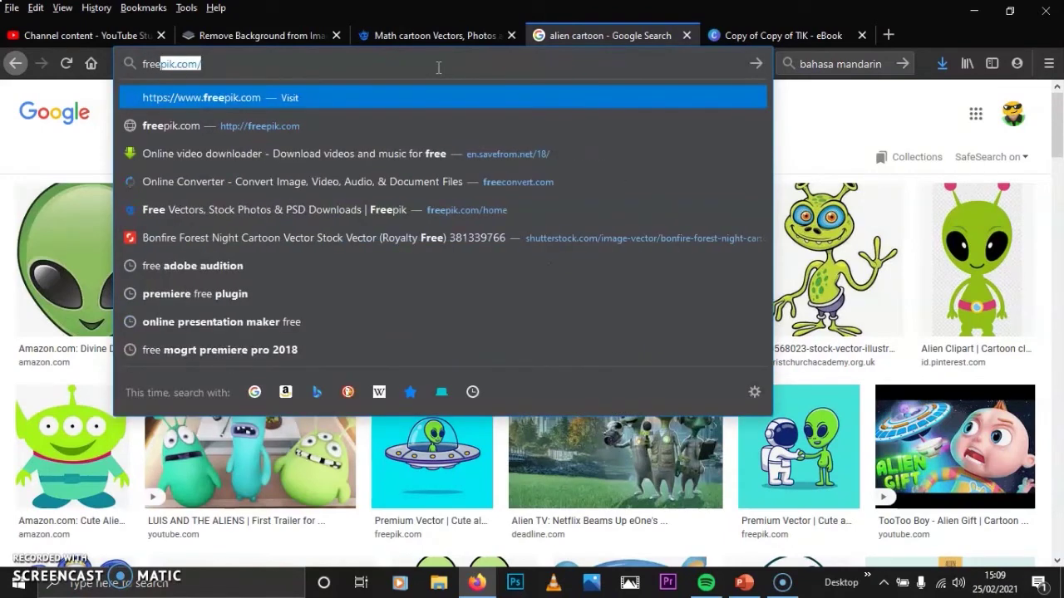
type("convert.com")
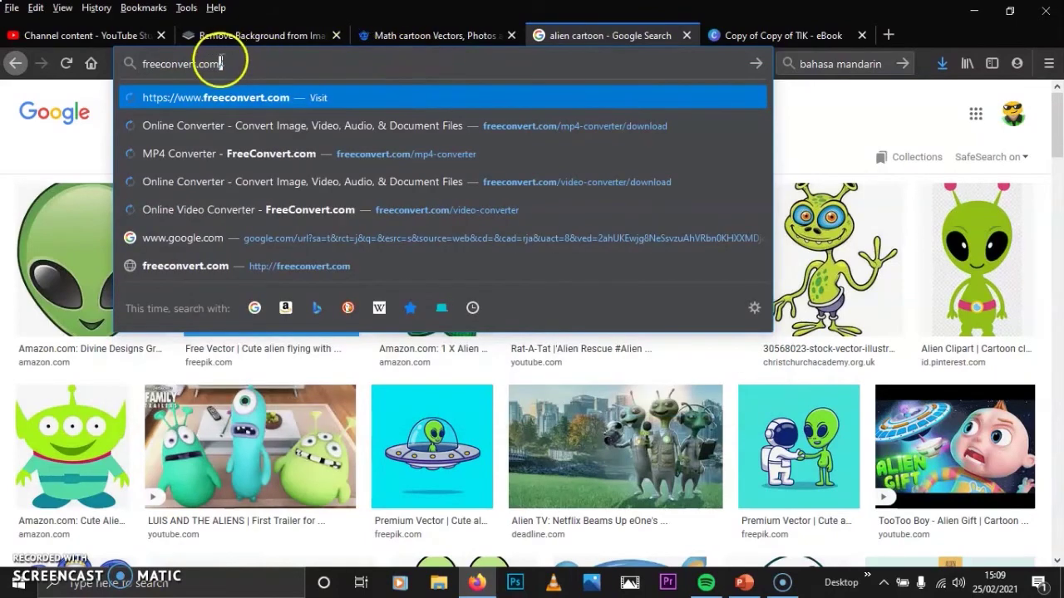
left_click_drag(221, 63, 138, 55)
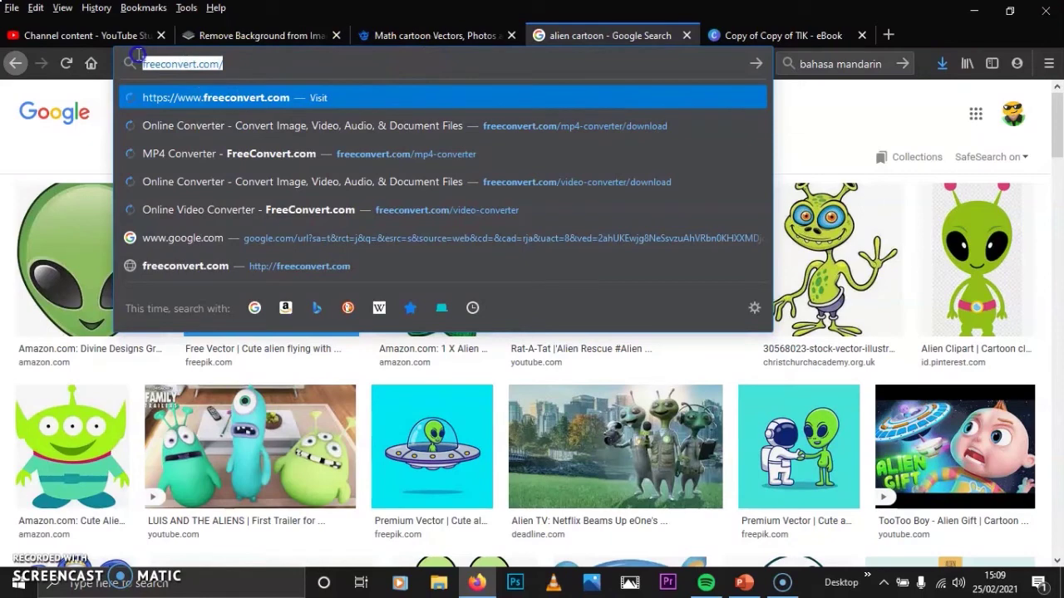
key("Return")
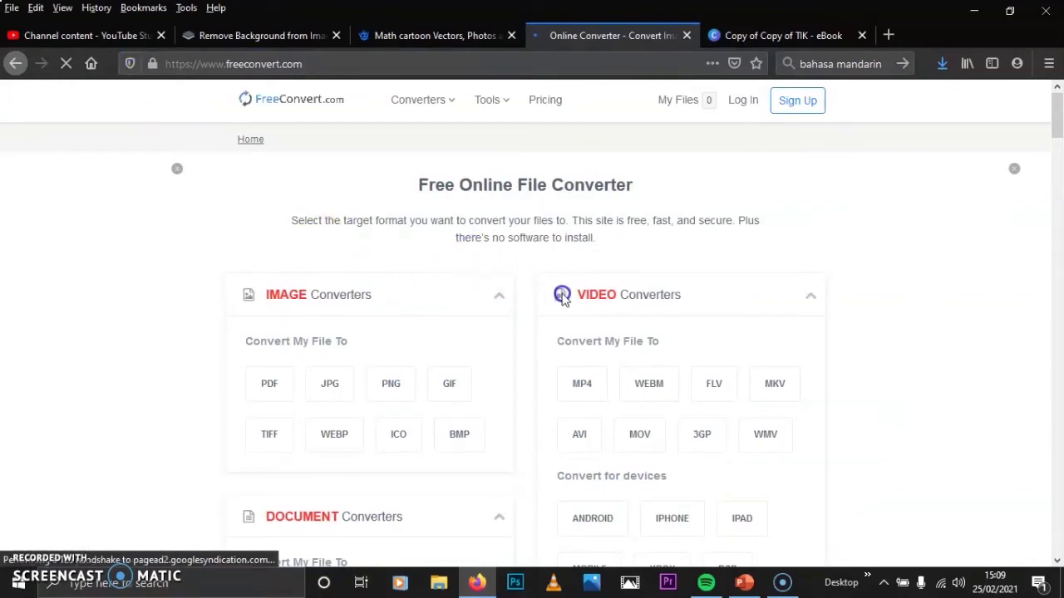
left_click(638, 348)
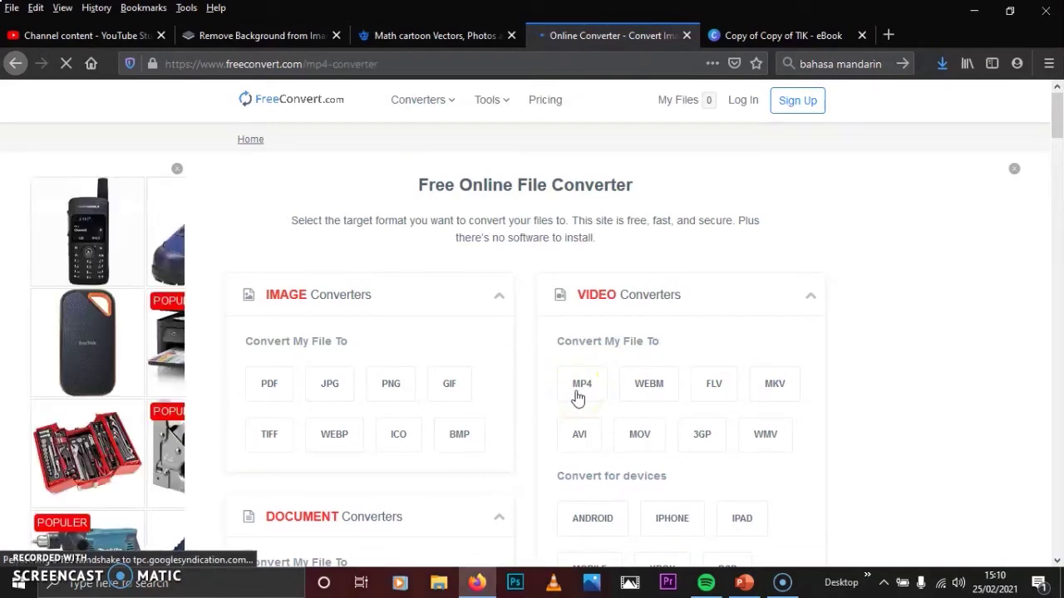
Open FreeConvert's MP4 converter and upload the tes animasi.wmv video from the file picker.
left_click(582, 388)
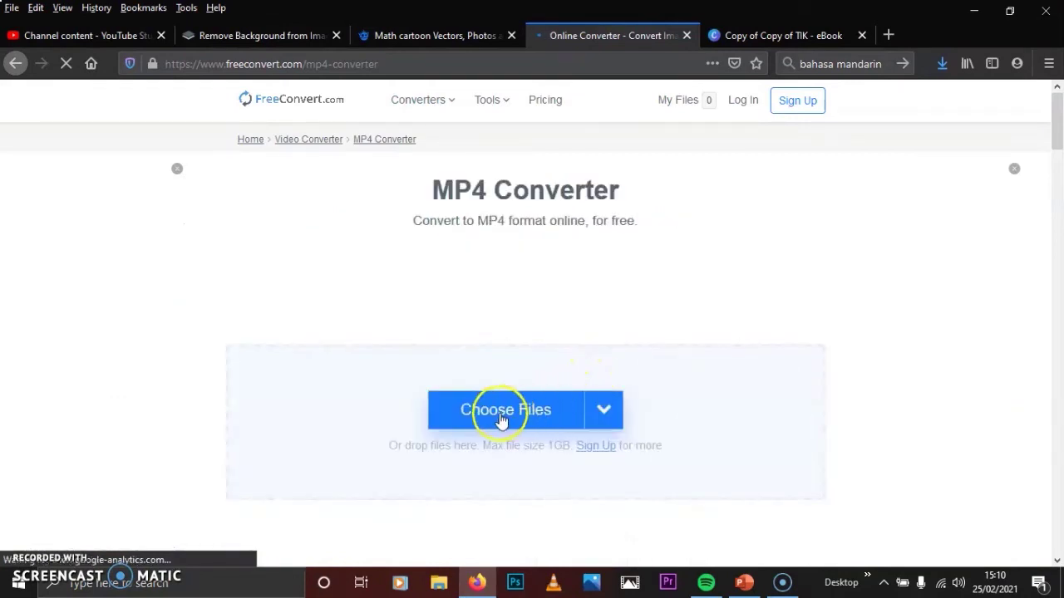
left_click(501, 422)
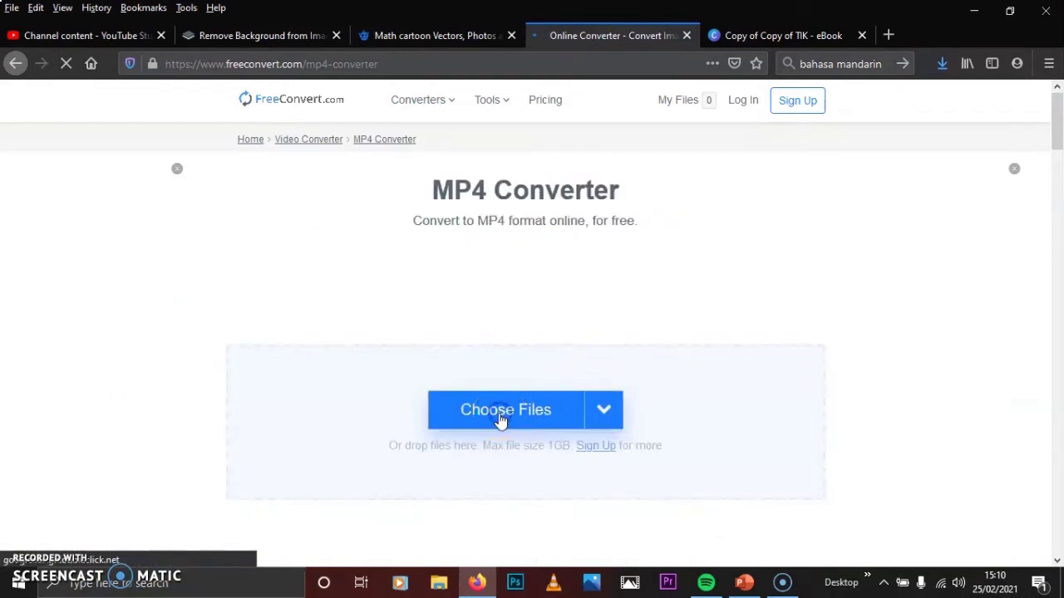
left_click(498, 413)
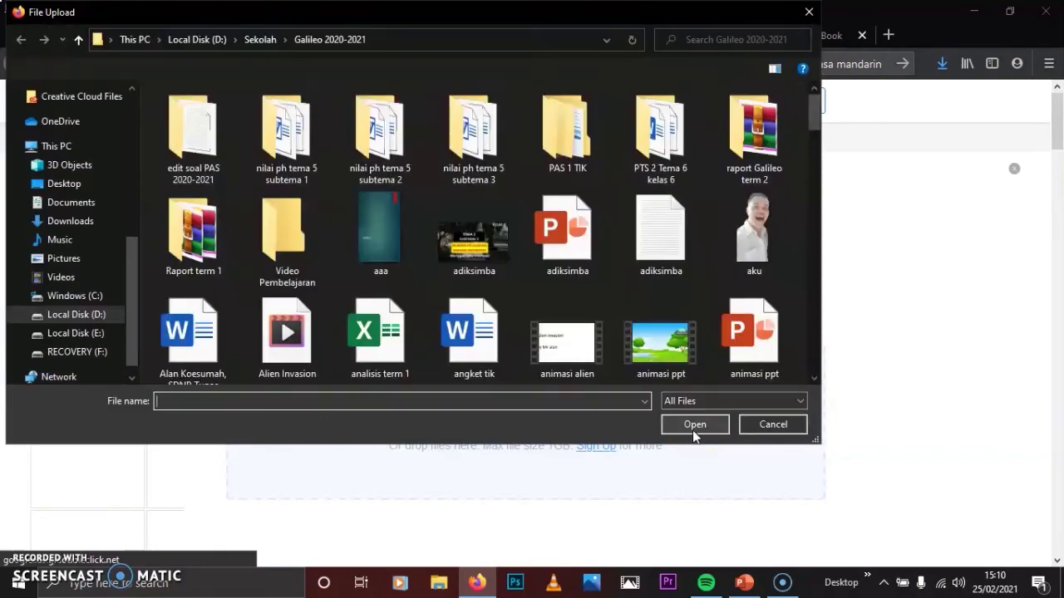
left_click_drag(814, 114, 812, 366)
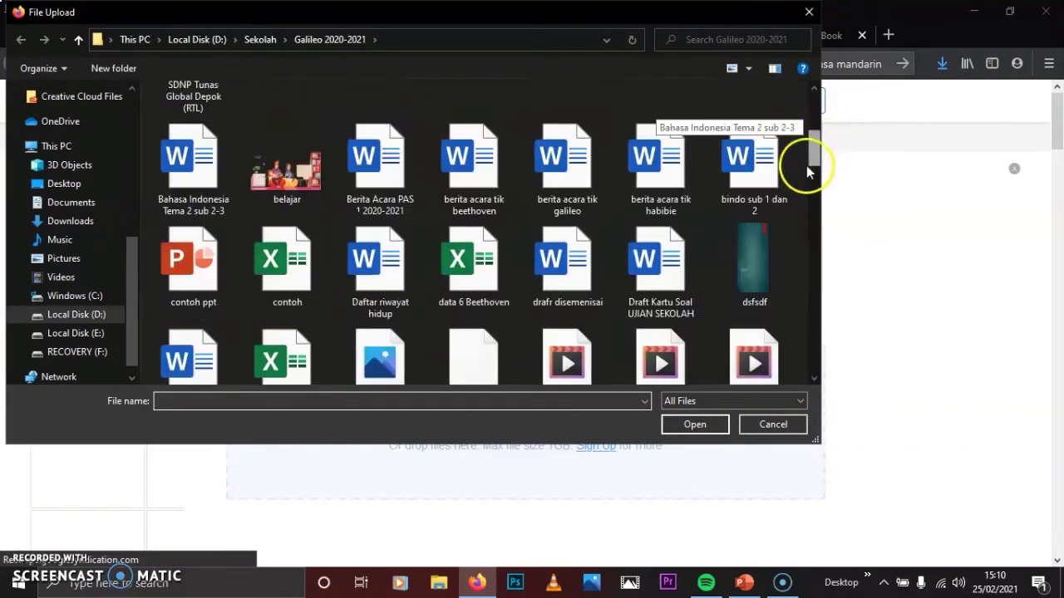
left_click(478, 336)
left_click(687, 426)
left_click(694, 427)
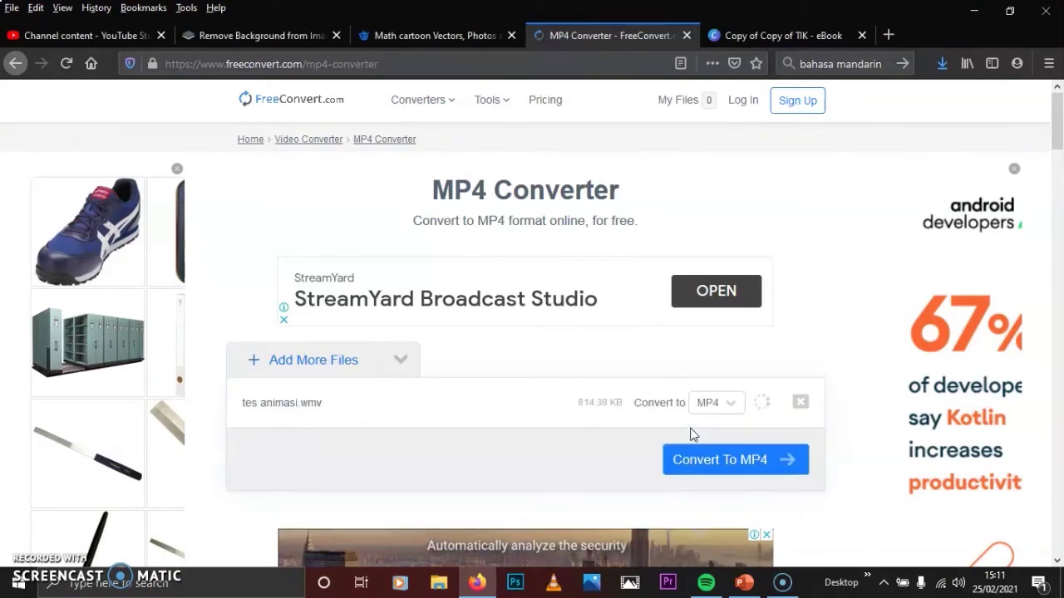
Keep MP4 as the output format and convert tes animasi.wmv.
left_click(759, 409)
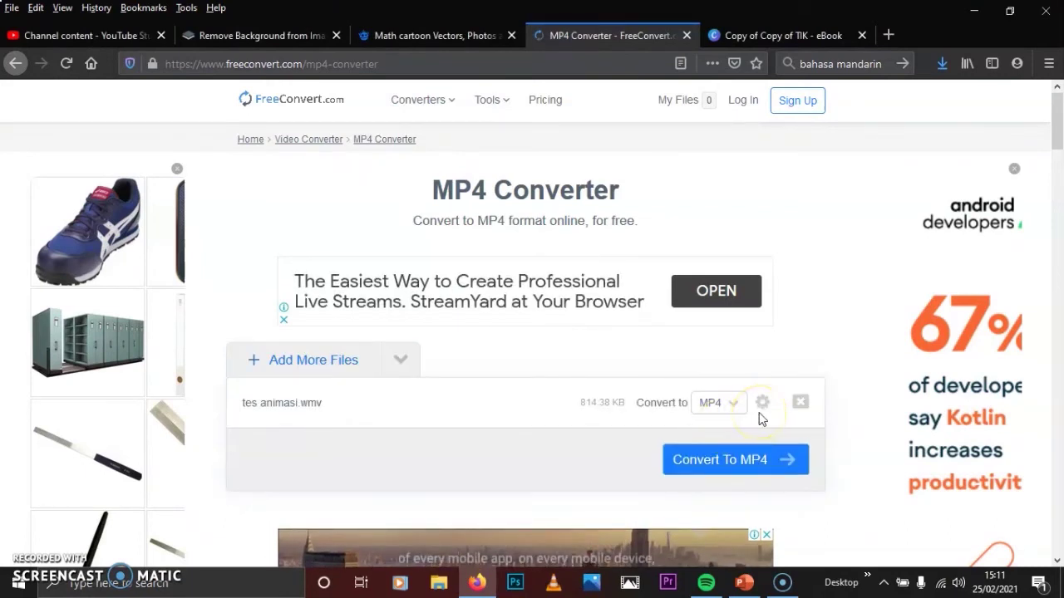
left_click(724, 467)
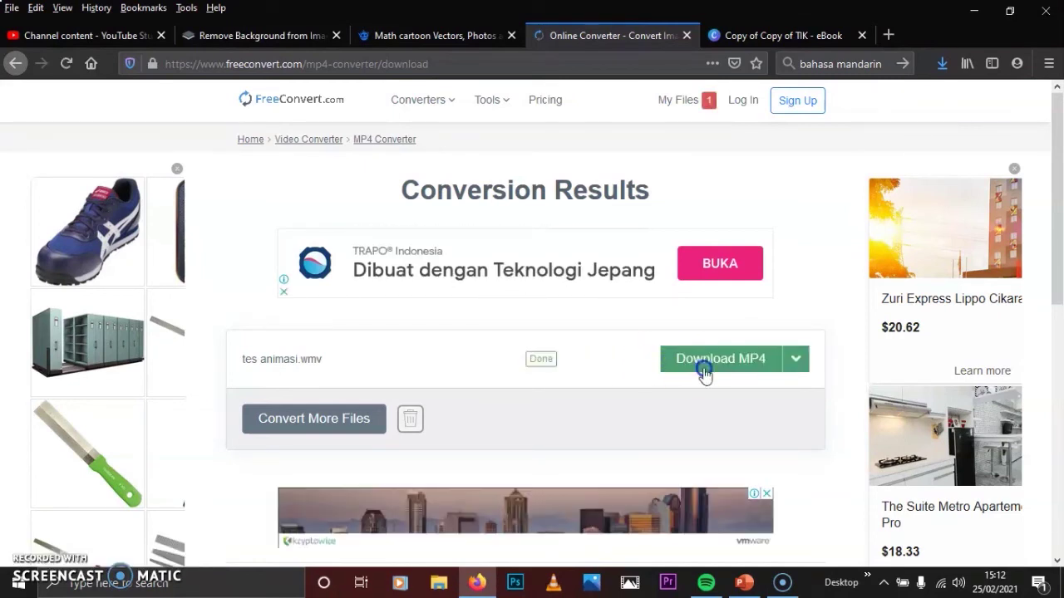
Download the converted tes animasi.mp4 and save it to the computer.
left_click(733, 368)
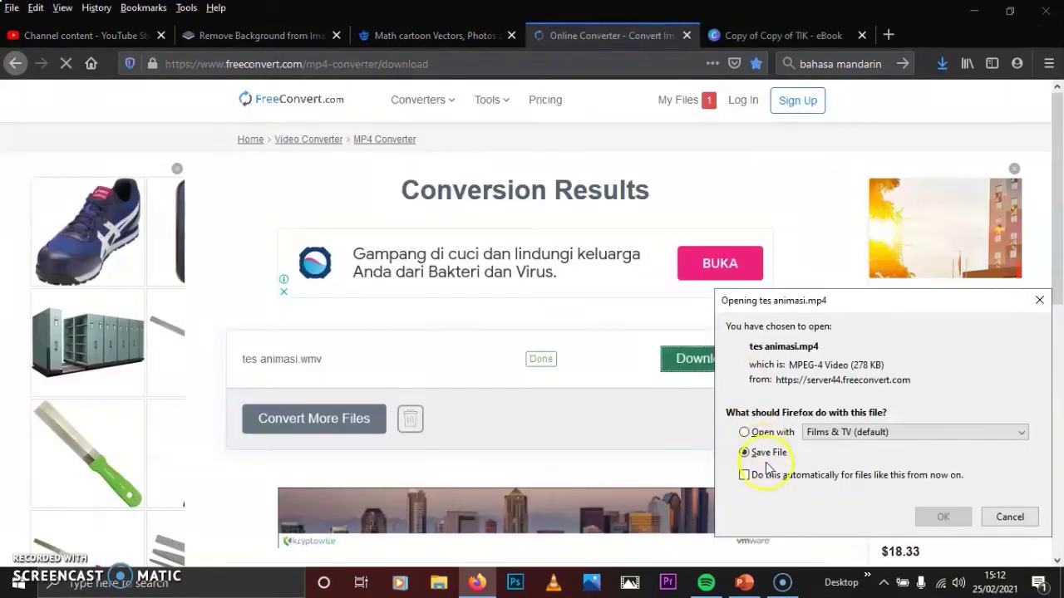
left_click(766, 455)
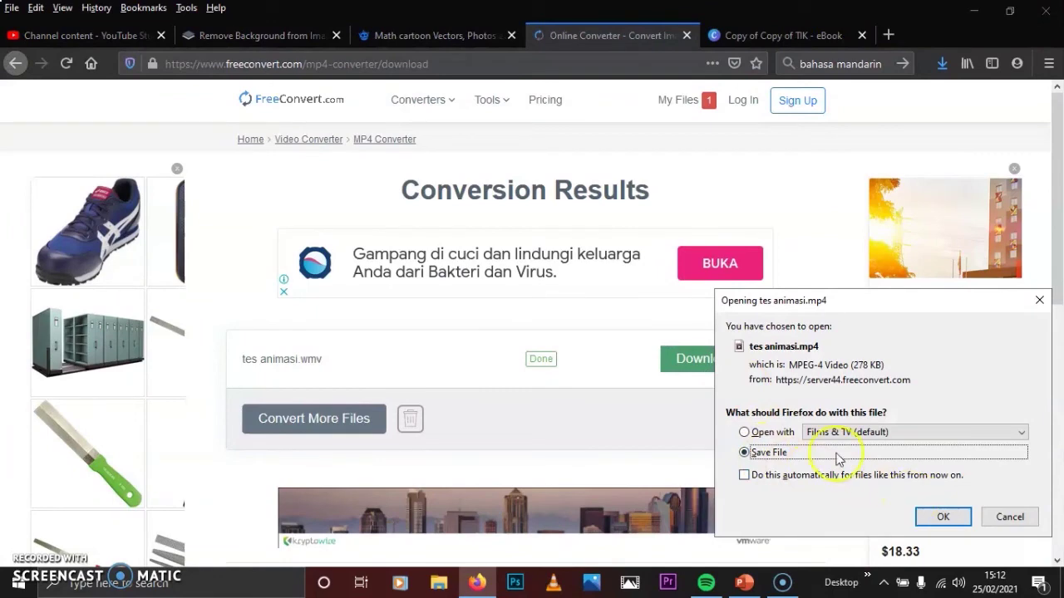
left_click(942, 517)
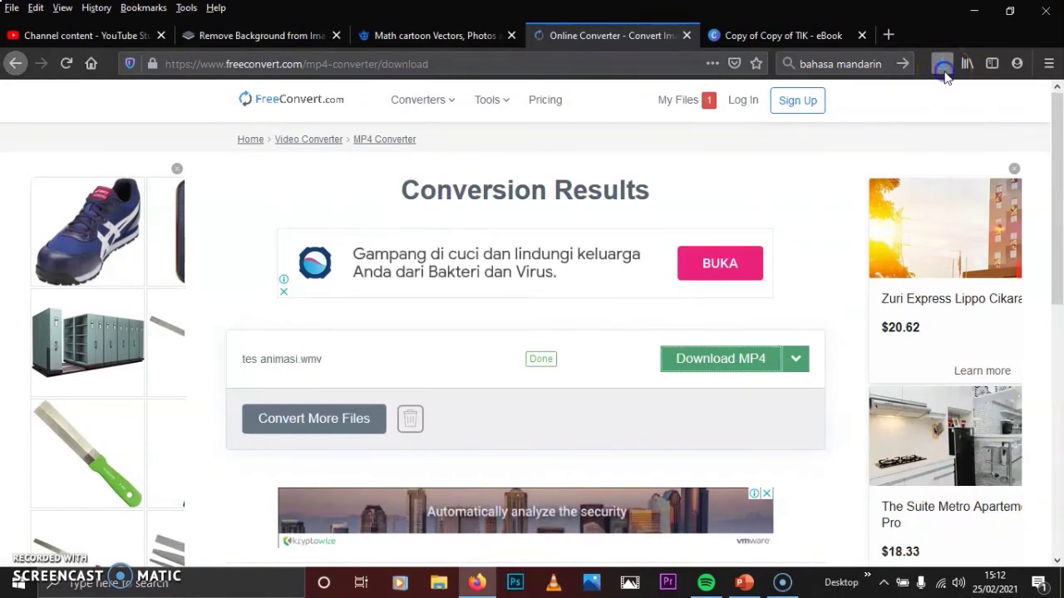
Check the downloads list, then open the video from File Explorer in Films & TV.
left_click(944, 71)
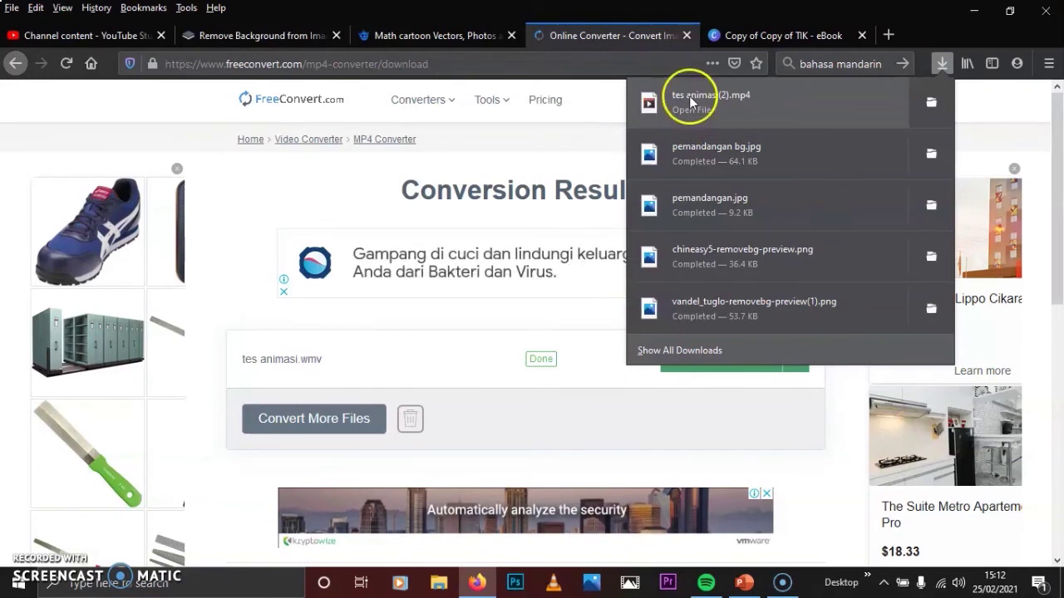
left_click(437, 584)
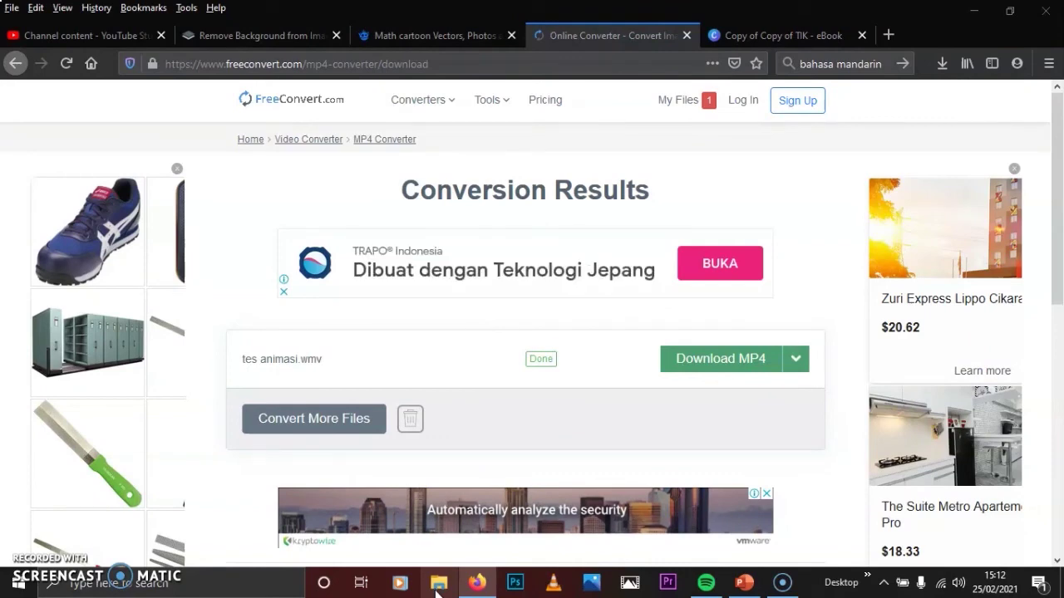
left_click(436, 587)
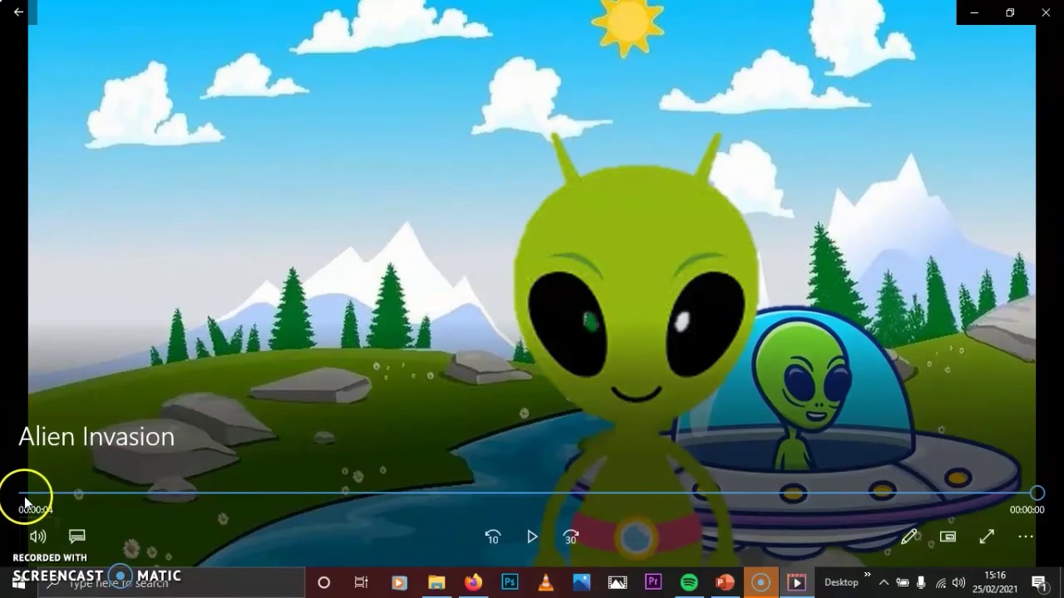
Play the Alien Invasion video in Films & TV and replay it three more times.
left_click(533, 536)
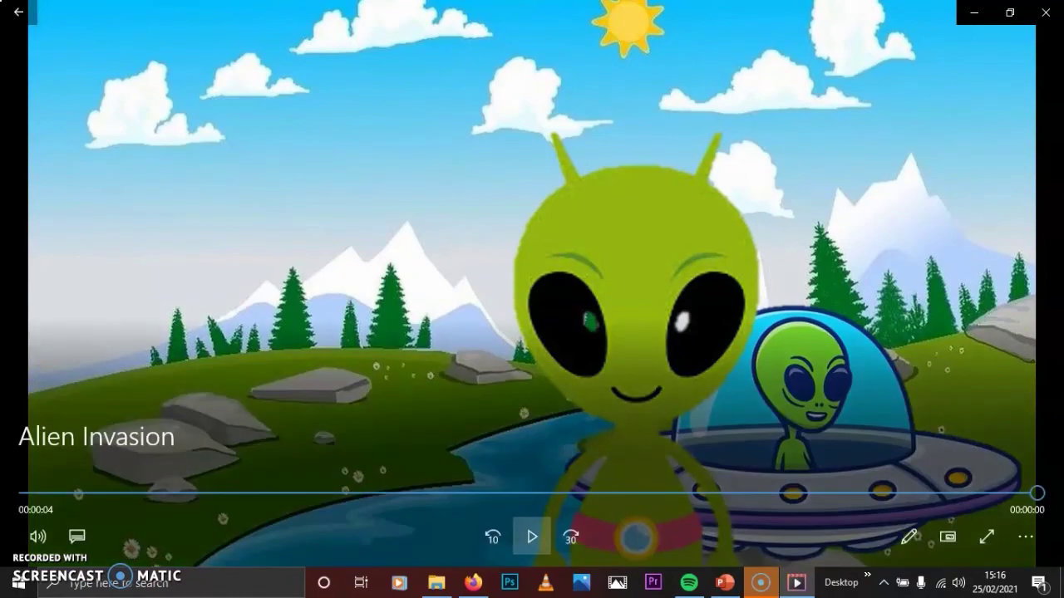
left_click(532, 536)
left_click(531, 529)
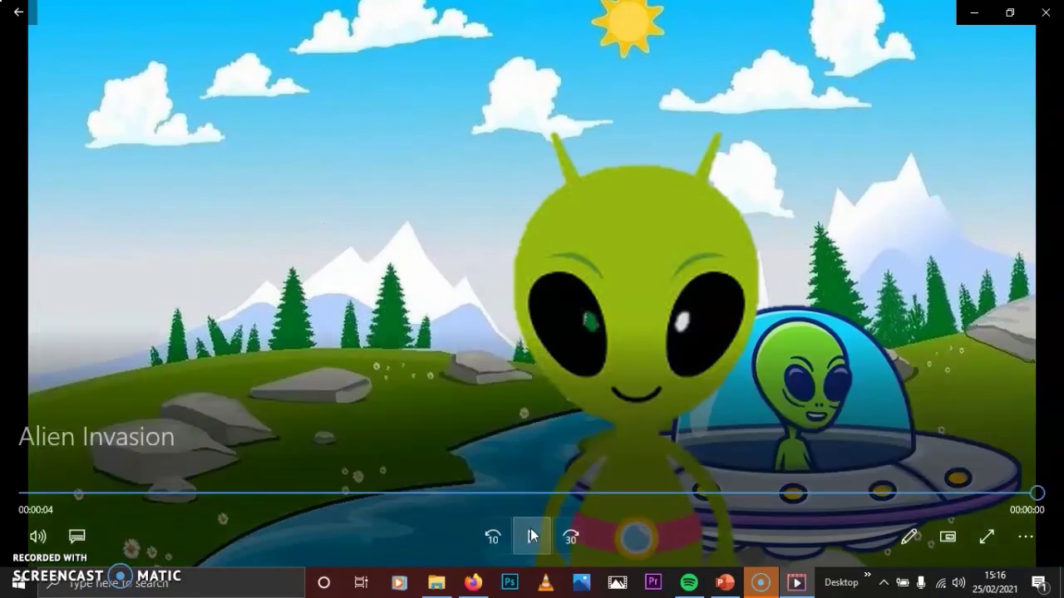
left_click(531, 538)
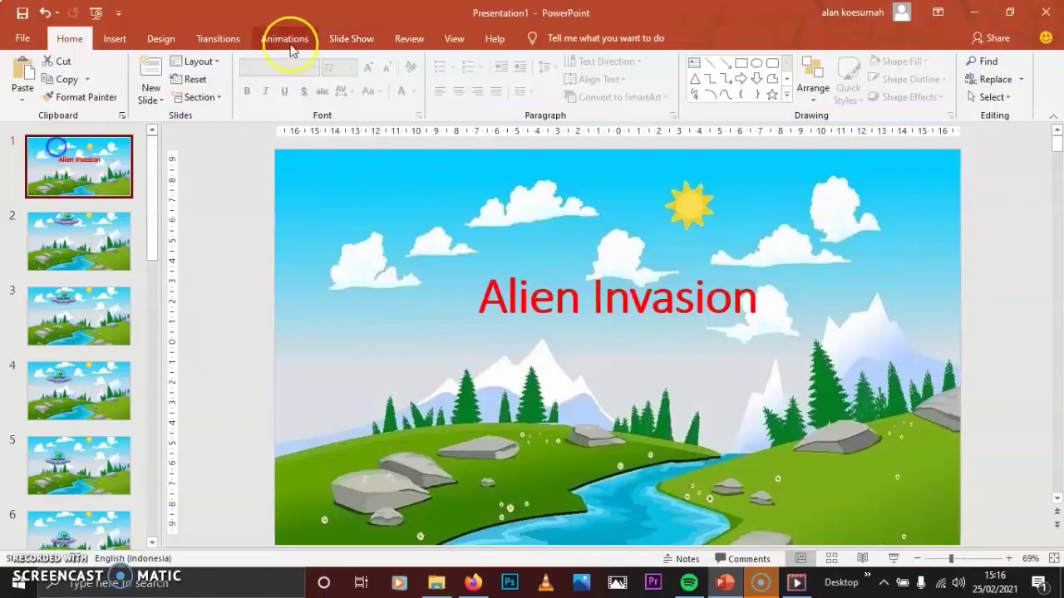
Change the title slide's Advance Slide After time from 00:00,20 to 00:02,20.
left_click(217, 39)
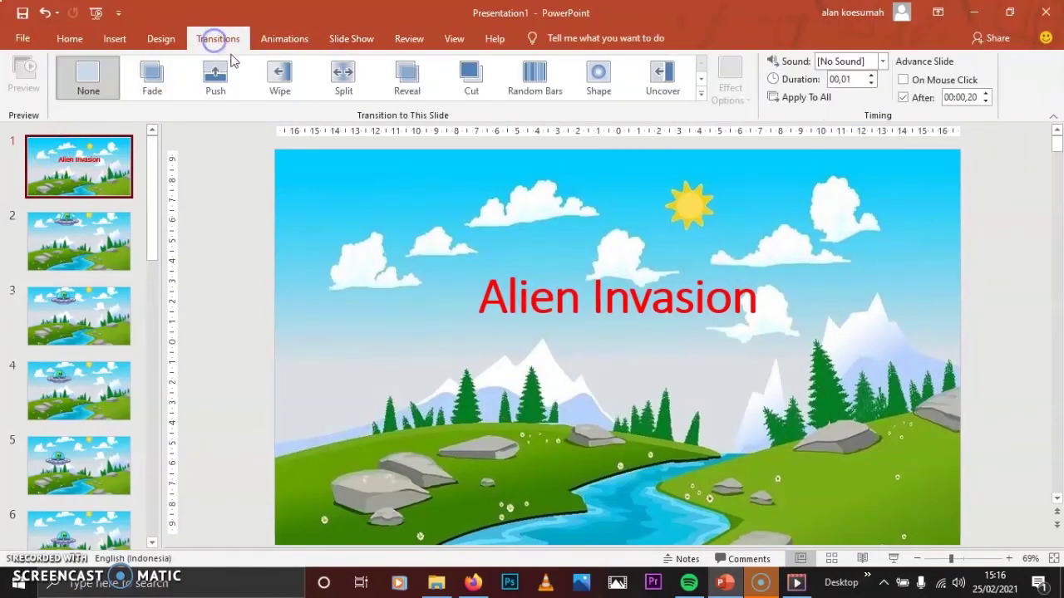
left_click(962, 97)
left_click(971, 97)
key("BackSpace")
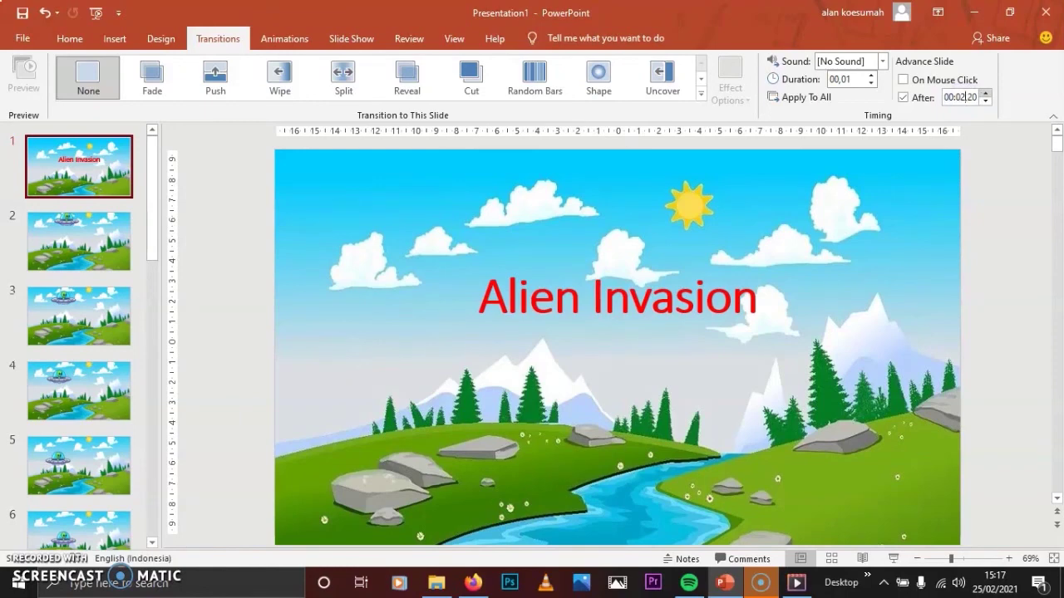
Compare slides 1 and 2, confirming 00:02,20 on the title slide and 00:00,20 on slide 2.
left_click(103, 260)
left_click(94, 181)
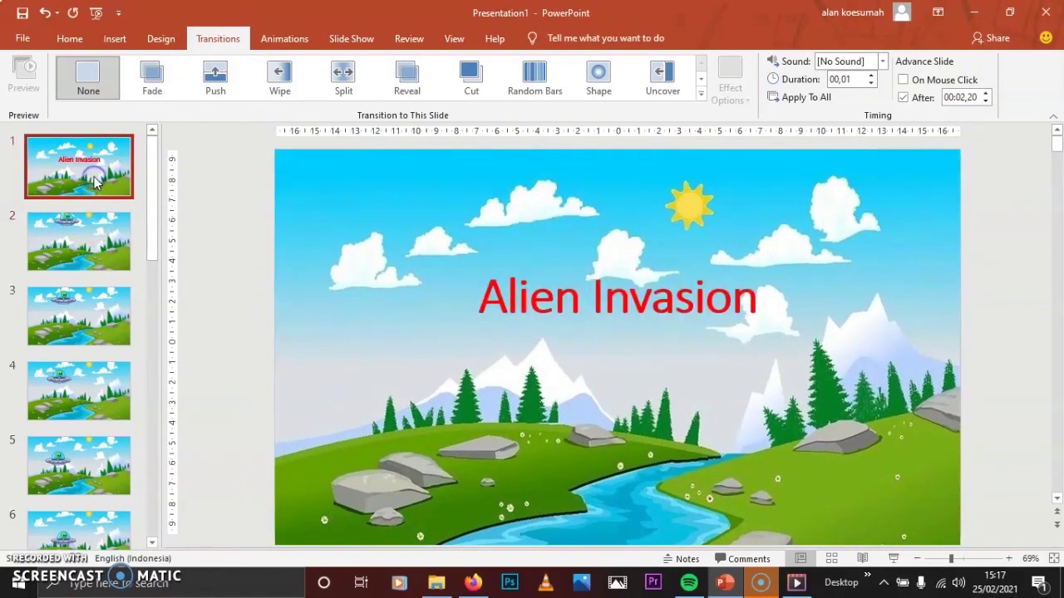
left_click(91, 256)
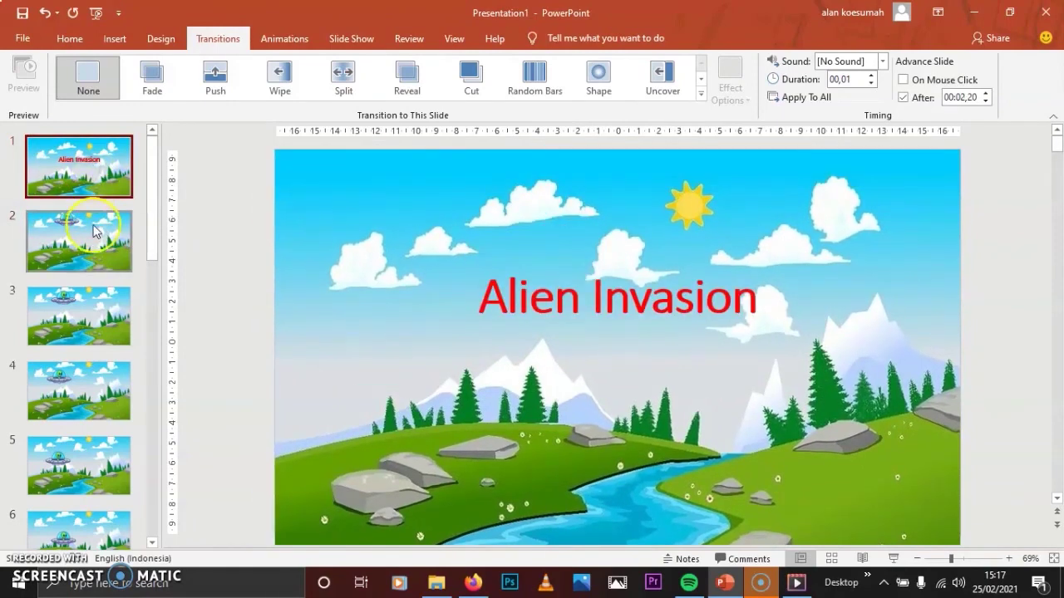
left_click(97, 241)
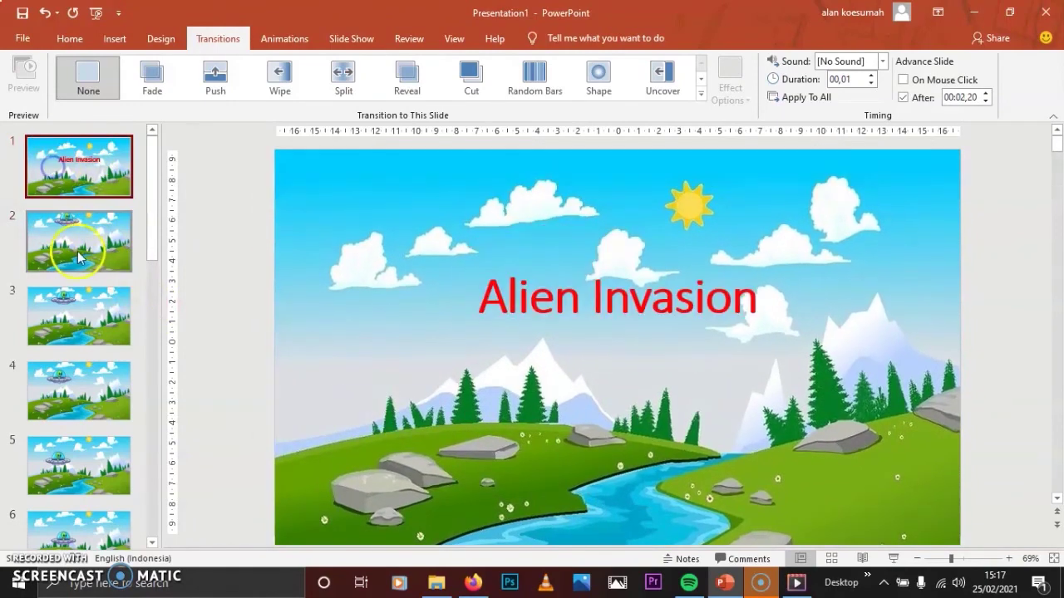
left_click(82, 263)
left_click(88, 166)
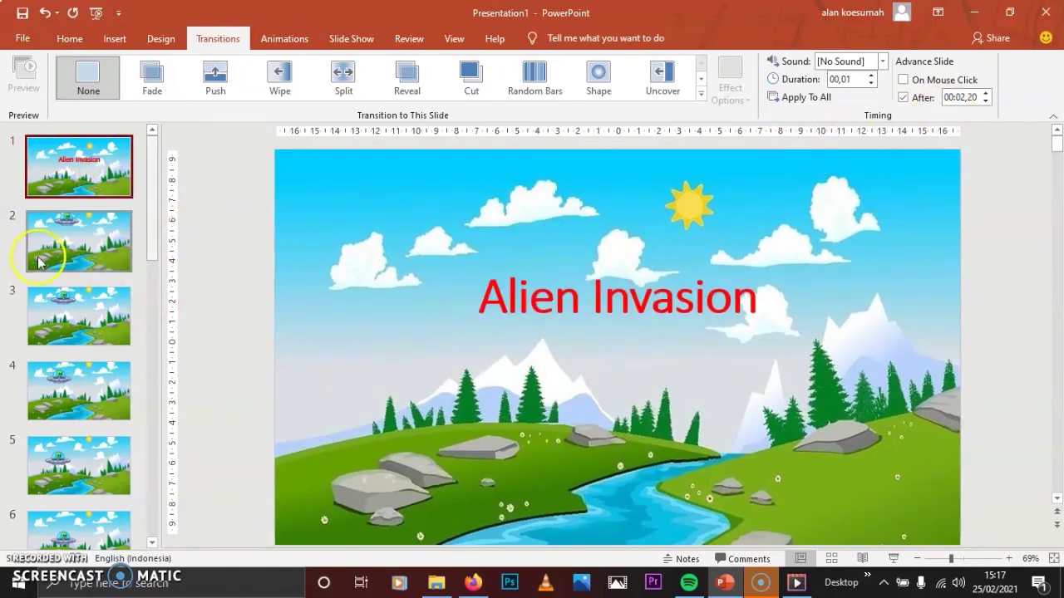
left_click(37, 261)
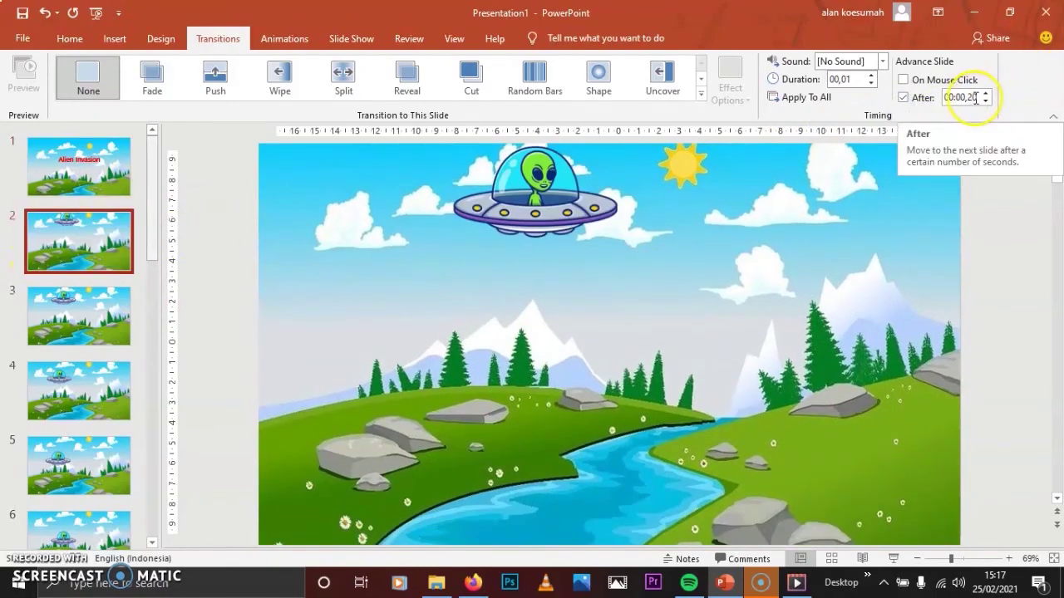
key("Page_Up")
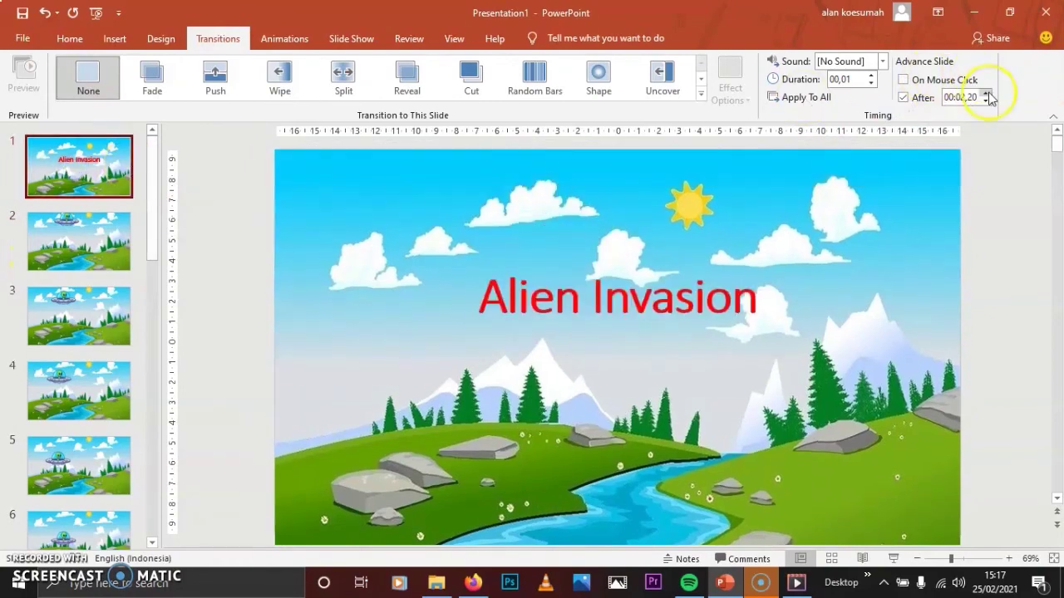